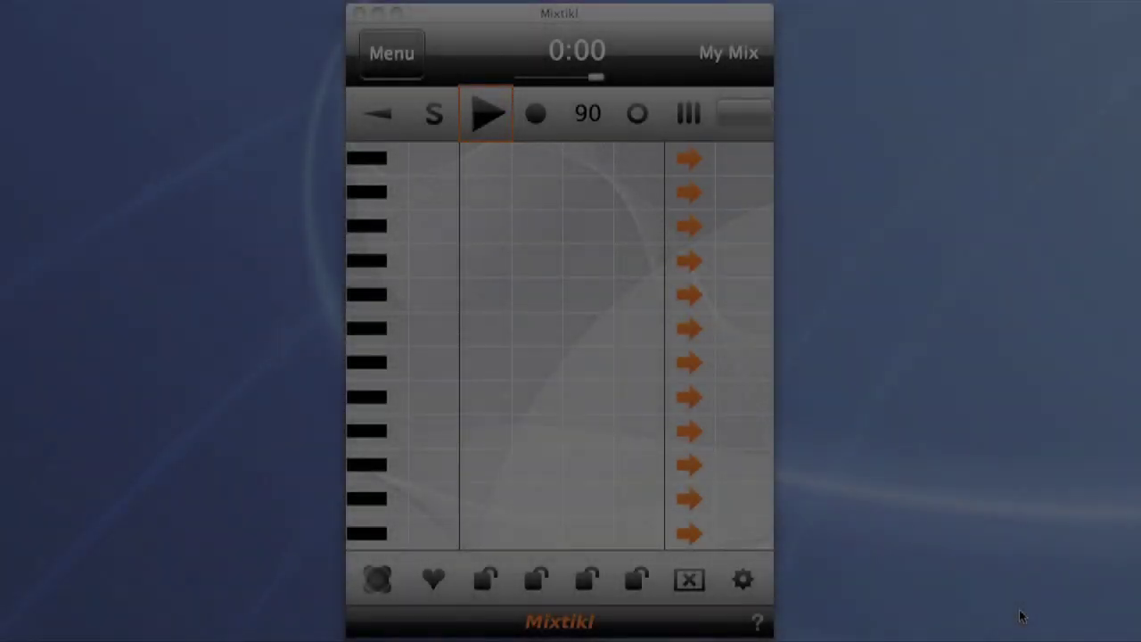
Start a new empty mix with the Noatikl Seed pak from the main menu
{"action": "left_click", "coordinate": [400, 70]}
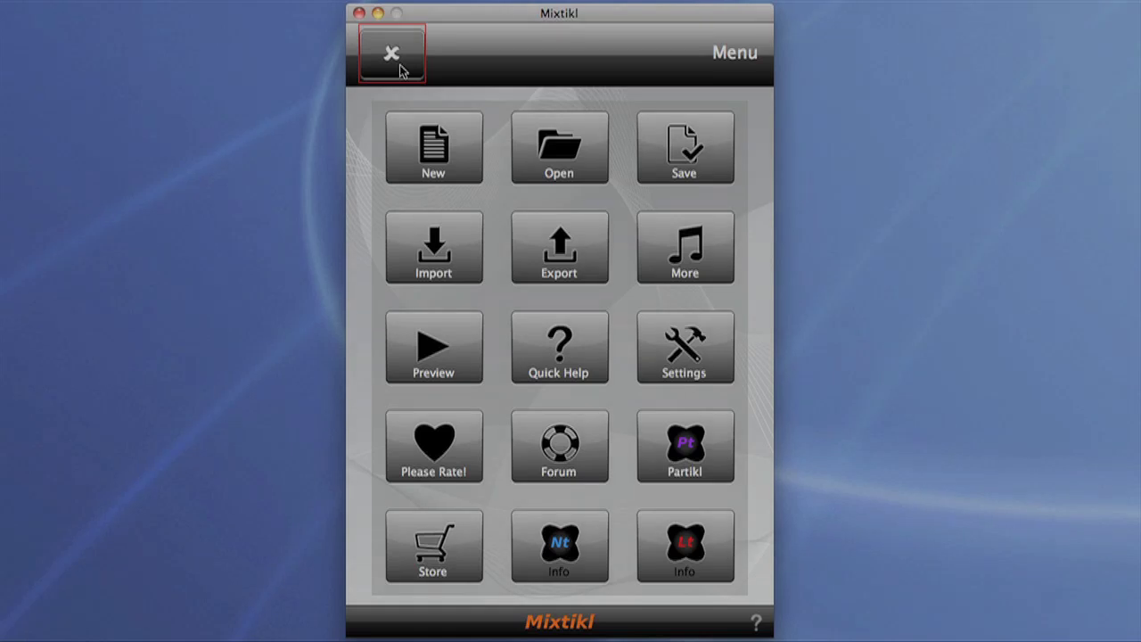
{"action": "left_click", "coordinate": [433, 143]}
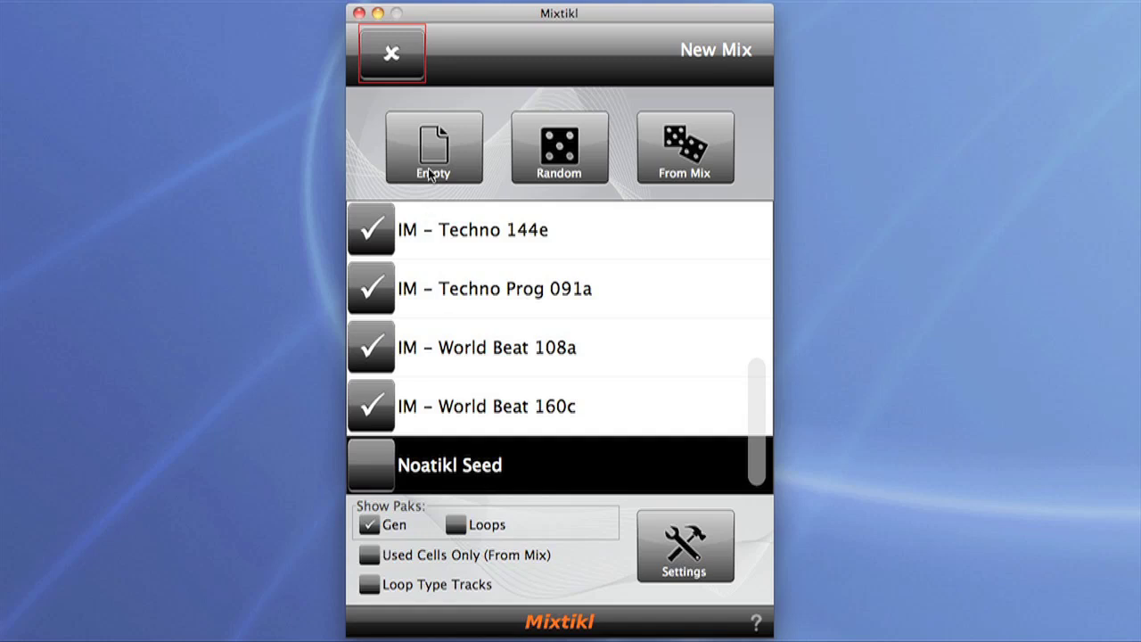
{"action": "left_click", "coordinate": [427, 174]}
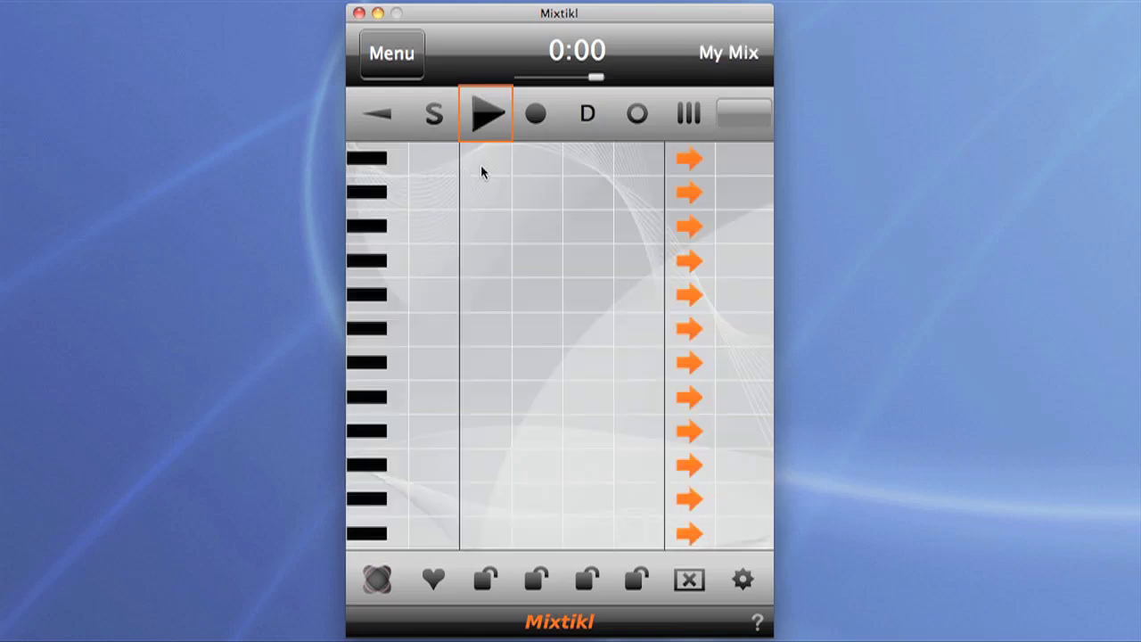
Put ambient content into the top grid cell
{"action": "left_click", "coordinate": [480, 169]}
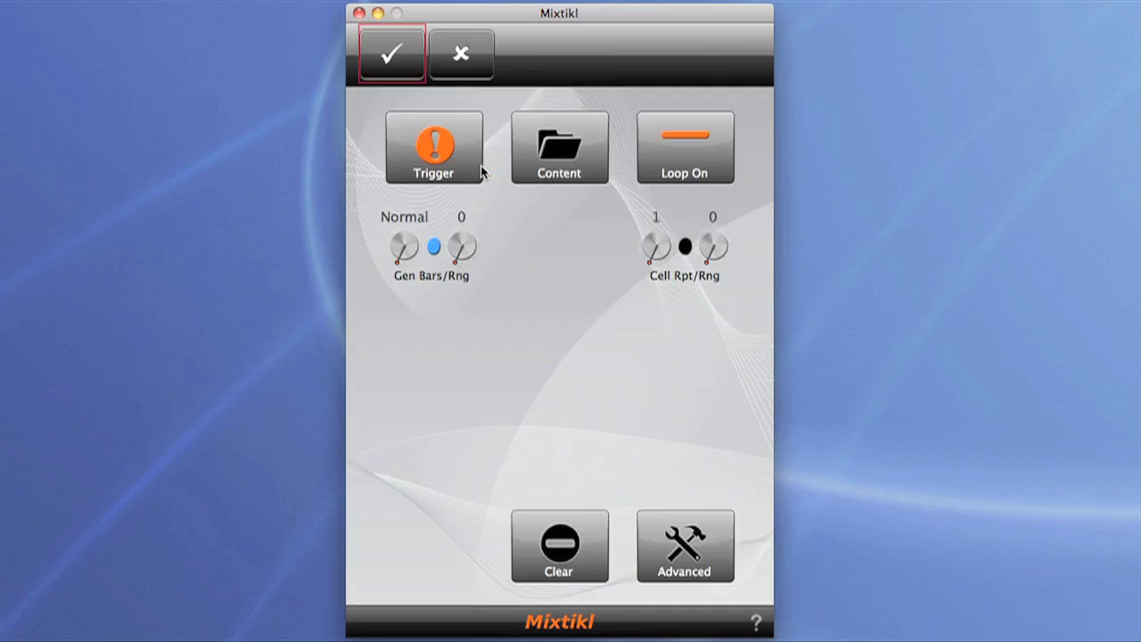
{"action": "left_click", "coordinate": [575, 150]}
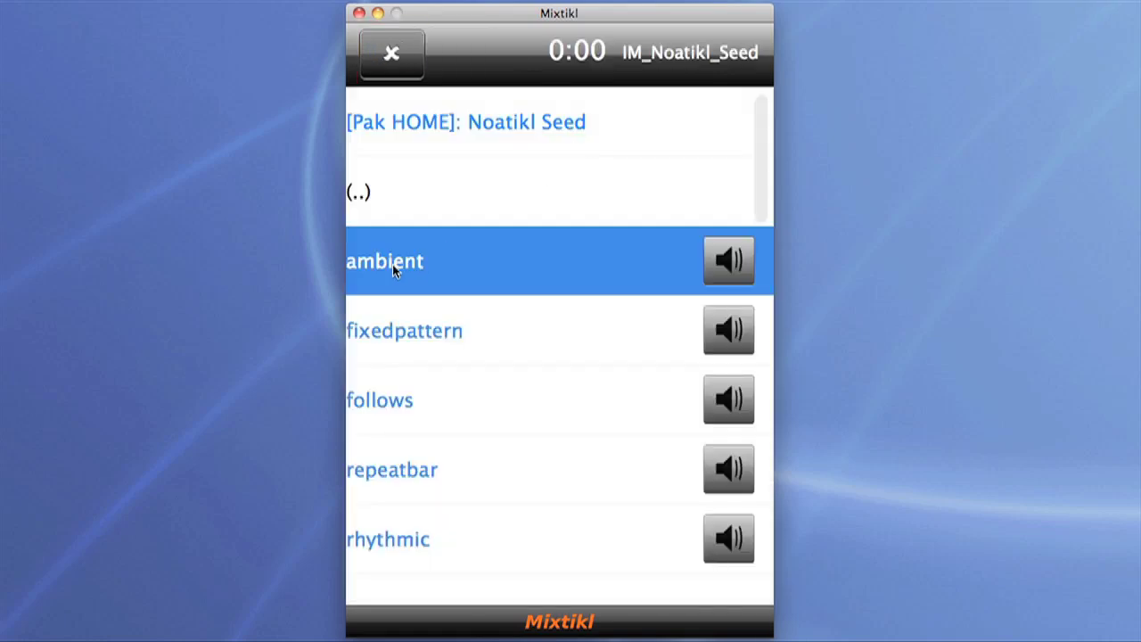
{"action": "left_click", "coordinate": [392, 263]}
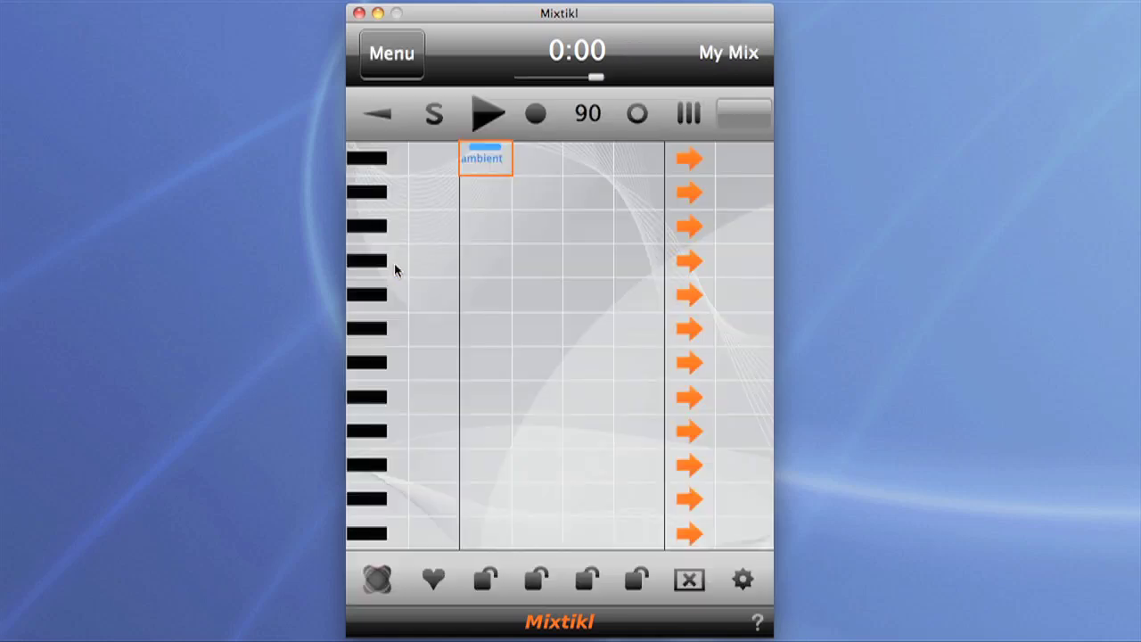
Set the ambient voice's Phrase Gaps Range to 0 and start playback
{"action": "left_click", "coordinate": [486, 161]}
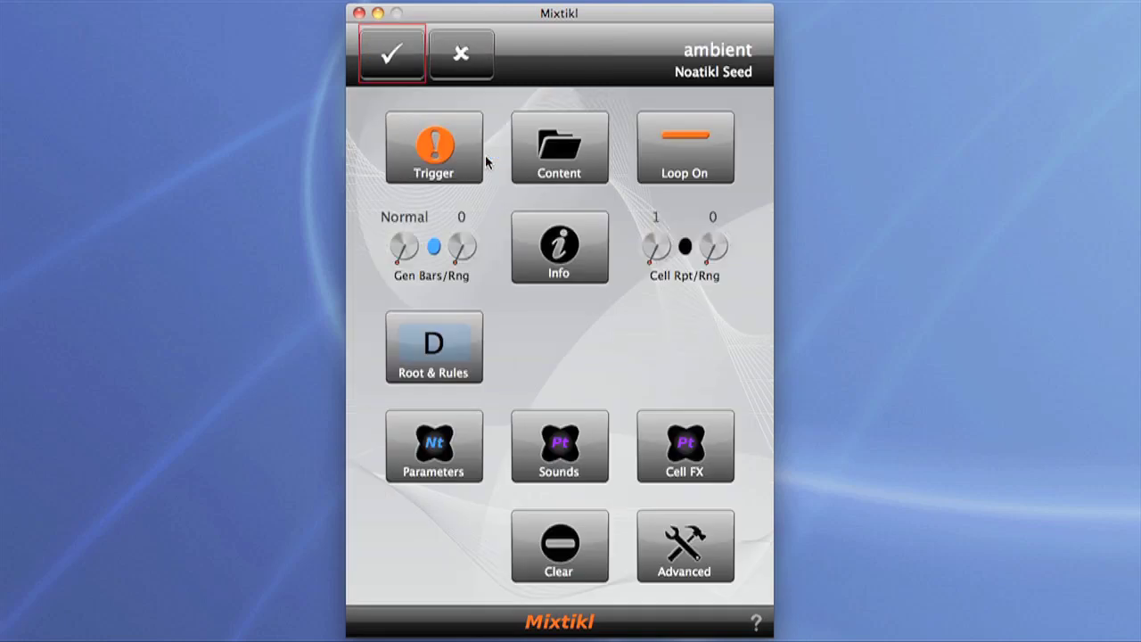
{"action": "left_click", "coordinate": [448, 457]}
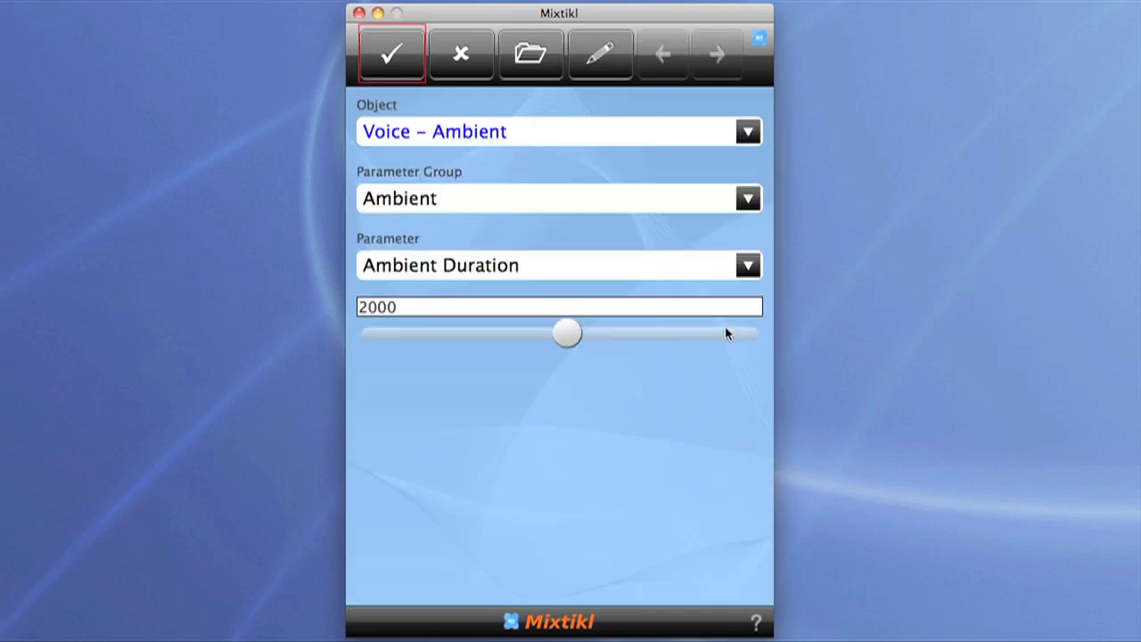
{"action": "left_click", "coordinate": [748, 267]}
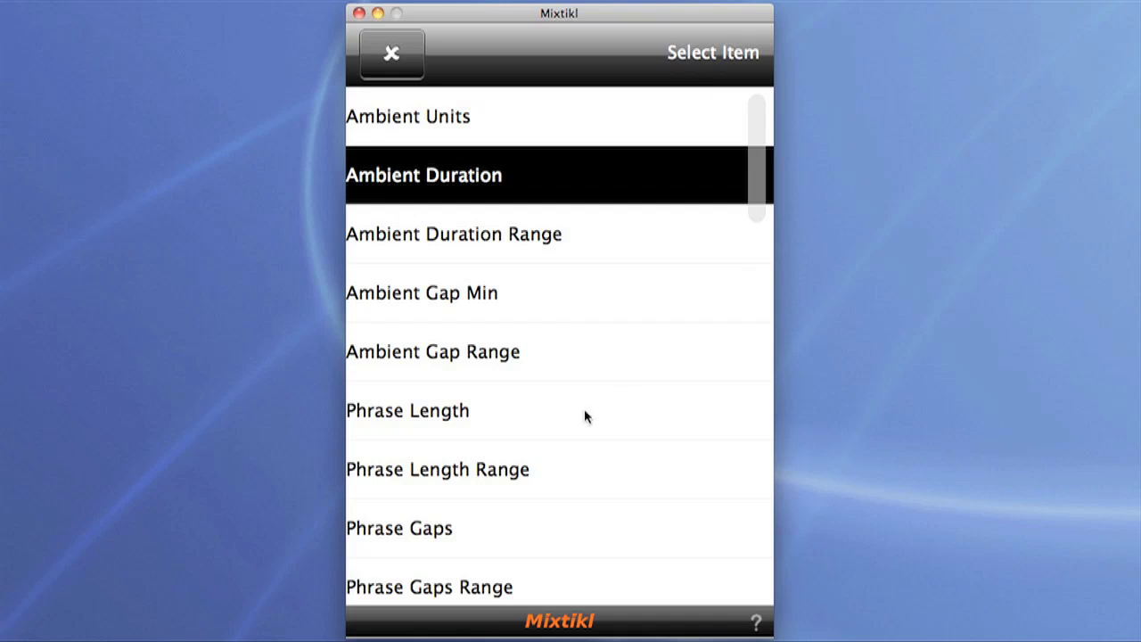
{"action": "left_click", "coordinate": [556, 591]}
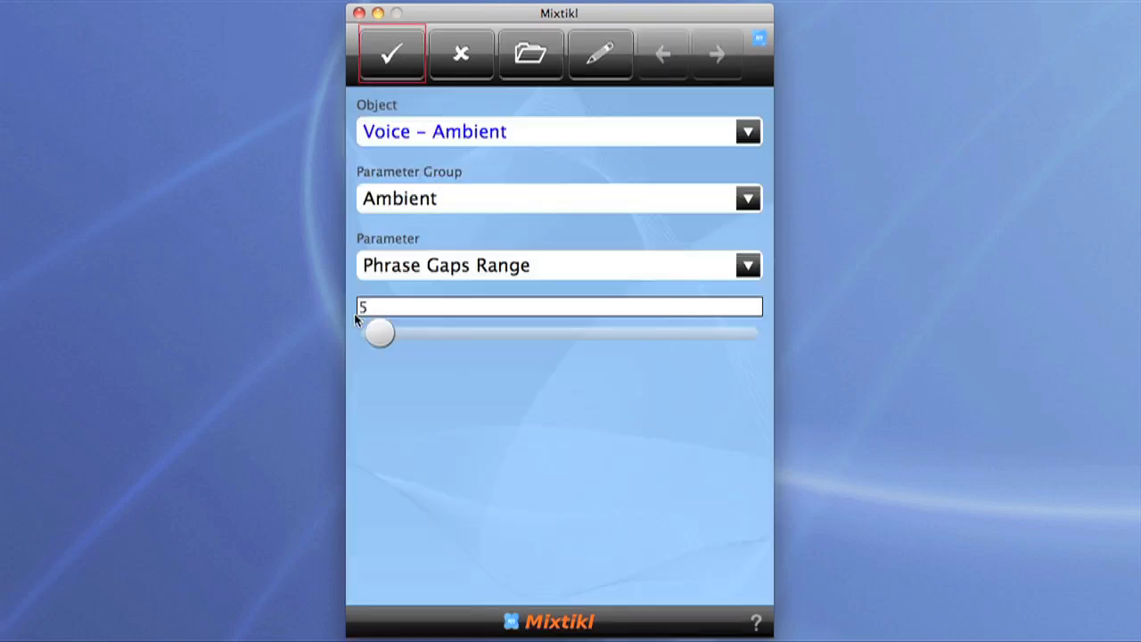
{"action": "left_click_drag", "start_coordinate": [378, 332], "coordinate": [303, 335]}
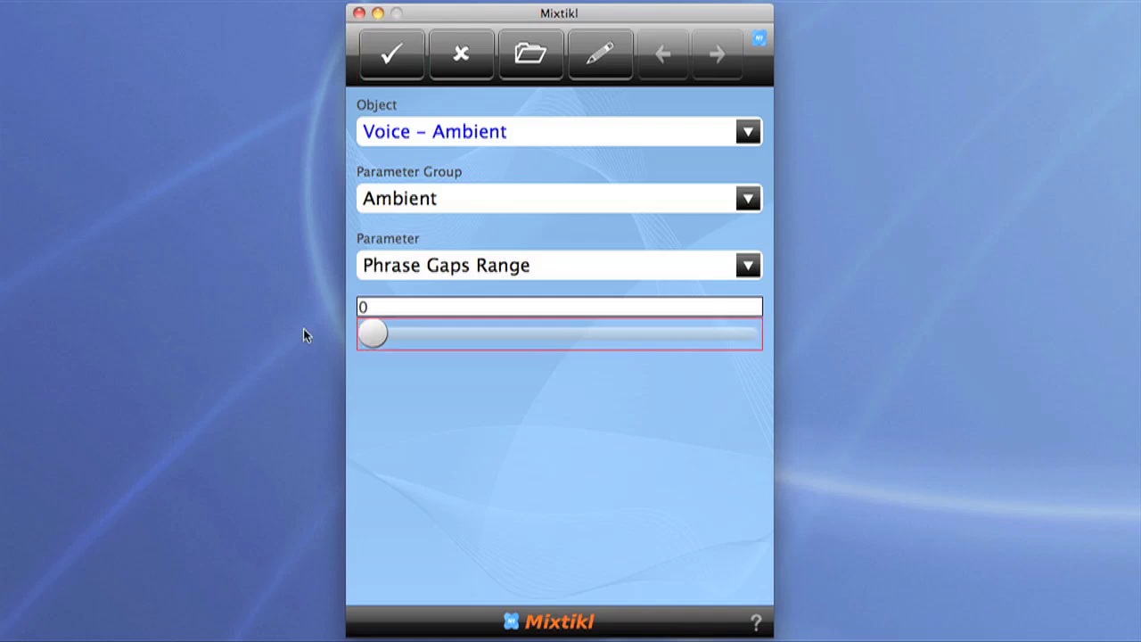
{"action": "left_click", "coordinate": [392, 55]}
{"action": "left_click", "coordinate": [392, 56]}
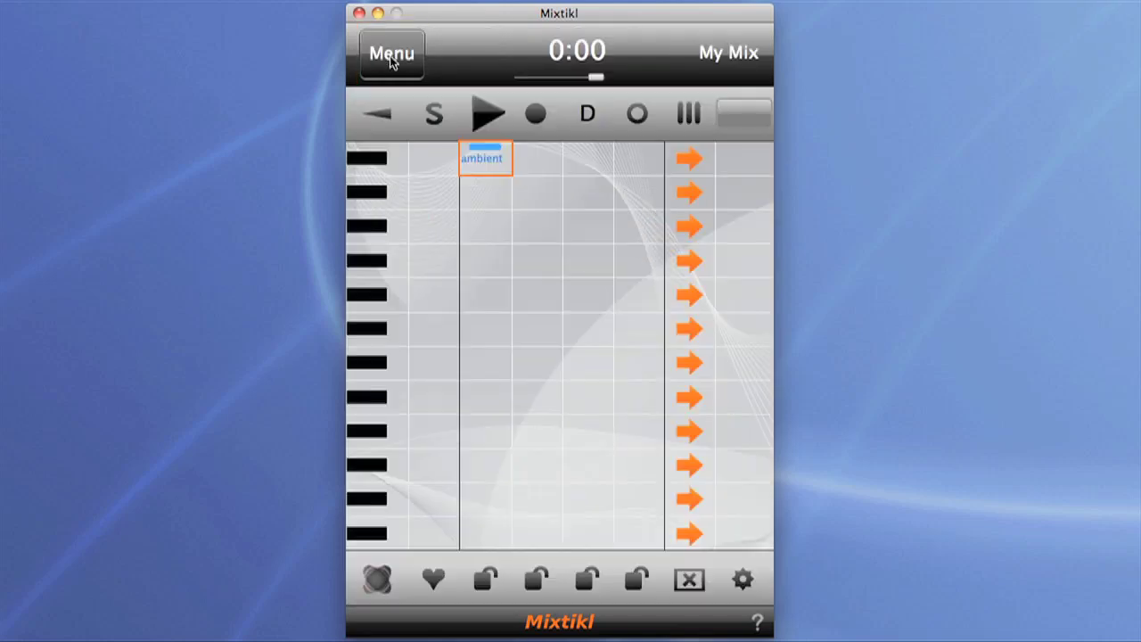
{"action": "left_click", "coordinate": [481, 120]}
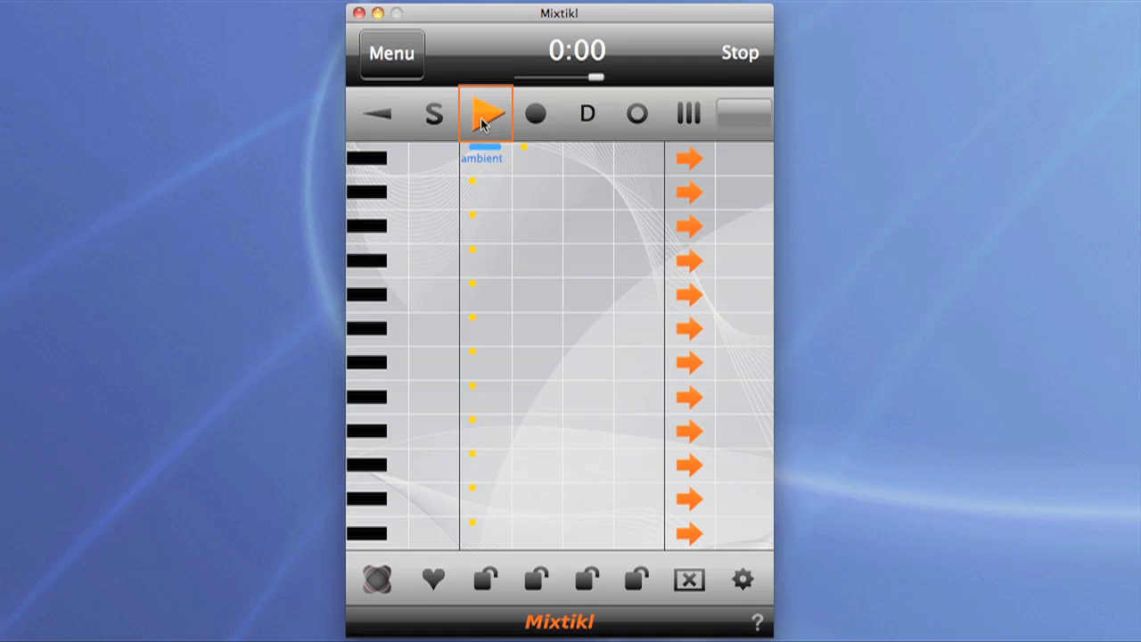
{"action": "left_click", "coordinate": [483, 153]}
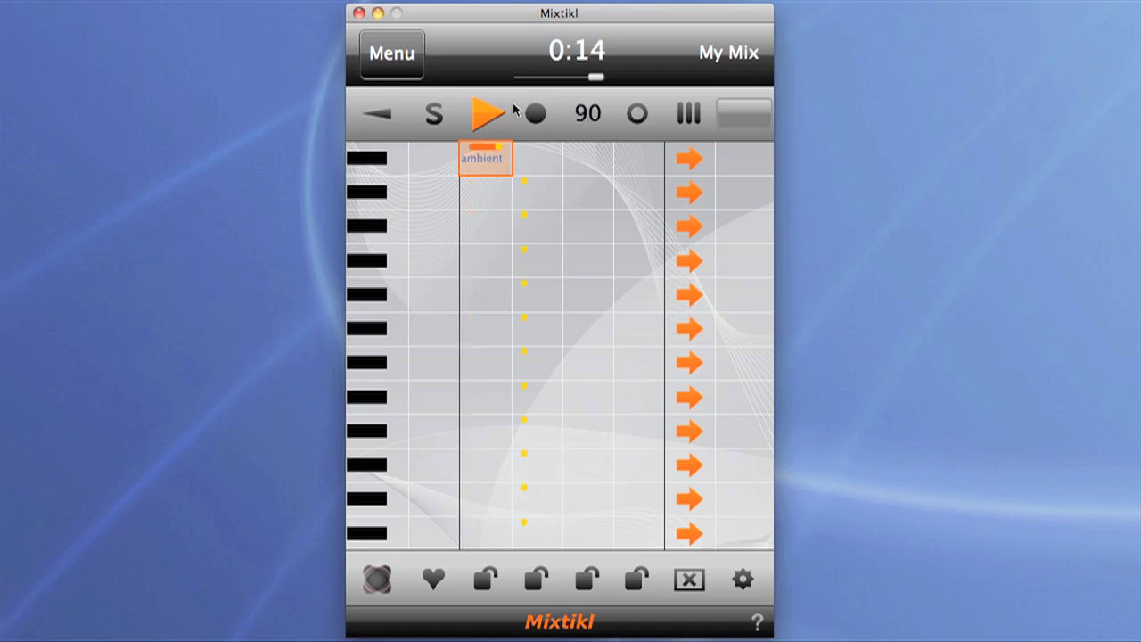
Change the ambient cell's synth polyphony on MIDI channel 1 from Wavetable to 2
{"action": "left_click", "coordinate": [492, 151]}
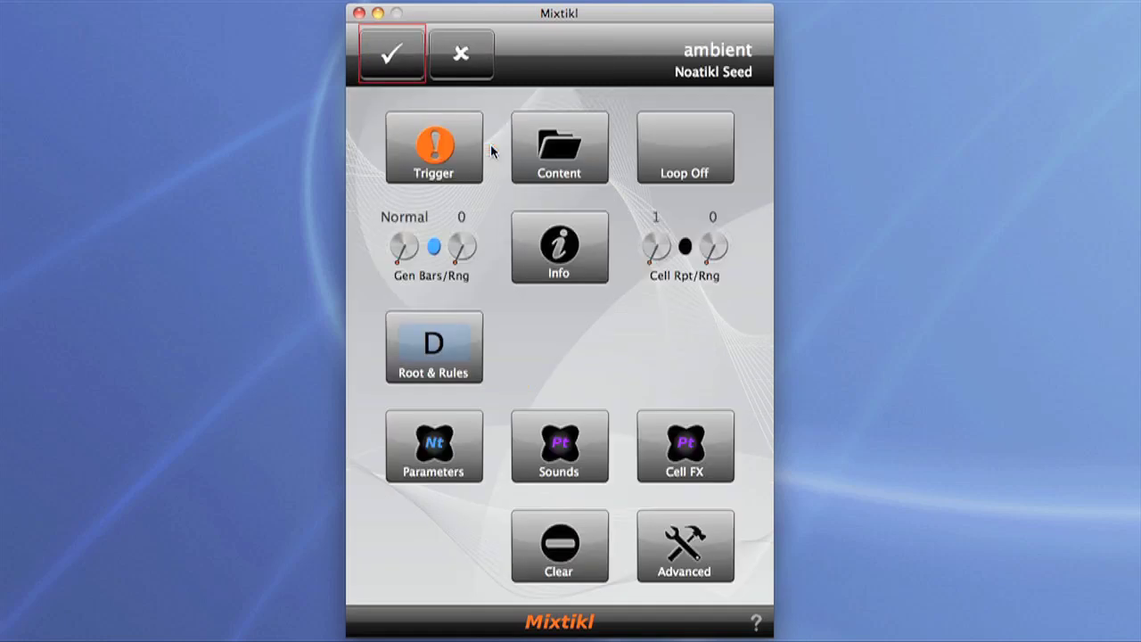
{"action": "left_click", "coordinate": [570, 453]}
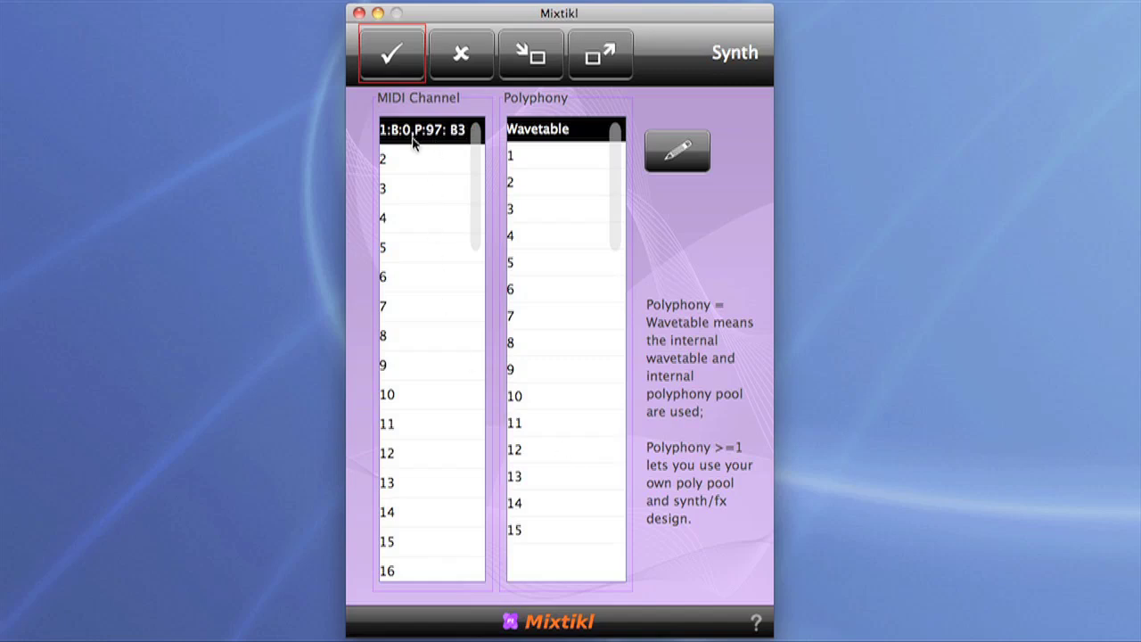
{"action": "left_click", "coordinate": [541, 184]}
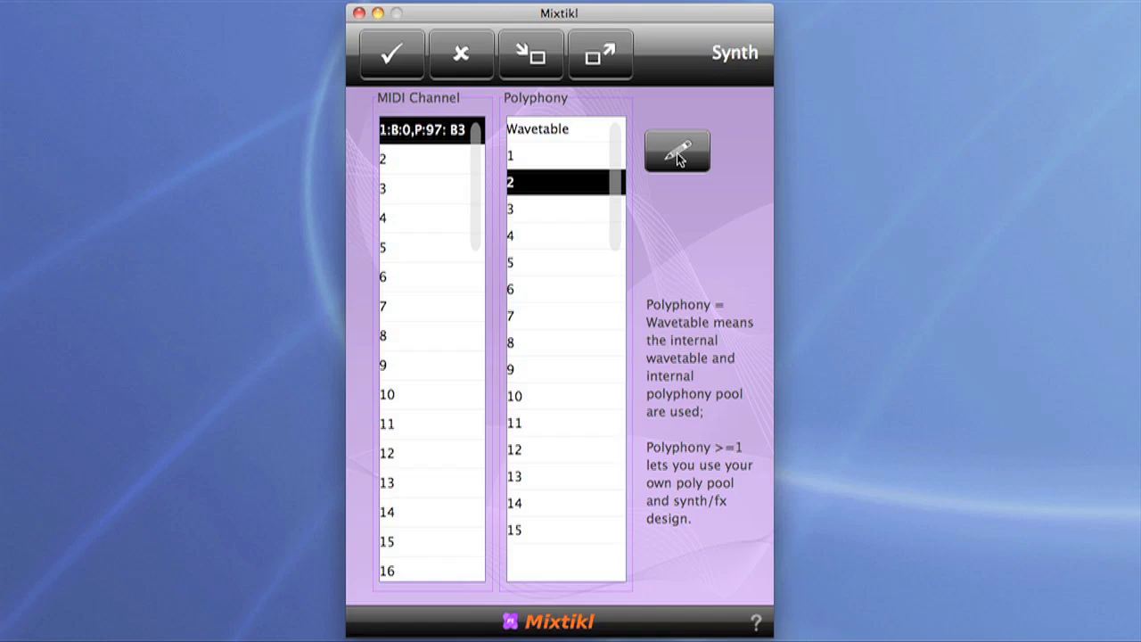
Add two Tone: Osc units to the synth's network chain
{"action": "left_click", "coordinate": [677, 154]}
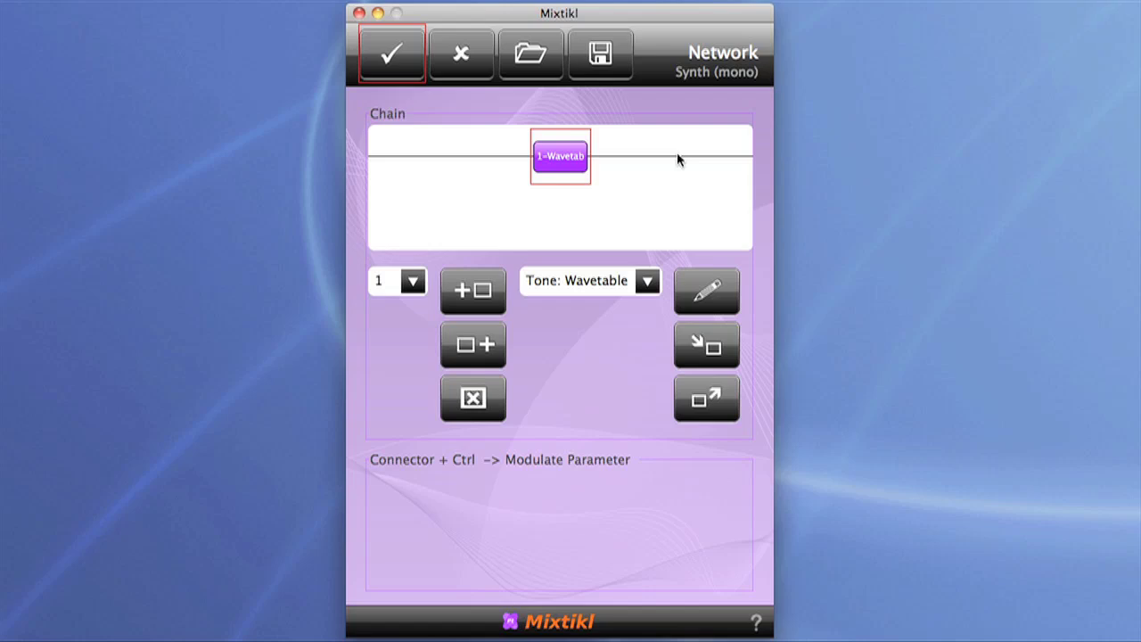
{"action": "left_click", "coordinate": [647, 282]}
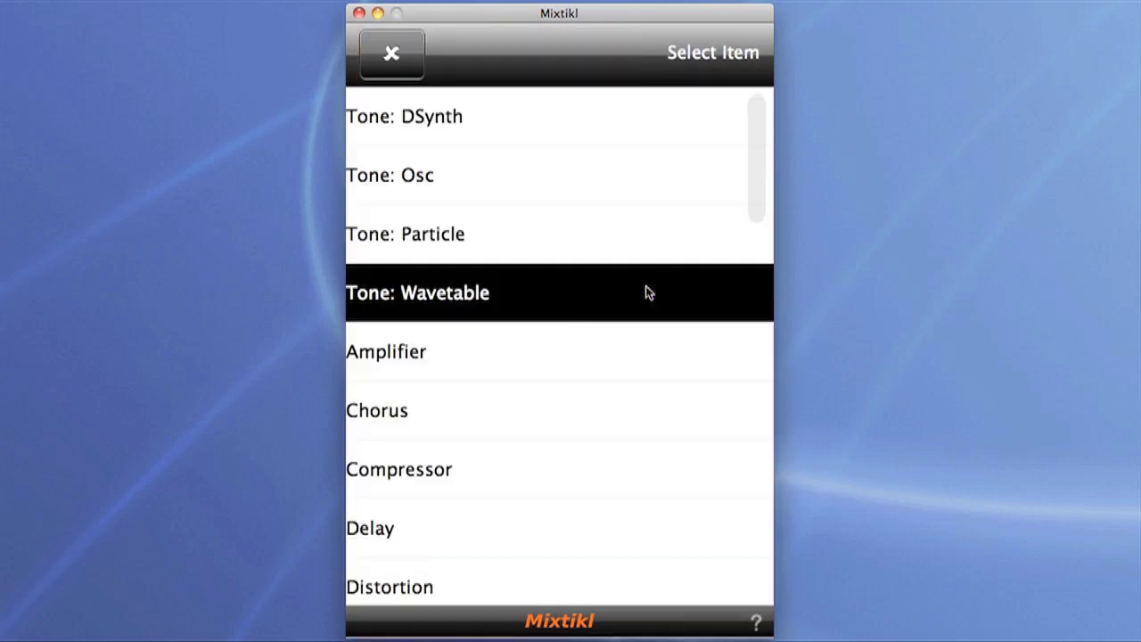
{"action": "left_click", "coordinate": [472, 184]}
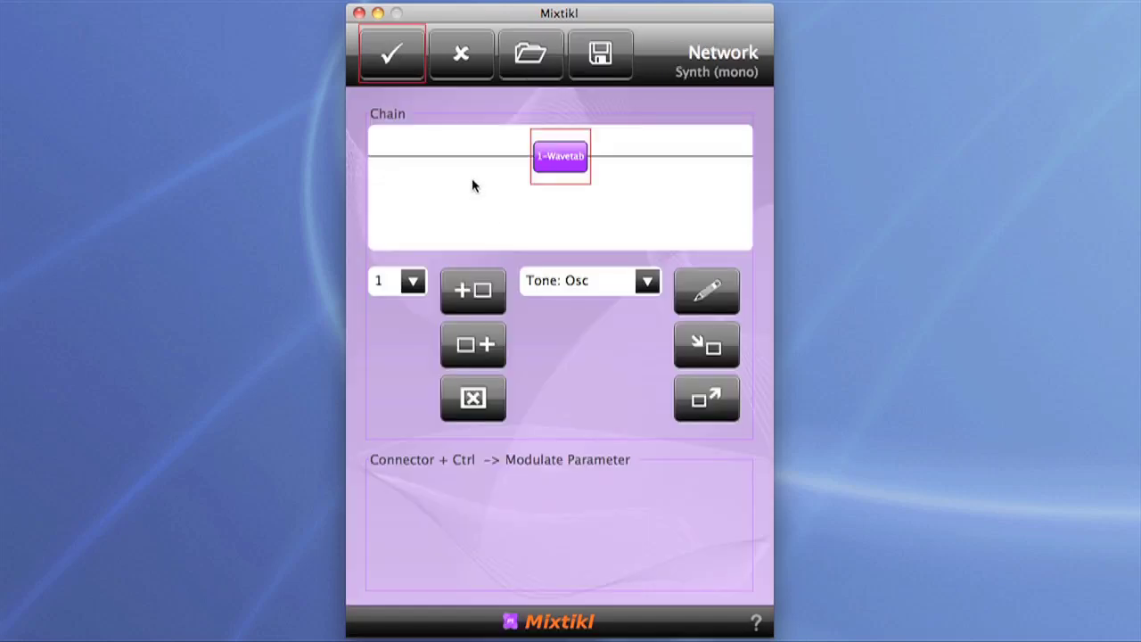
{"action": "left_click", "coordinate": [469, 356]}
{"action": "left_click", "coordinate": [470, 352]}
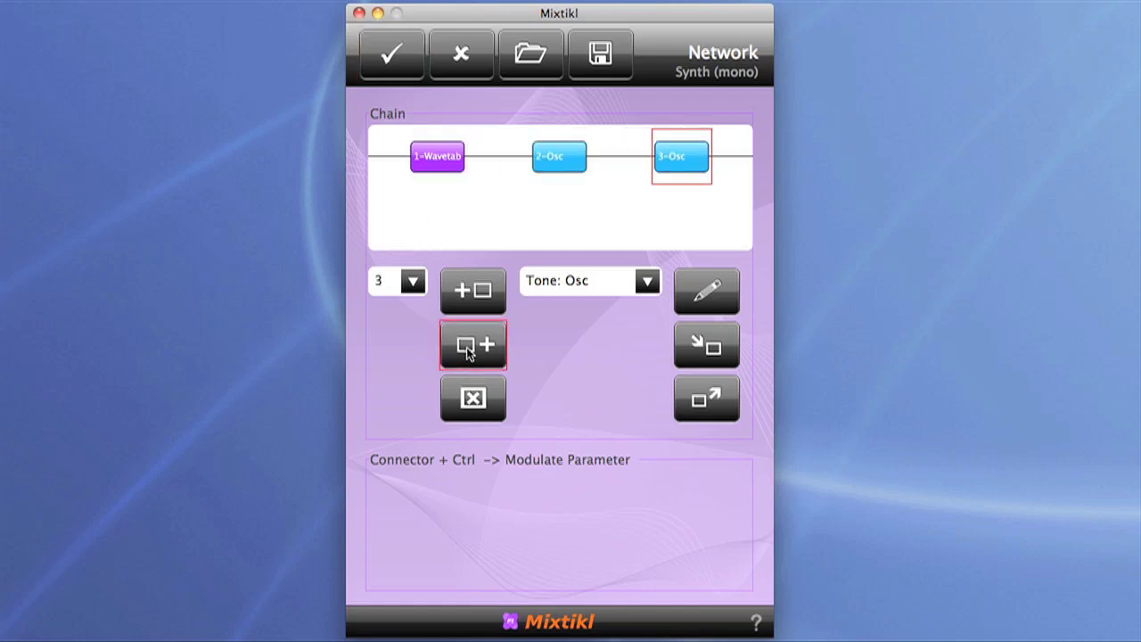
Delete the 1-Wavetab unit and choose Junction as the unit type after 2-Osc
{"action": "left_click", "coordinate": [436, 162]}
{"action": "left_click", "coordinate": [485, 409]}
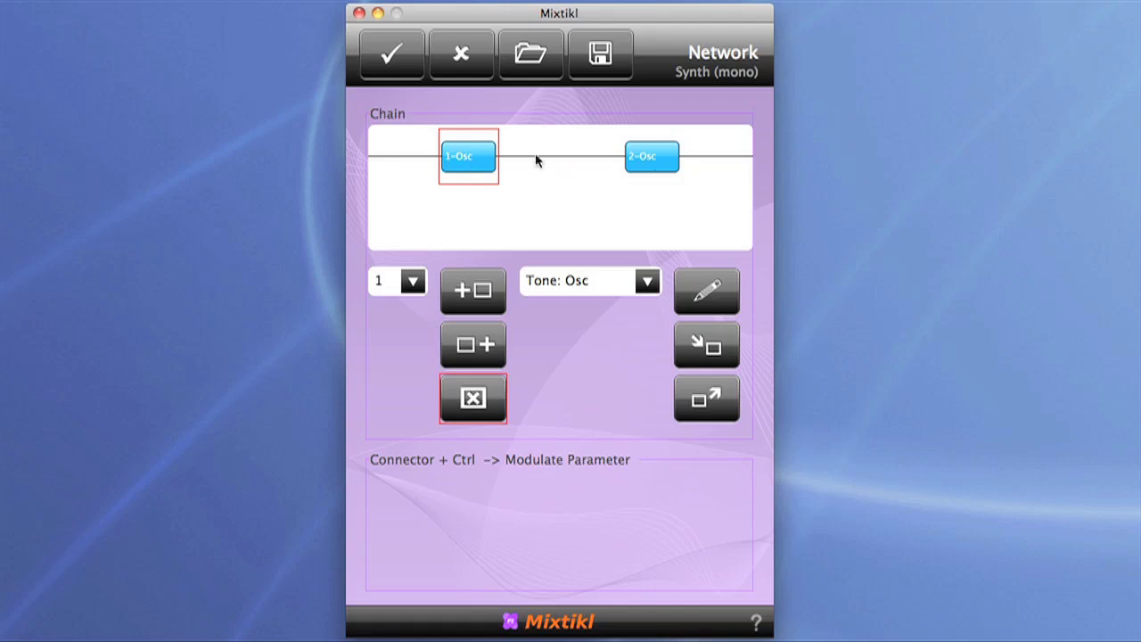
{"action": "left_click", "coordinate": [661, 157]}
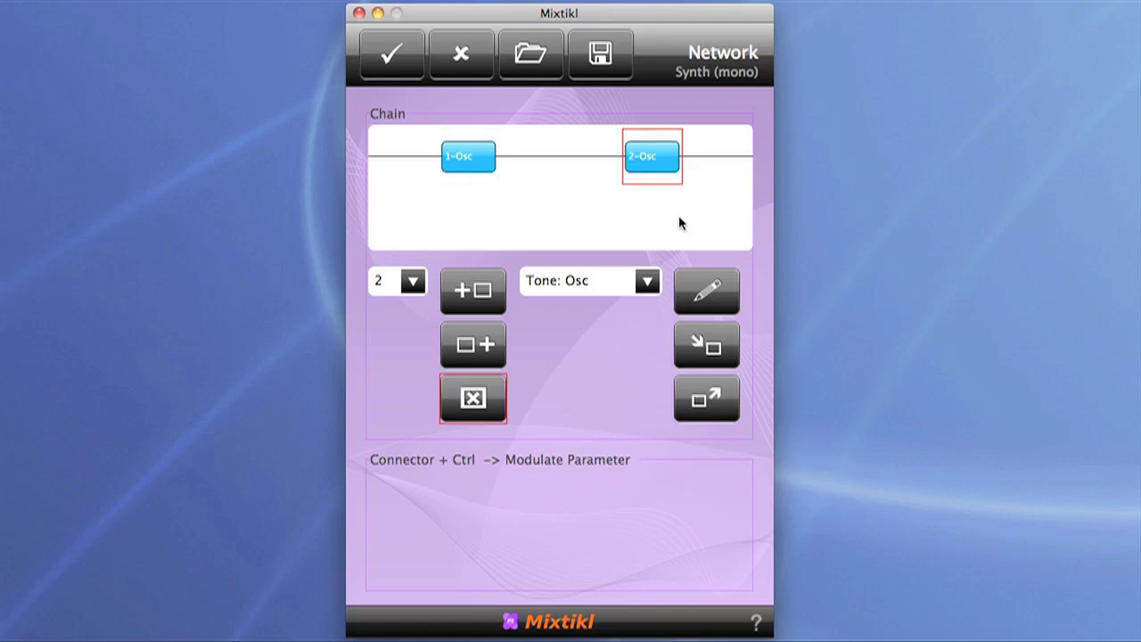
{"action": "left_click", "coordinate": [650, 282]}
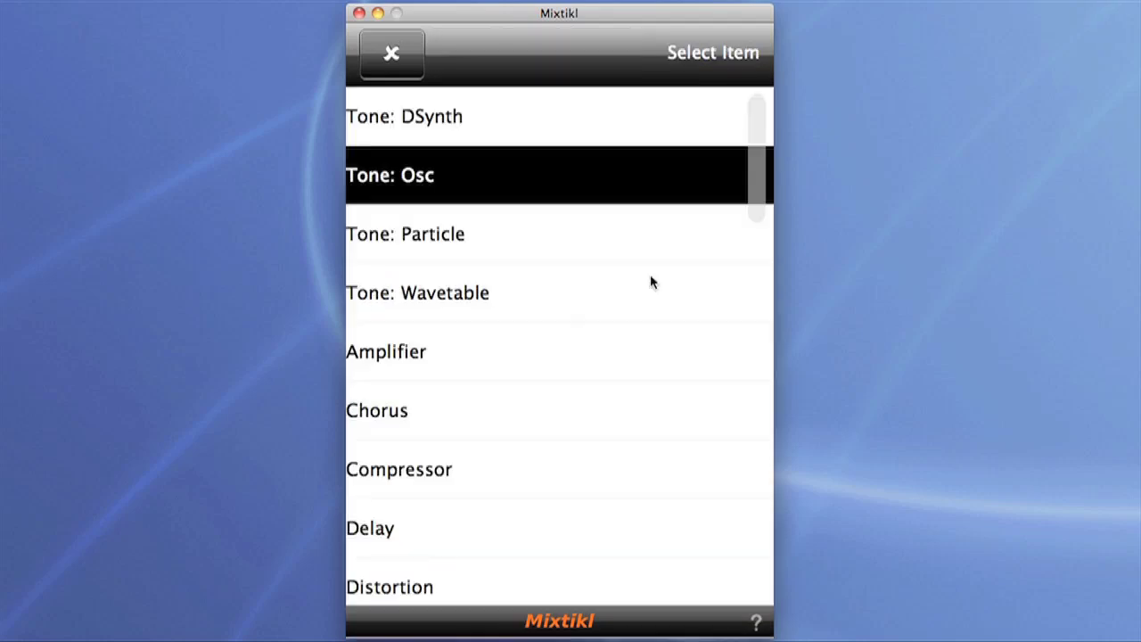
{"action": "scroll", "coordinate": [650, 283], "scroll_direction": "down", "scroll_amount": 10}
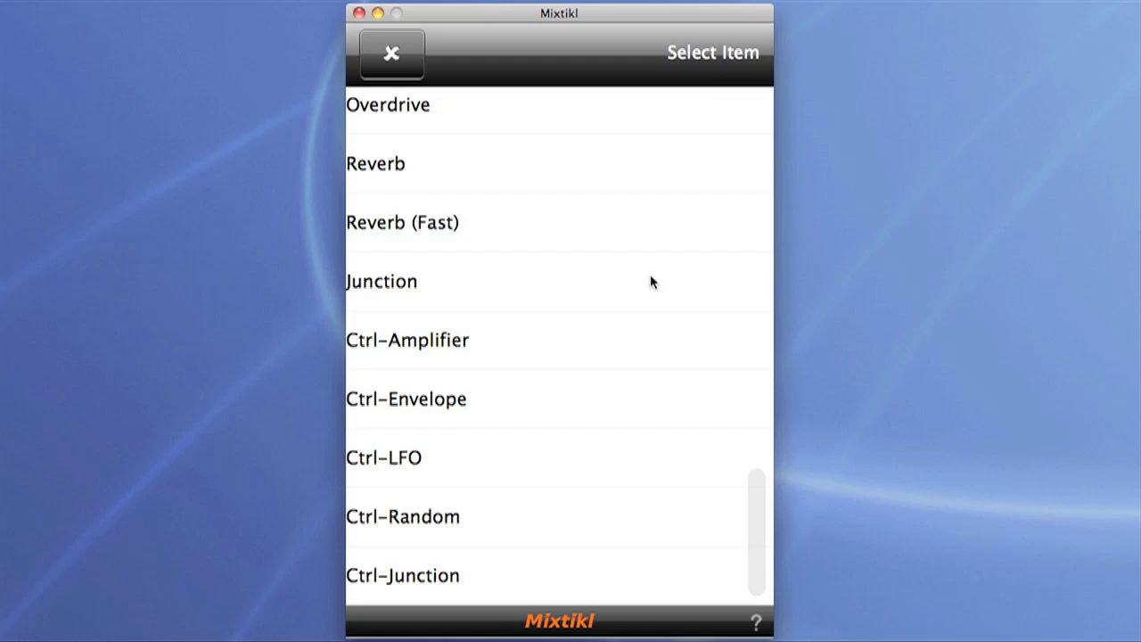
{"action": "left_click", "coordinate": [651, 279]}
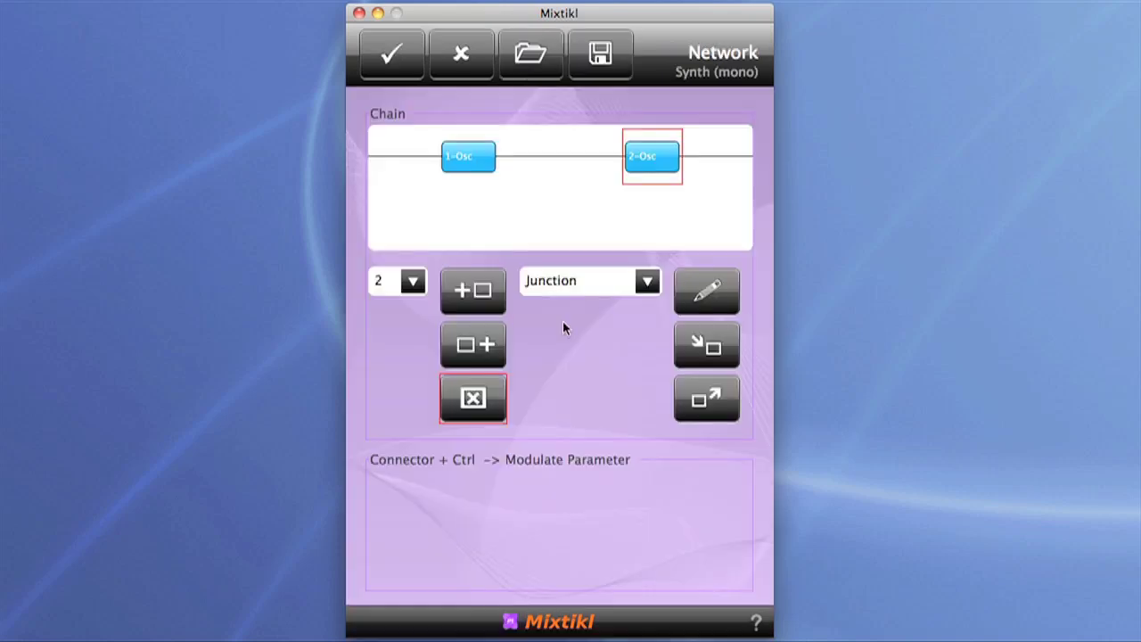
Insert a 3-Junction fed by a connector from 1-Osc at scale about 0.496
{"action": "left_click", "coordinate": [473, 344]}
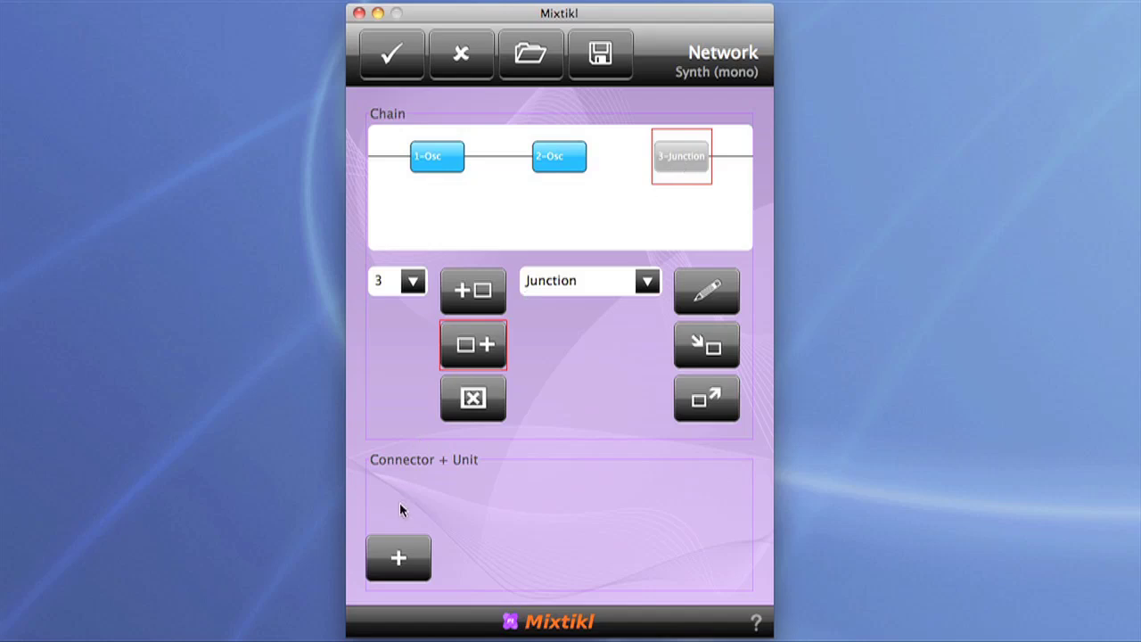
{"action": "left_click", "coordinate": [398, 569]}
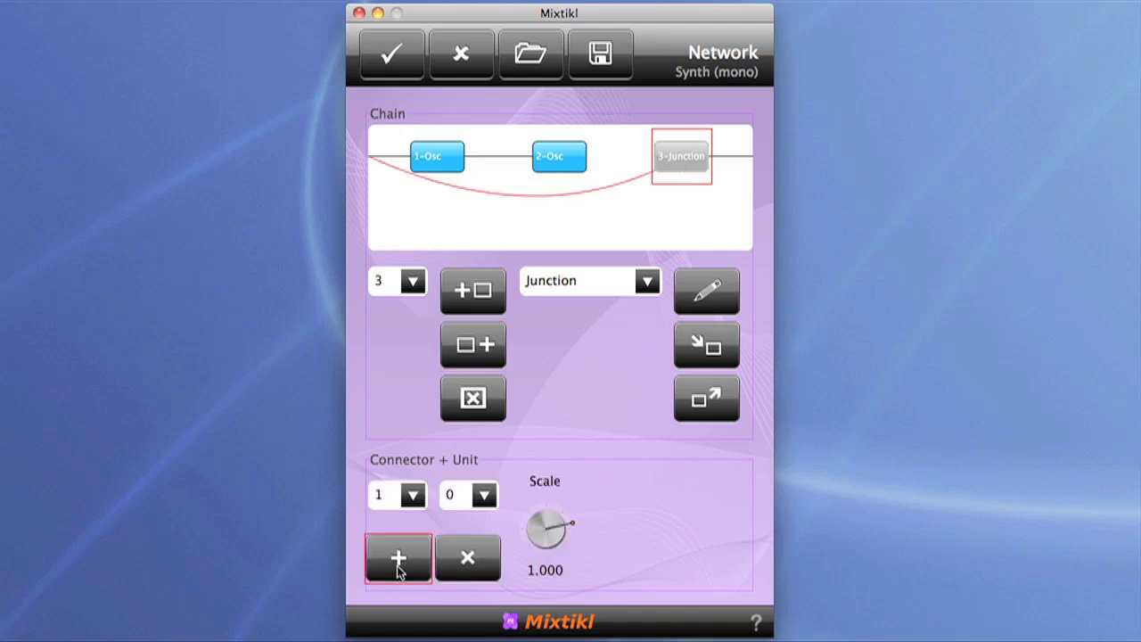
{"action": "left_click", "coordinate": [489, 499]}
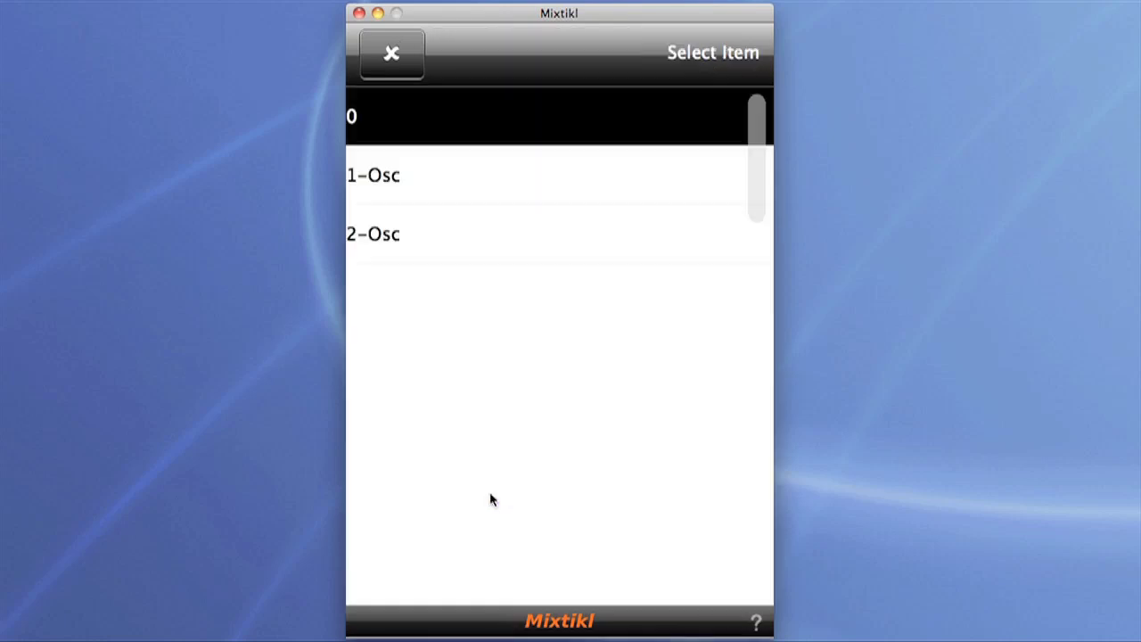
{"action": "left_click", "coordinate": [455, 170]}
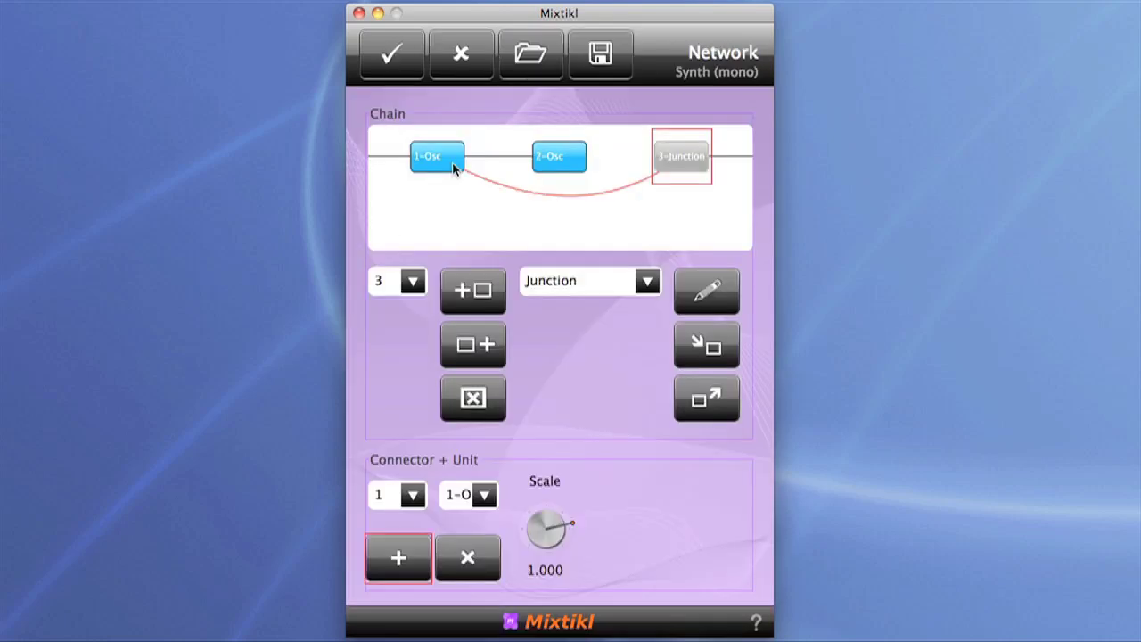
{"action": "left_click", "coordinate": [544, 527]}
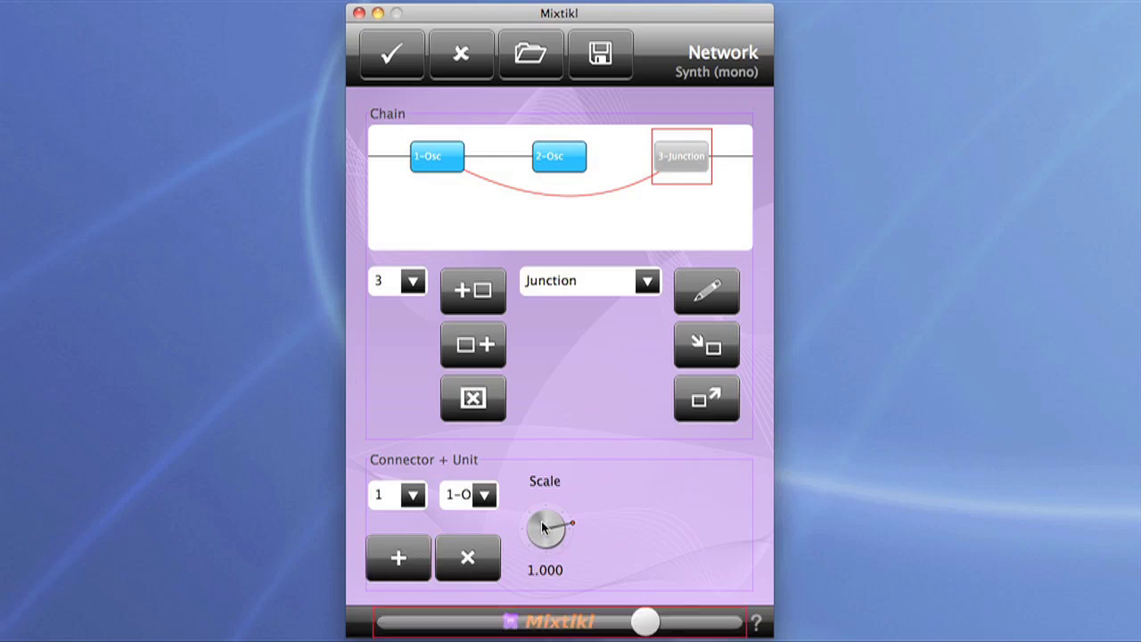
{"action": "left_click_drag", "start_coordinate": [543, 528], "coordinate": [494, 521]}
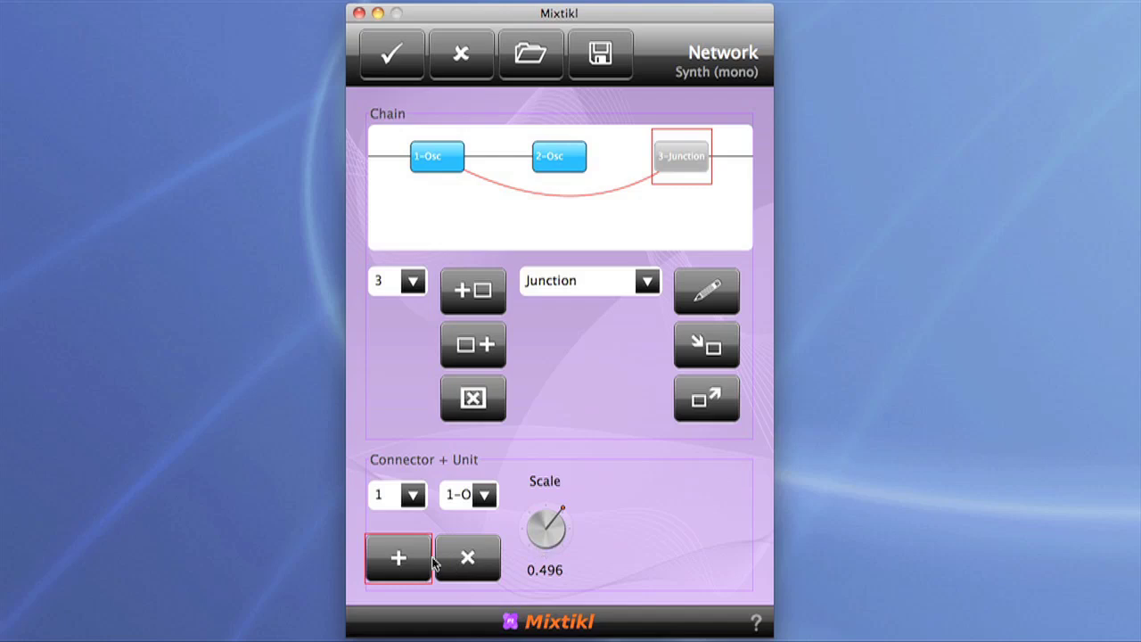
Add a second junction connector from 2-Osc at scale 0.505
{"action": "left_click", "coordinate": [411, 558]}
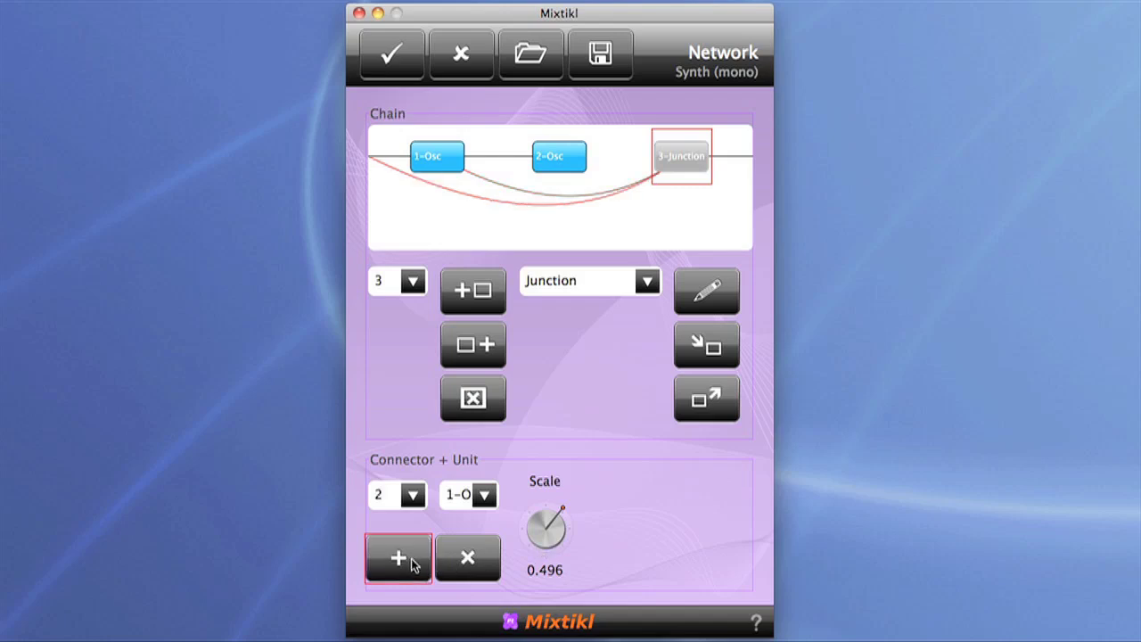
{"action": "left_click", "coordinate": [484, 498]}
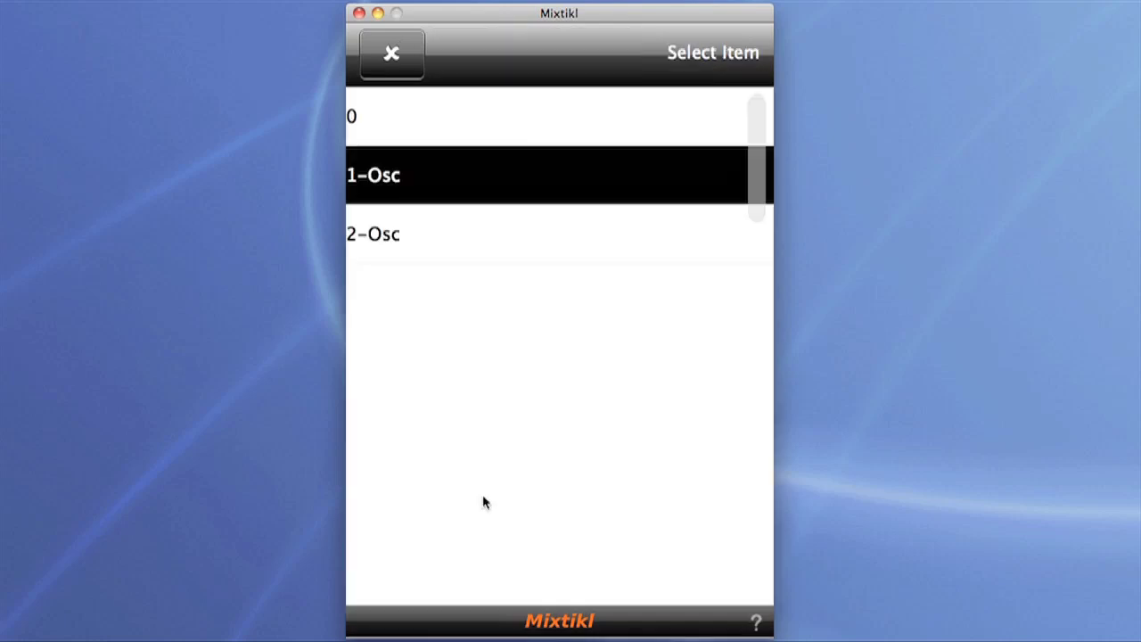
{"action": "left_click", "coordinate": [424, 246]}
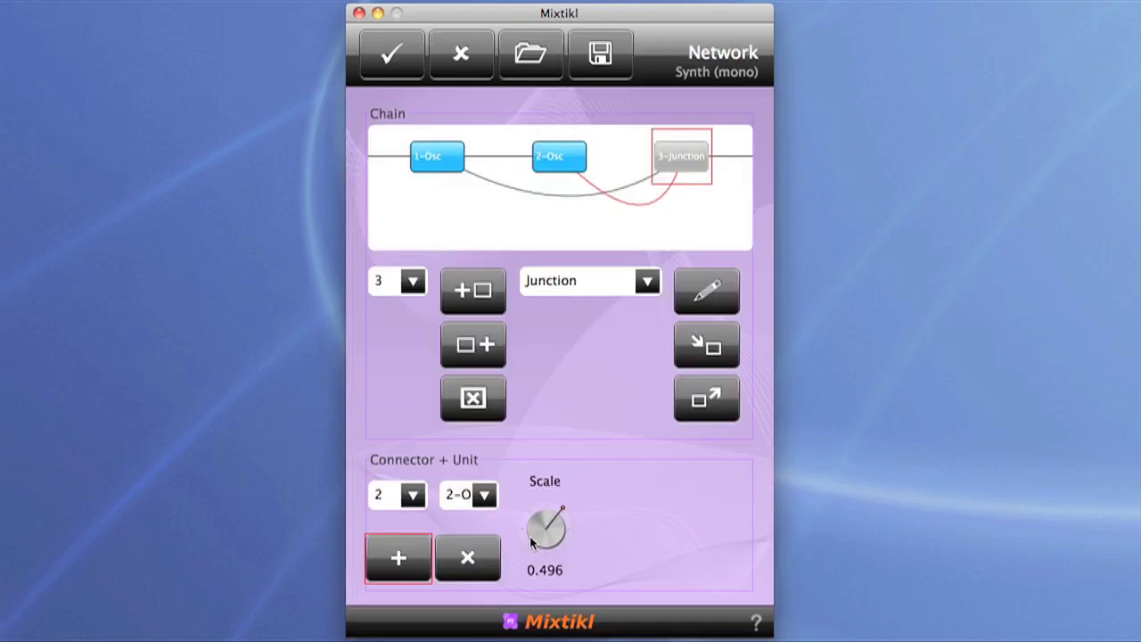
{"action": "left_click_drag", "start_coordinate": [535, 538], "coordinate": [538, 538]}
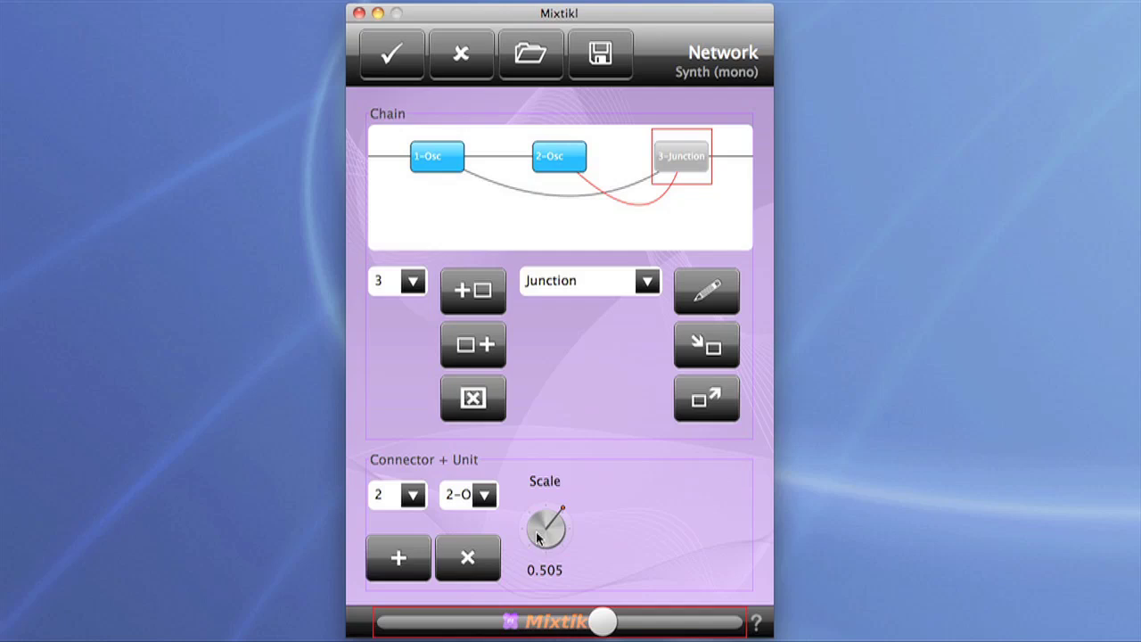
{"action": "left_click_drag", "start_coordinate": [538, 538], "coordinate": [538, 537]}
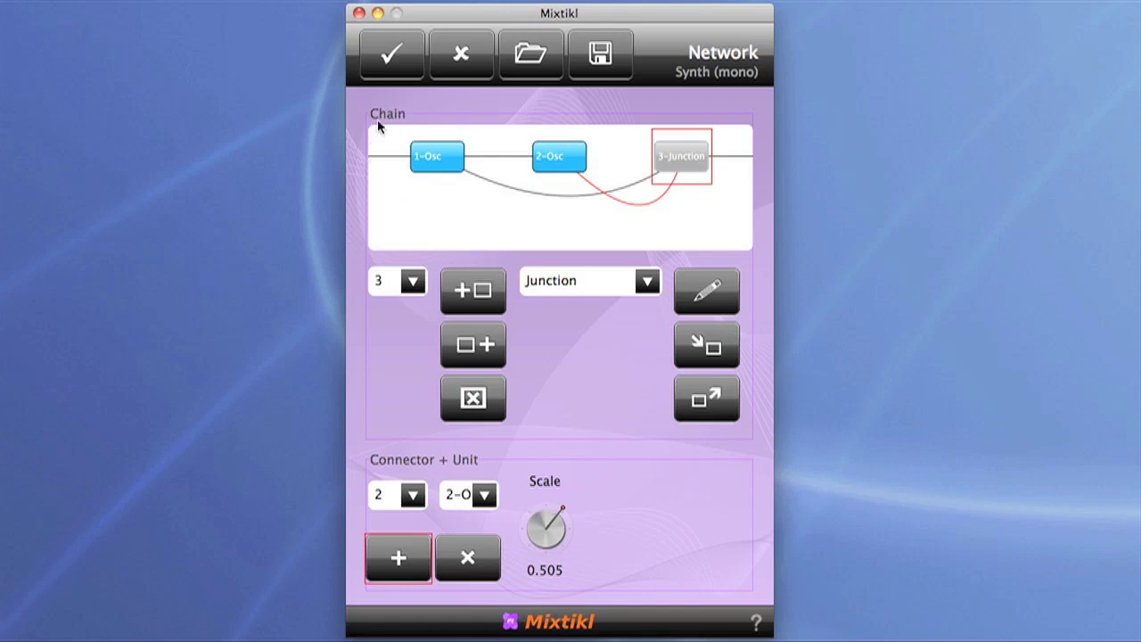
{"action": "left_click", "coordinate": [432, 159]}
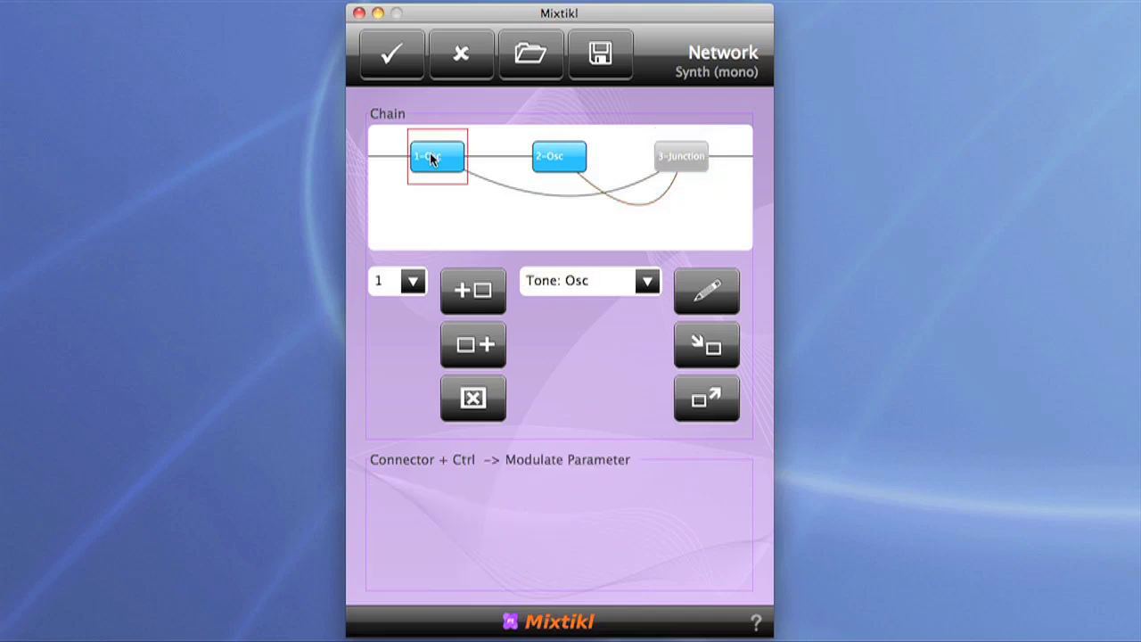
Set 1-Osc's waveform to Saw Left
{"action": "double_click", "coordinate": [430, 158]}
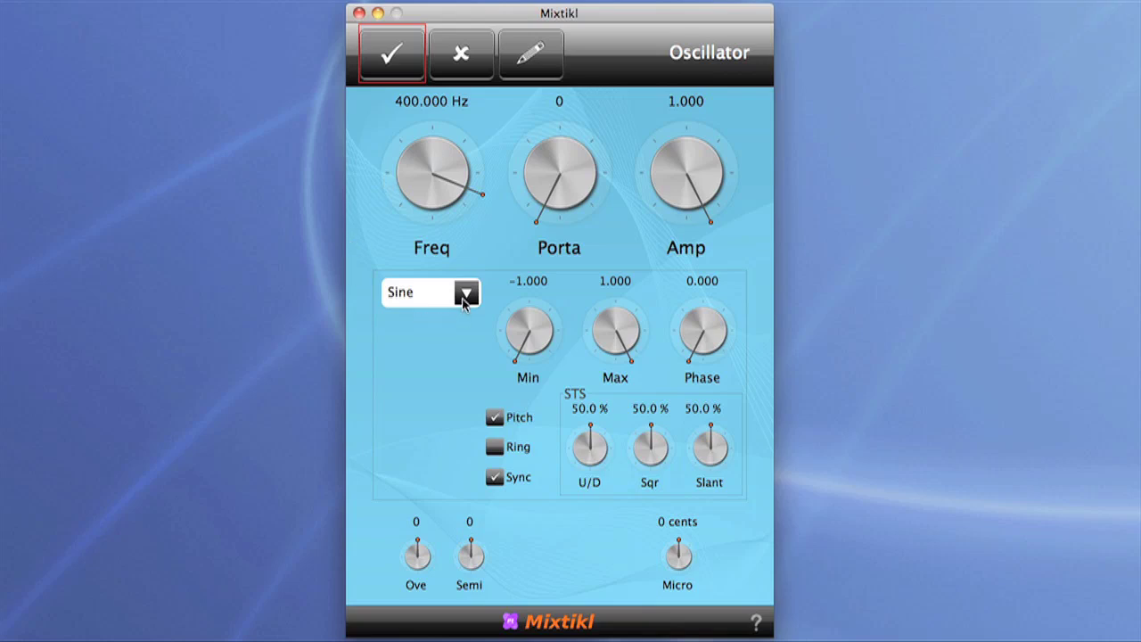
{"action": "left_click", "coordinate": [464, 297]}
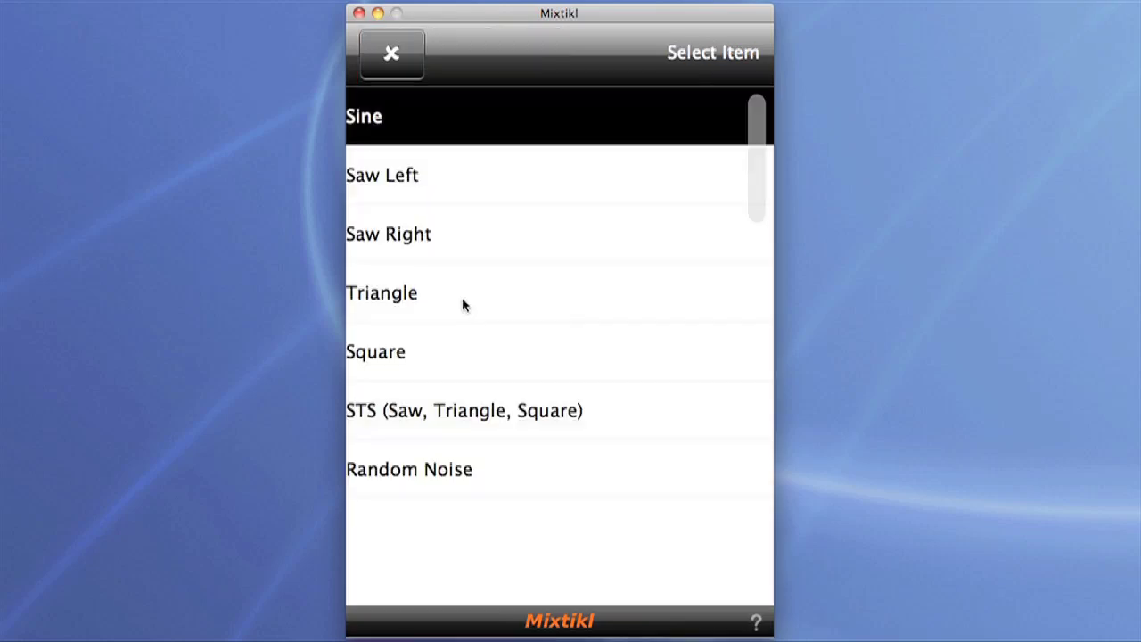
{"action": "left_click", "coordinate": [452, 177]}
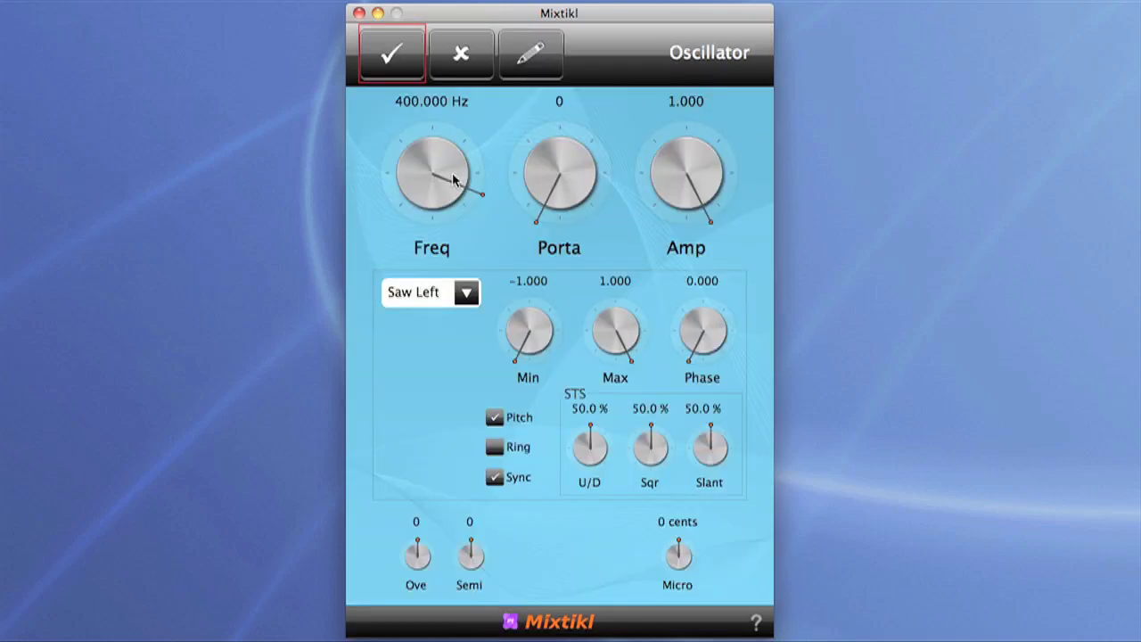
{"action": "left_click", "coordinate": [412, 73]}
Set 2-Osc's waveform to Saw Left too and open its envelope settings
{"action": "left_click", "coordinate": [571, 169]}
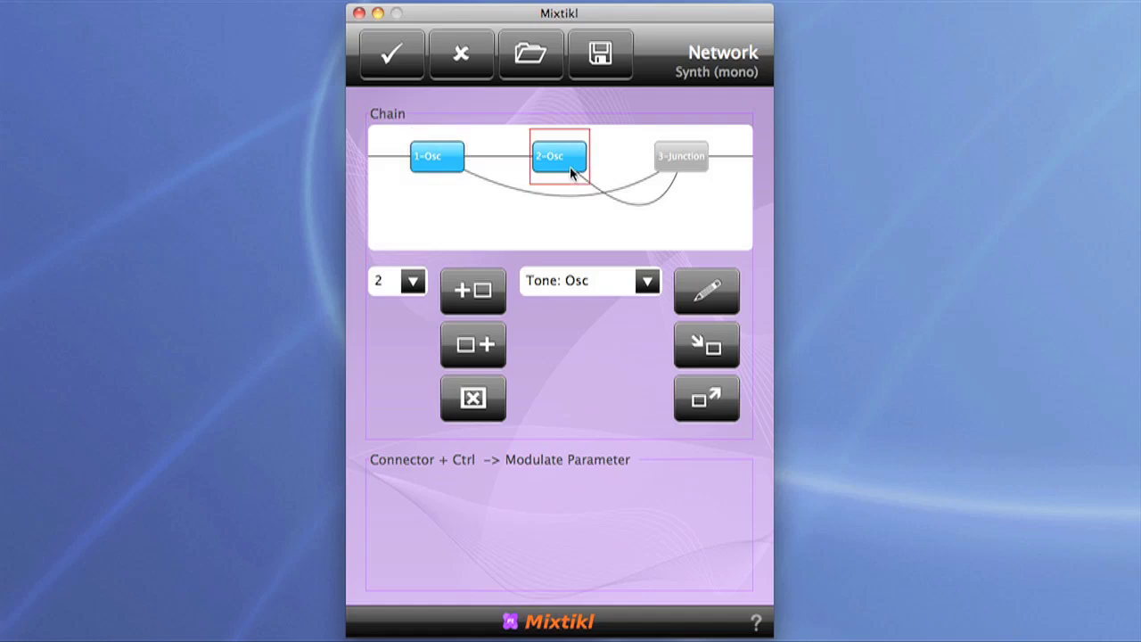
{"action": "double_click", "coordinate": [570, 166]}
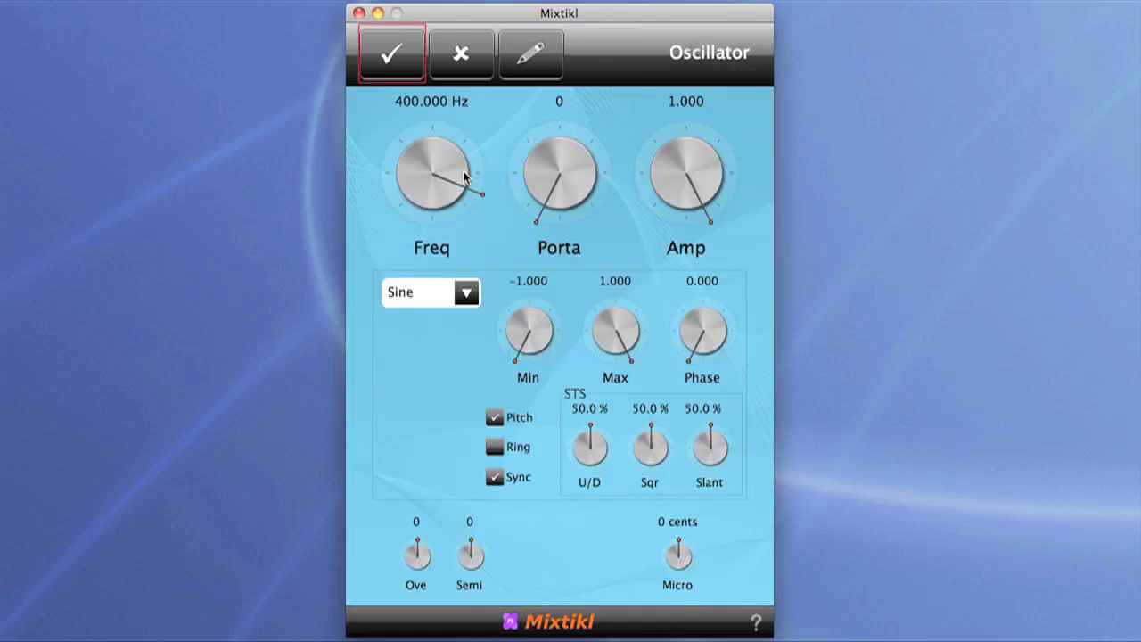
{"action": "left_click", "coordinate": [478, 291]}
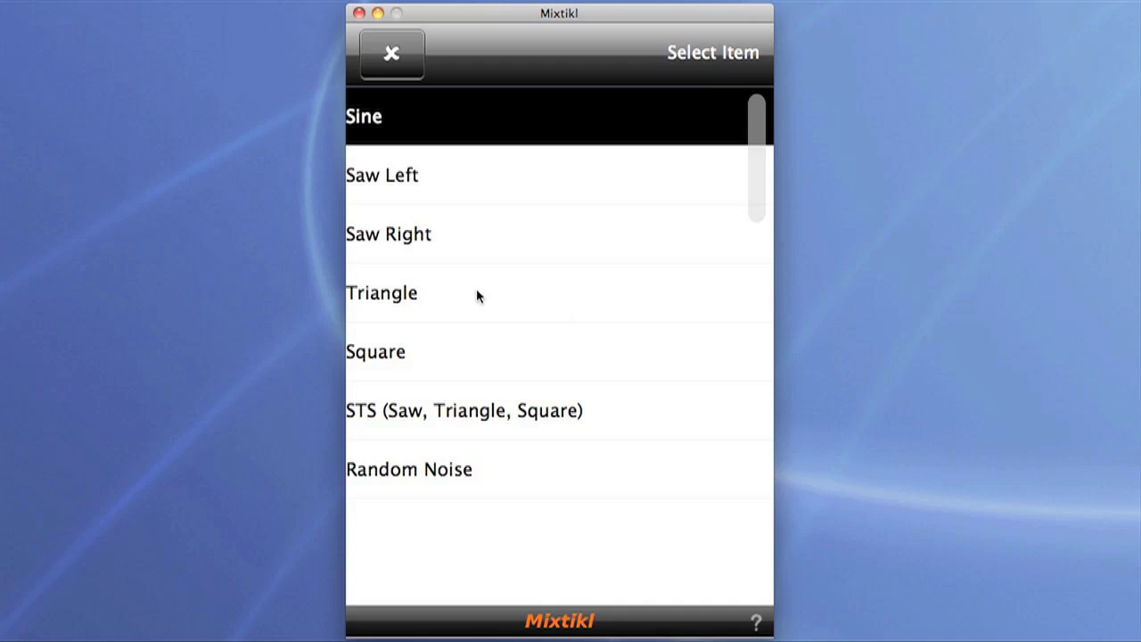
{"action": "left_click", "coordinate": [426, 191]}
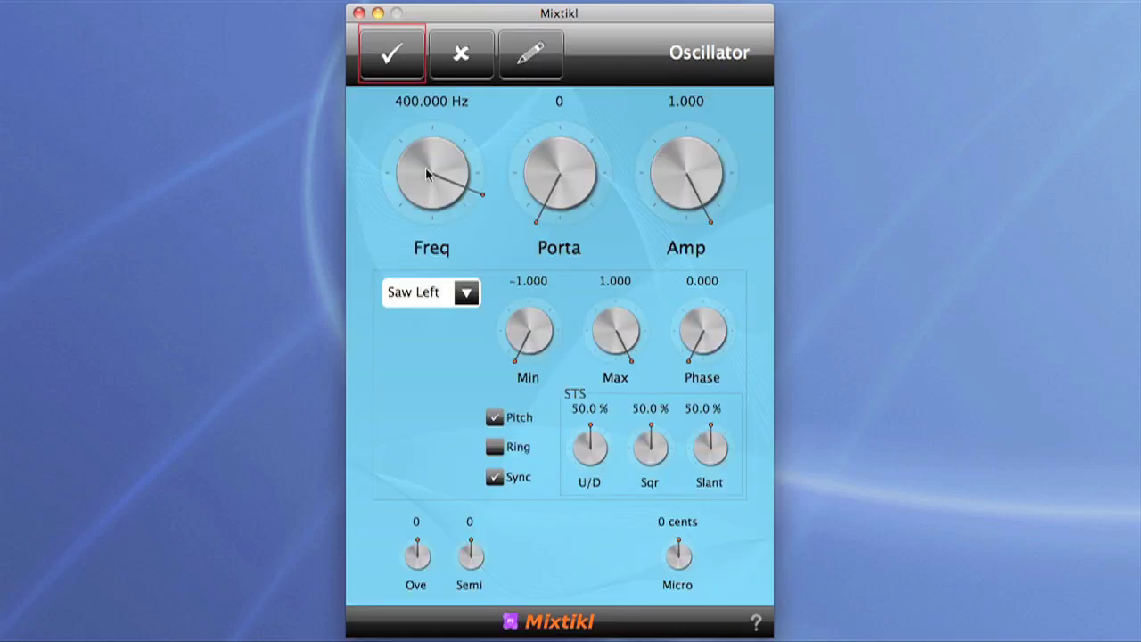
{"action": "left_click", "coordinate": [400, 54]}
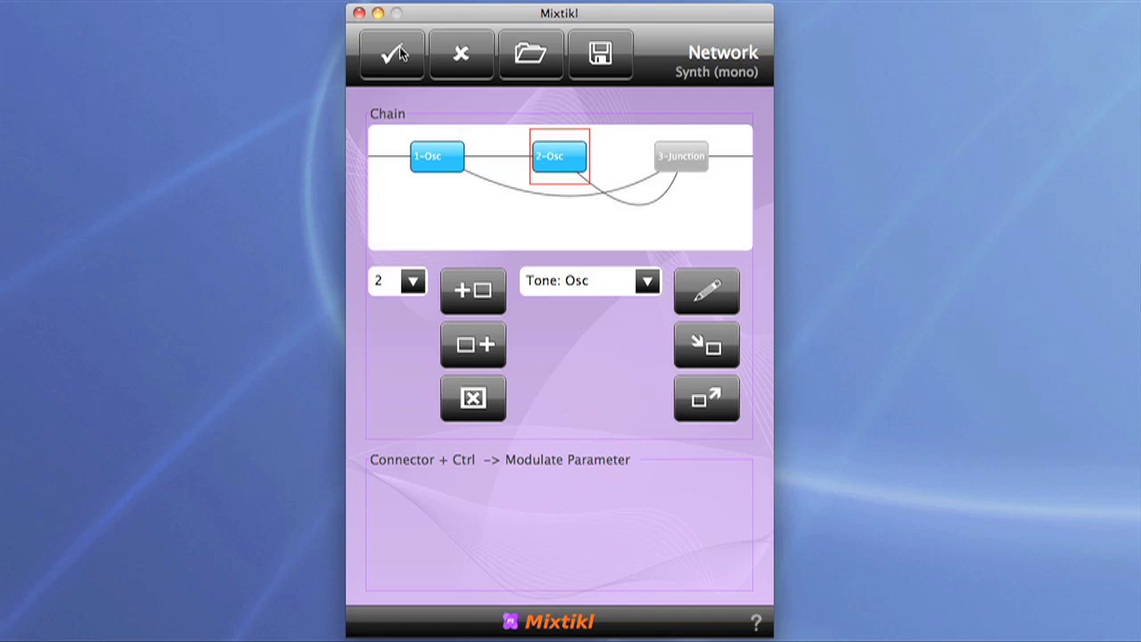
{"action": "double_click", "coordinate": [555, 158]}
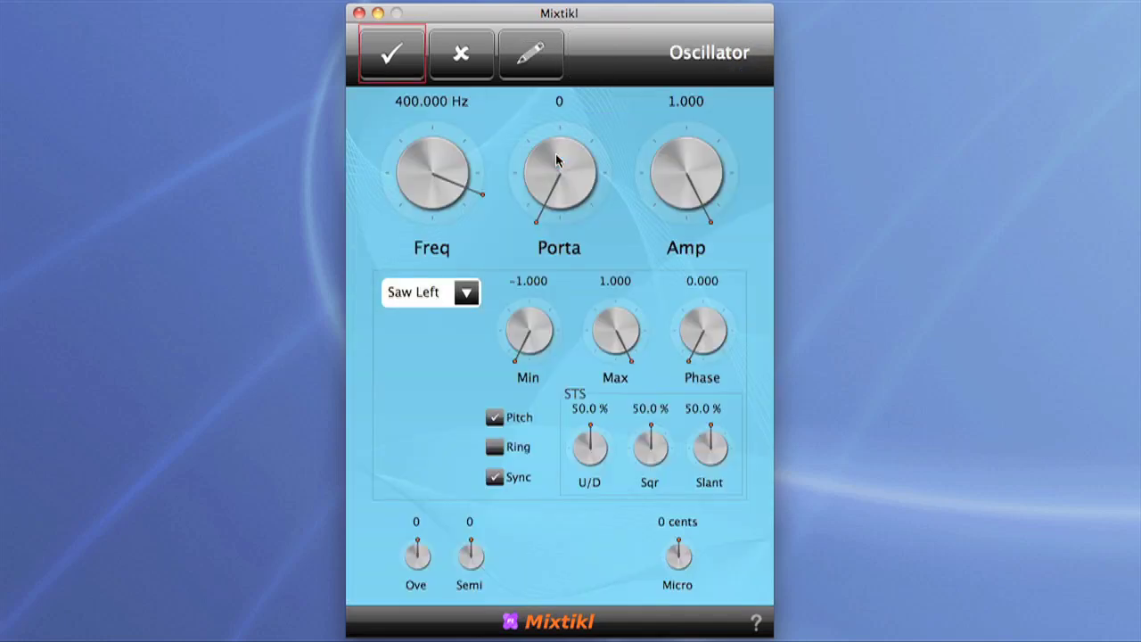
{"action": "left_click", "coordinate": [537, 66]}
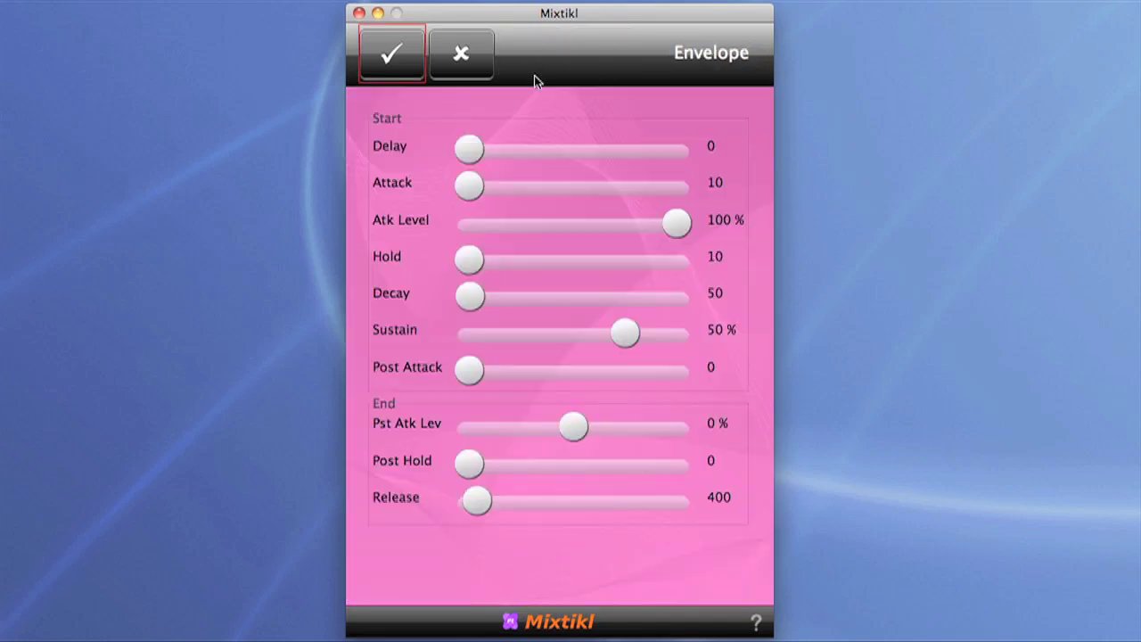
Give 2-Osc's envelope Attack 3367, Decay 4312 and Release 1638, and confirm
{"action": "left_click_drag", "start_coordinate": [475, 189], "coordinate": [603, 192]}
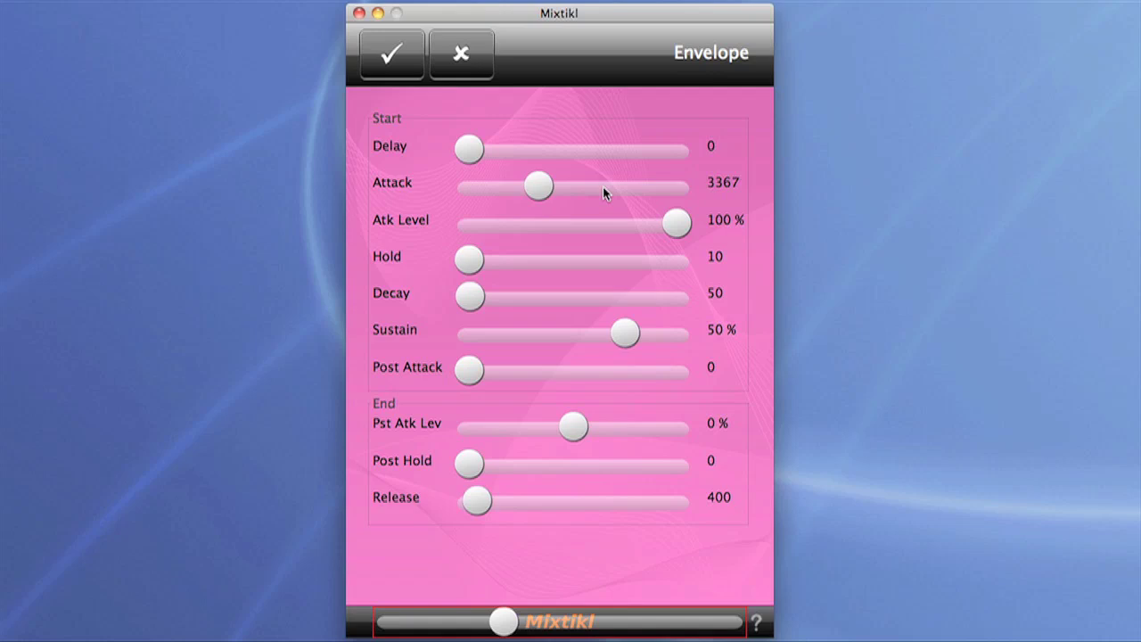
{"action": "left_click_drag", "start_coordinate": [477, 302], "coordinate": [636, 305]}
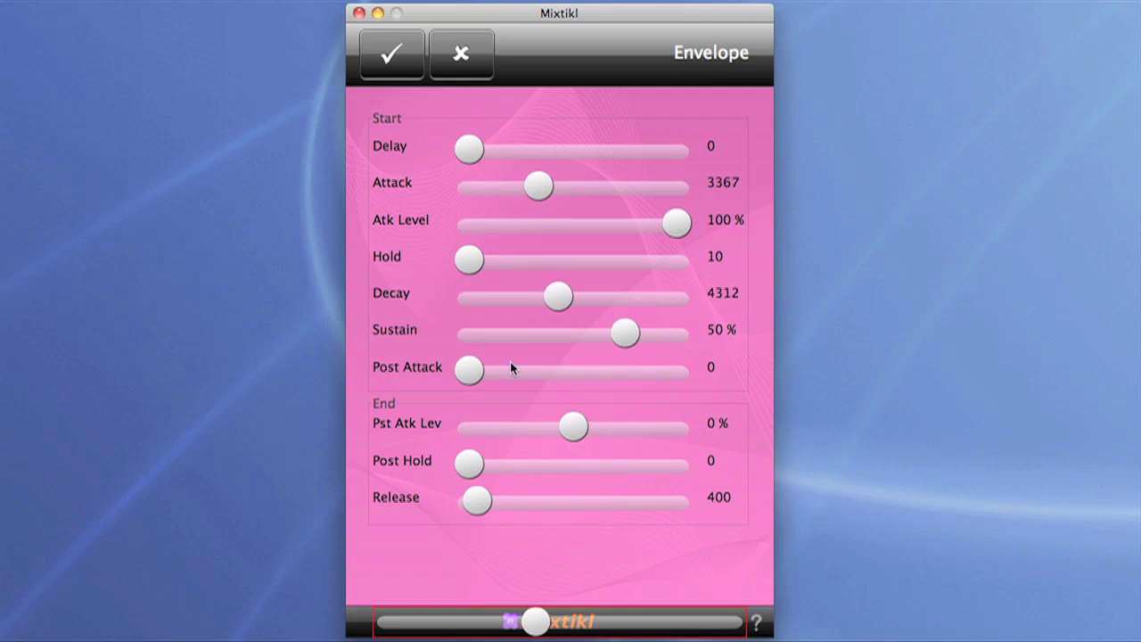
{"action": "left_click_drag", "start_coordinate": [477, 498], "coordinate": [530, 502]}
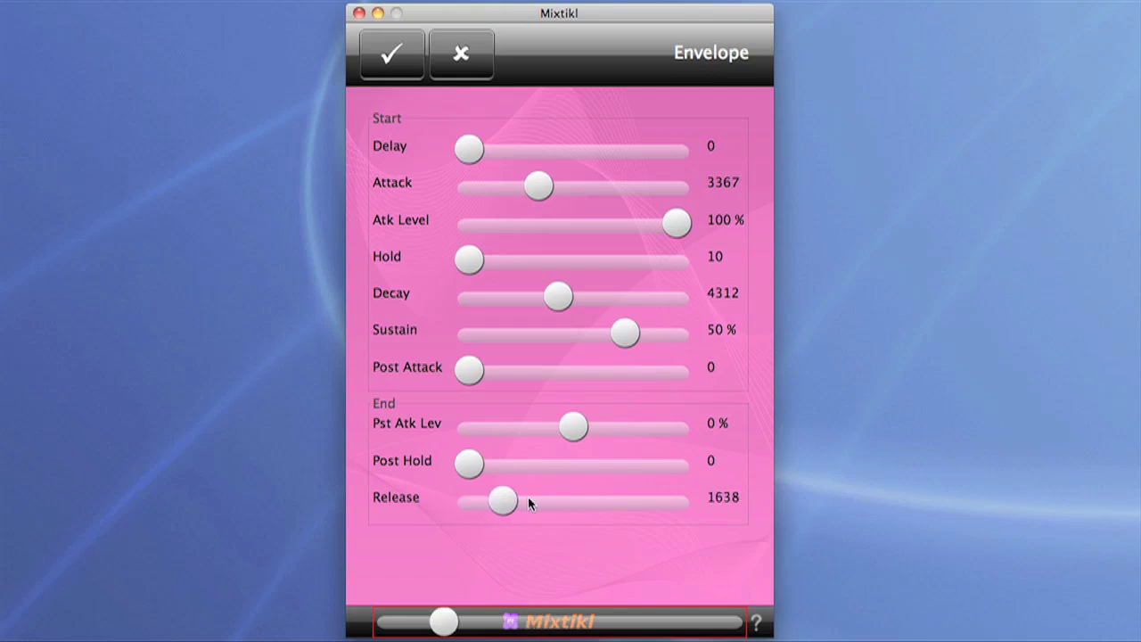
{"action": "left_click", "coordinate": [392, 68]}
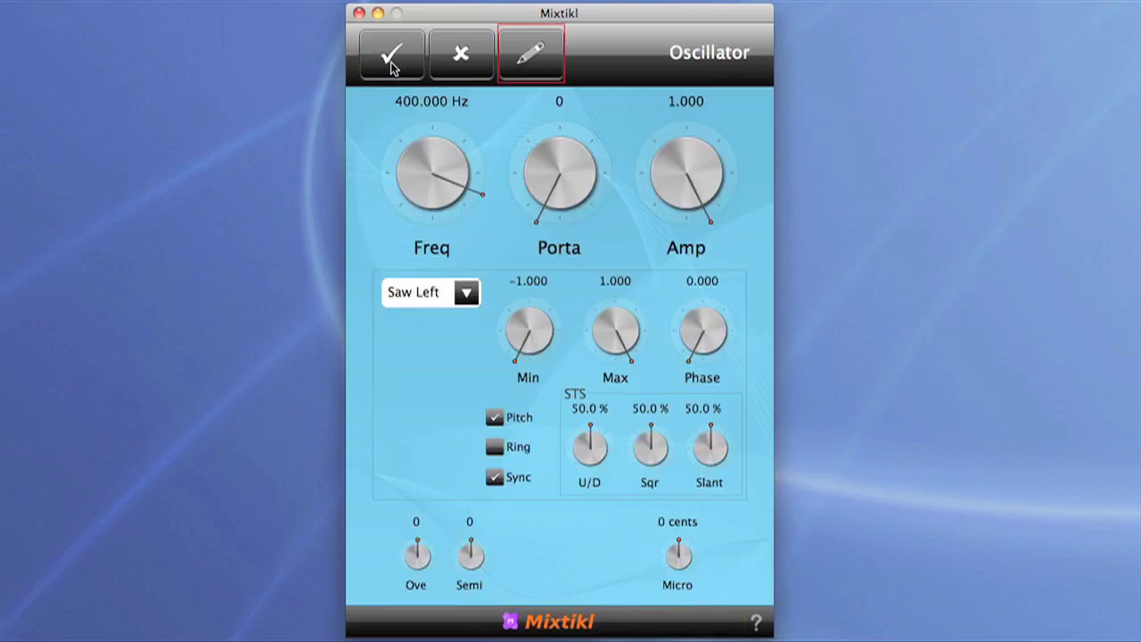
Set 1-Osc's envelope to Attack 3748, Decay 3717 and Release 2590
{"action": "left_click", "coordinate": [393, 69]}
{"action": "left_click", "coordinate": [443, 163]}
{"action": "double_click", "coordinate": [443, 163]}
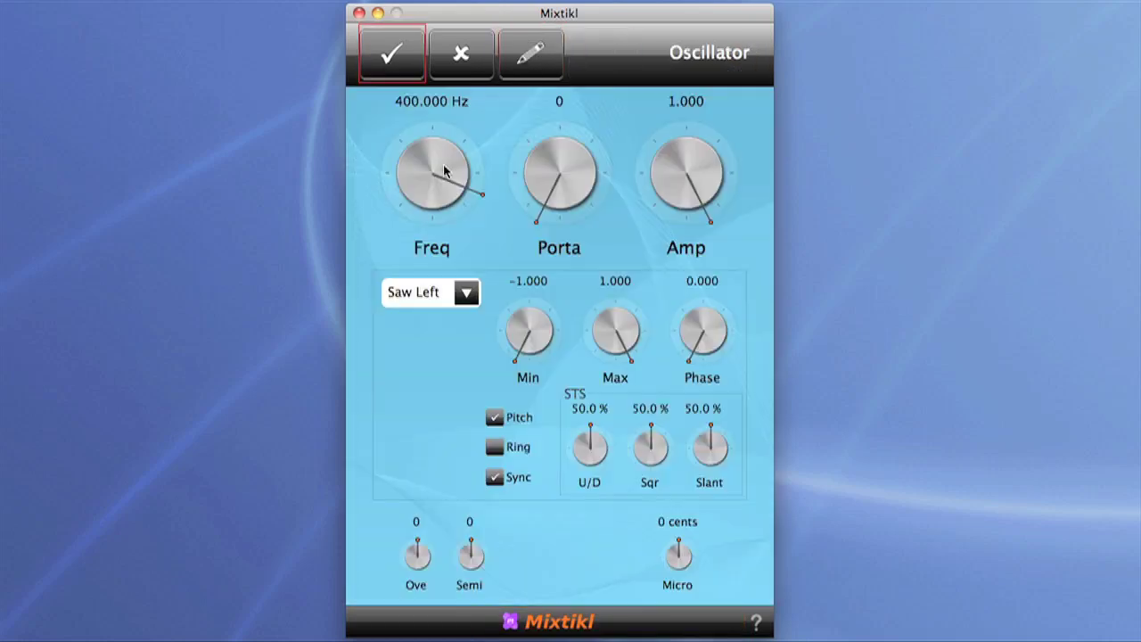
{"action": "left_click", "coordinate": [538, 59]}
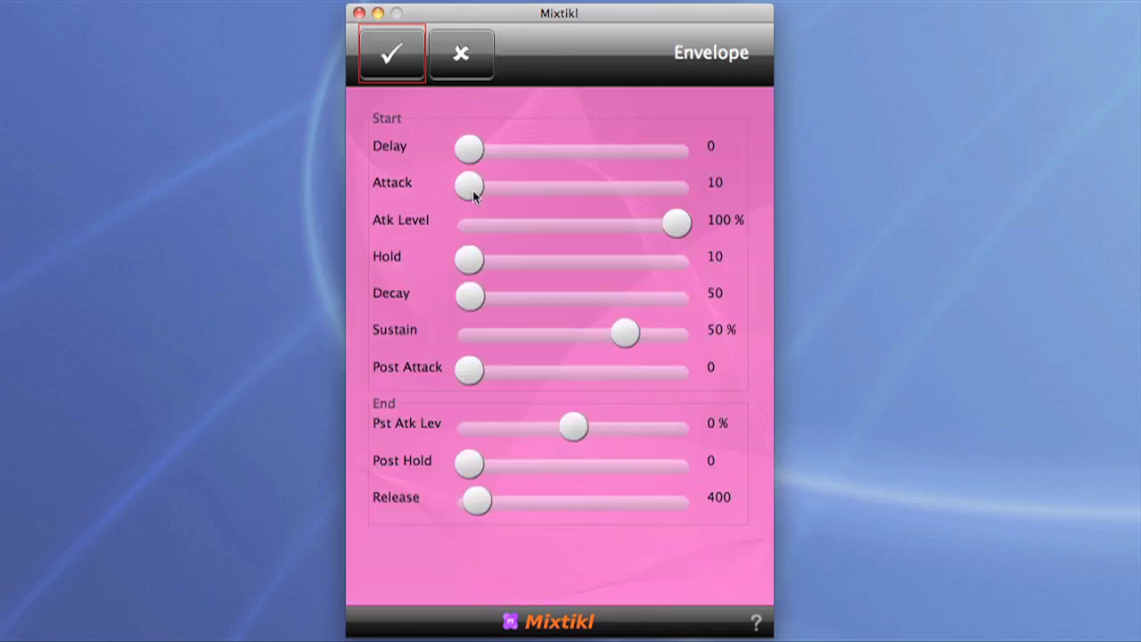
{"action": "left_click_drag", "start_coordinate": [472, 195], "coordinate": [613, 188]}
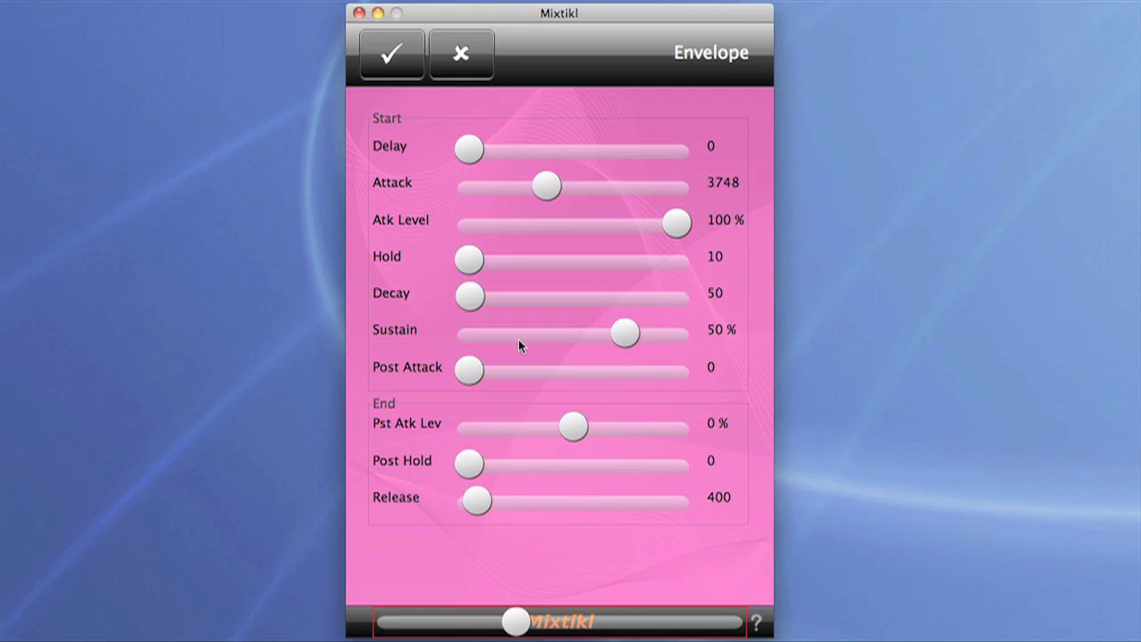
{"action": "left_click_drag", "start_coordinate": [469, 296], "coordinate": [606, 300]}
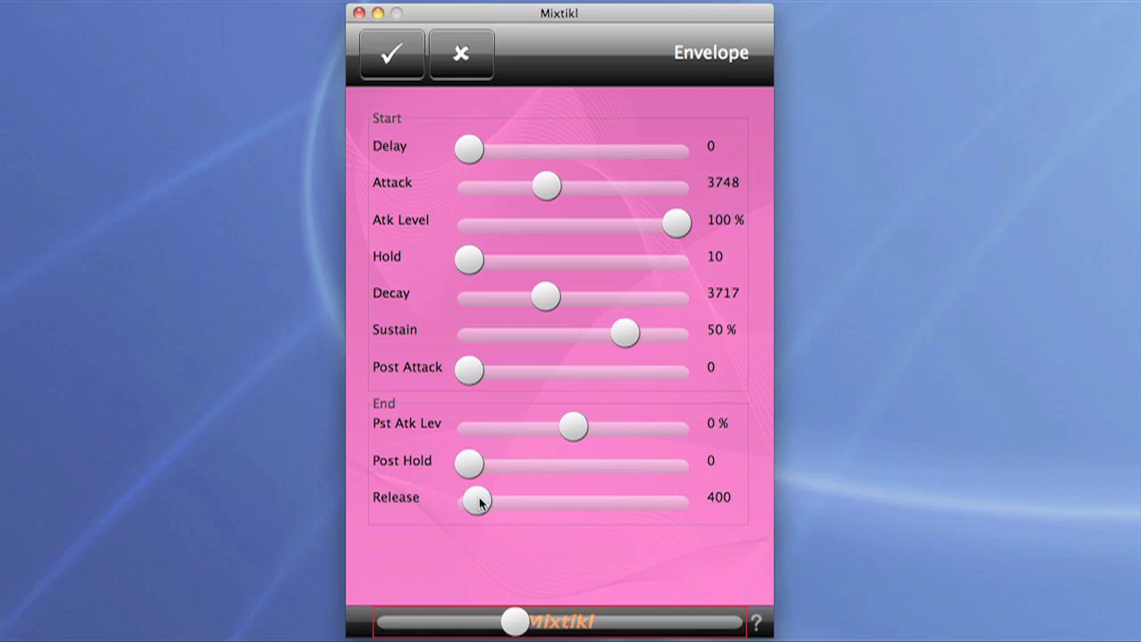
{"action": "left_click_drag", "start_coordinate": [480, 503], "coordinate": [563, 506]}
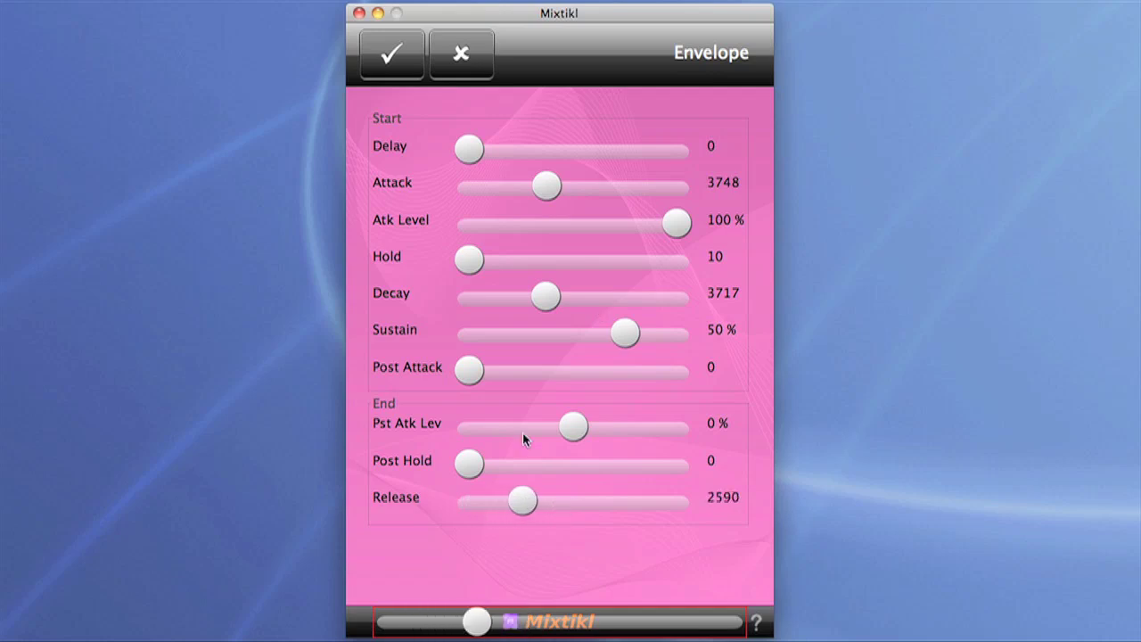
Tune 1-Osc to Micro 9 cents, octave +1 and Semi -5, then confirm
{"action": "left_click", "coordinate": [392, 55]}
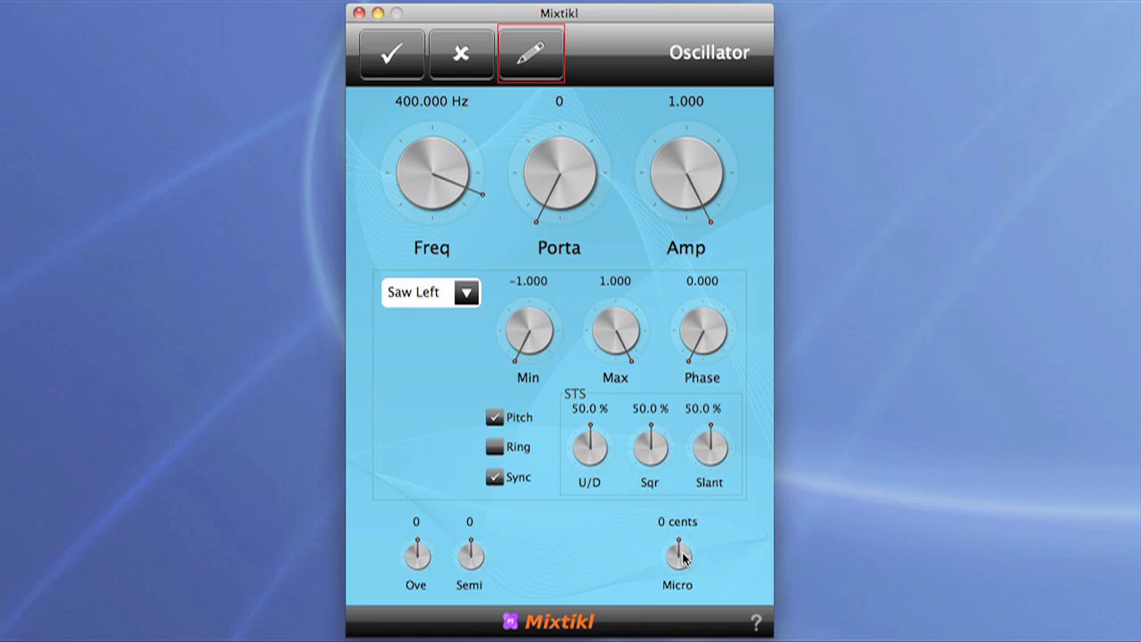
{"action": "left_click_drag", "start_coordinate": [682, 557], "coordinate": [704, 559]}
{"action": "left_click", "coordinate": [414, 555]}
{"action": "left_click_drag", "start_coordinate": [414, 555], "coordinate": [479, 556]}
{"action": "left_click", "coordinate": [469, 562]}
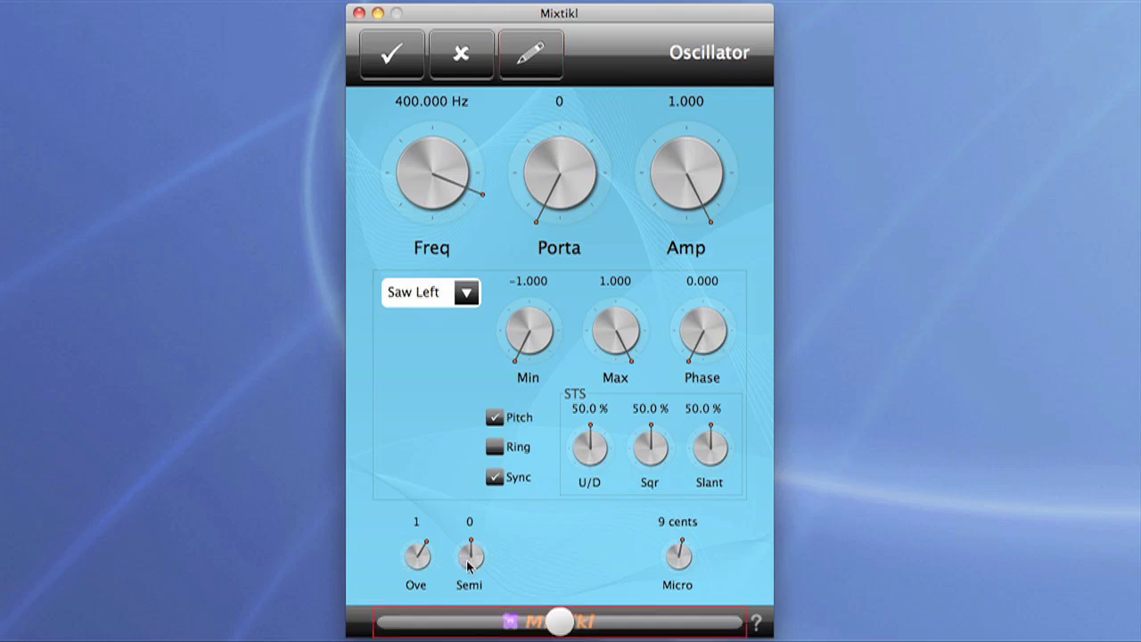
{"action": "left_click_drag", "start_coordinate": [469, 562], "coordinate": [311, 567]}
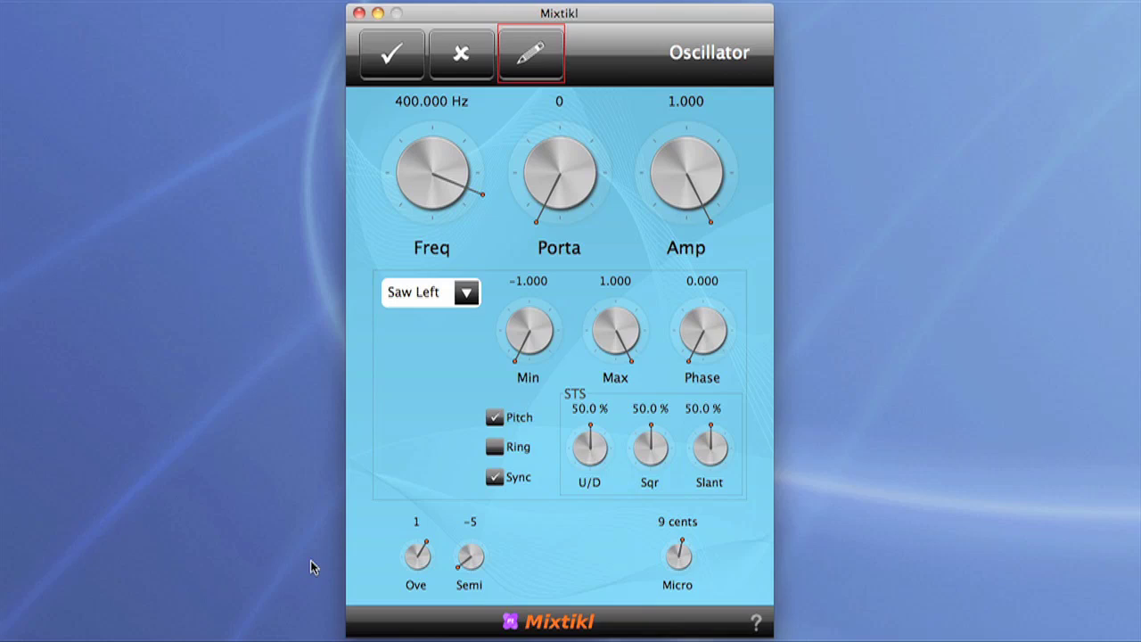
{"action": "left_click", "coordinate": [393, 56]}
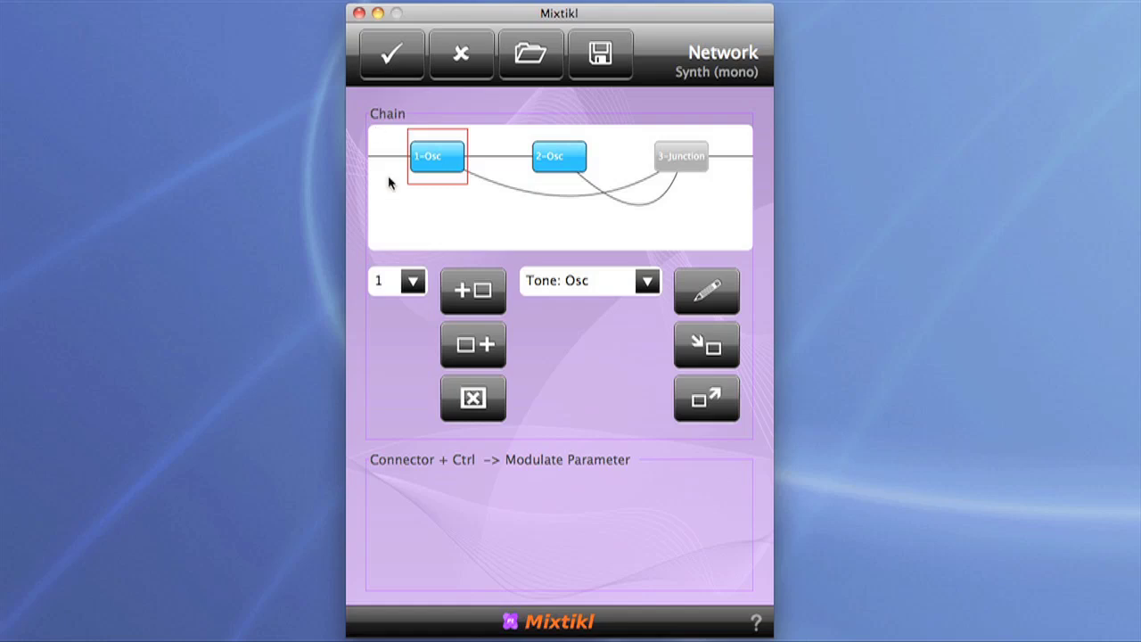
Insert a Filter unit after 3-Junction and open the new 4-Filter's settings
{"action": "left_click", "coordinate": [698, 162]}
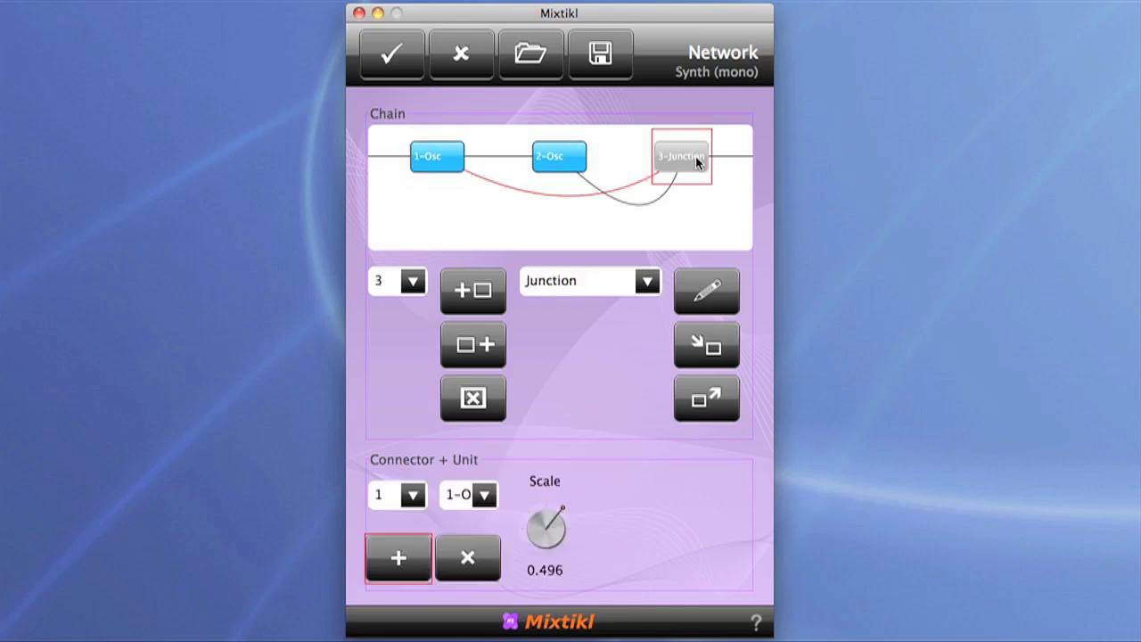
{"action": "left_click", "coordinate": [647, 285]}
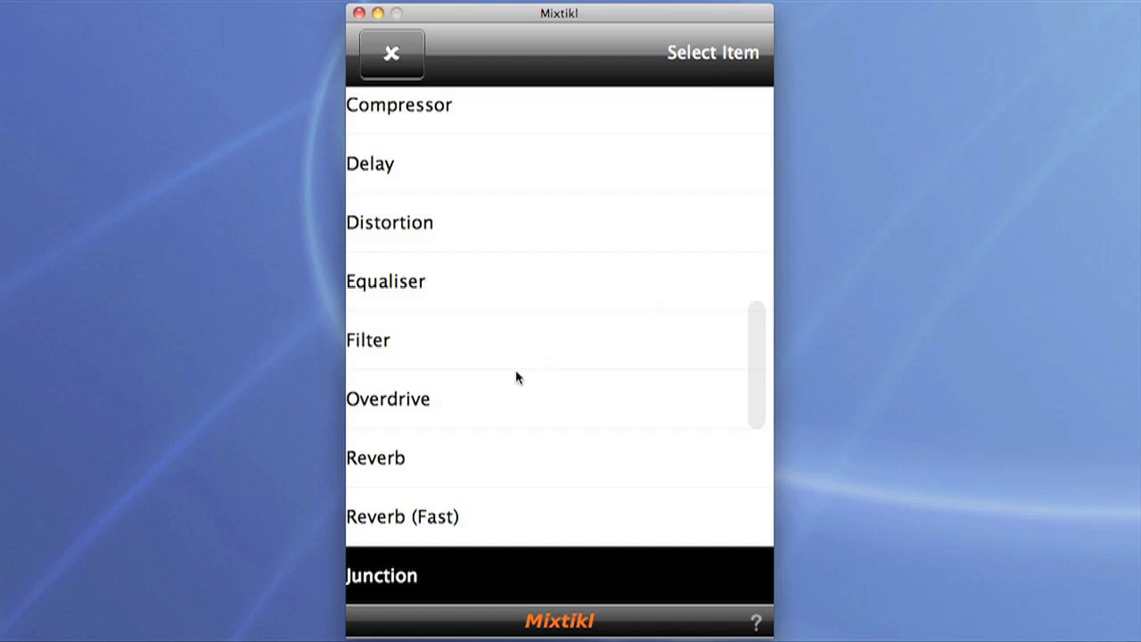
{"action": "left_click", "coordinate": [506, 338]}
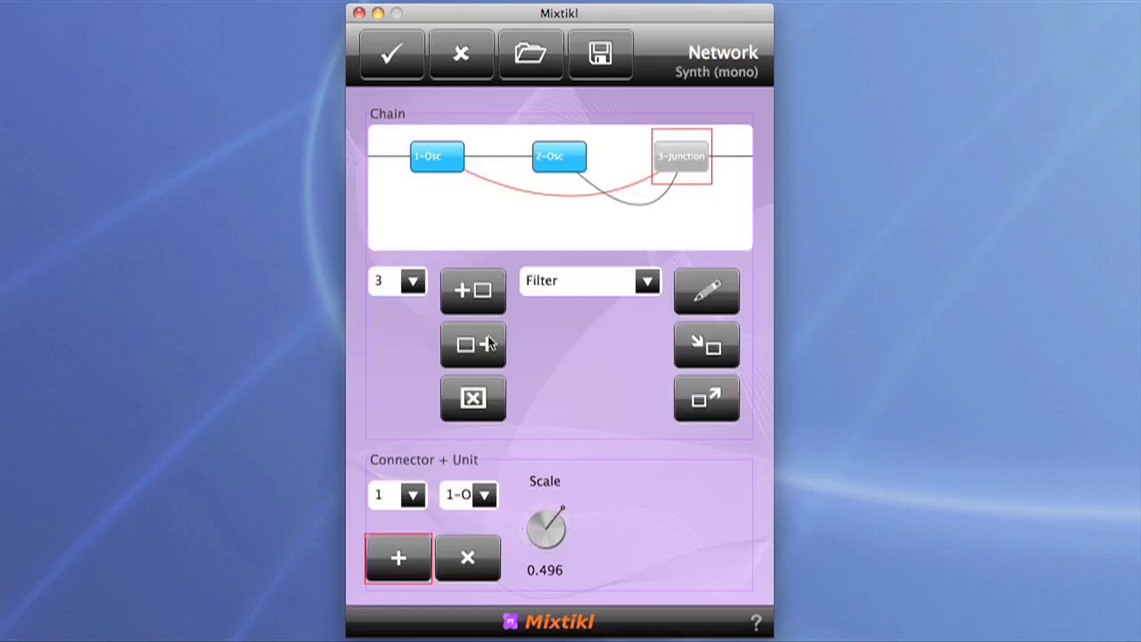
{"action": "left_click", "coordinate": [472, 350]}
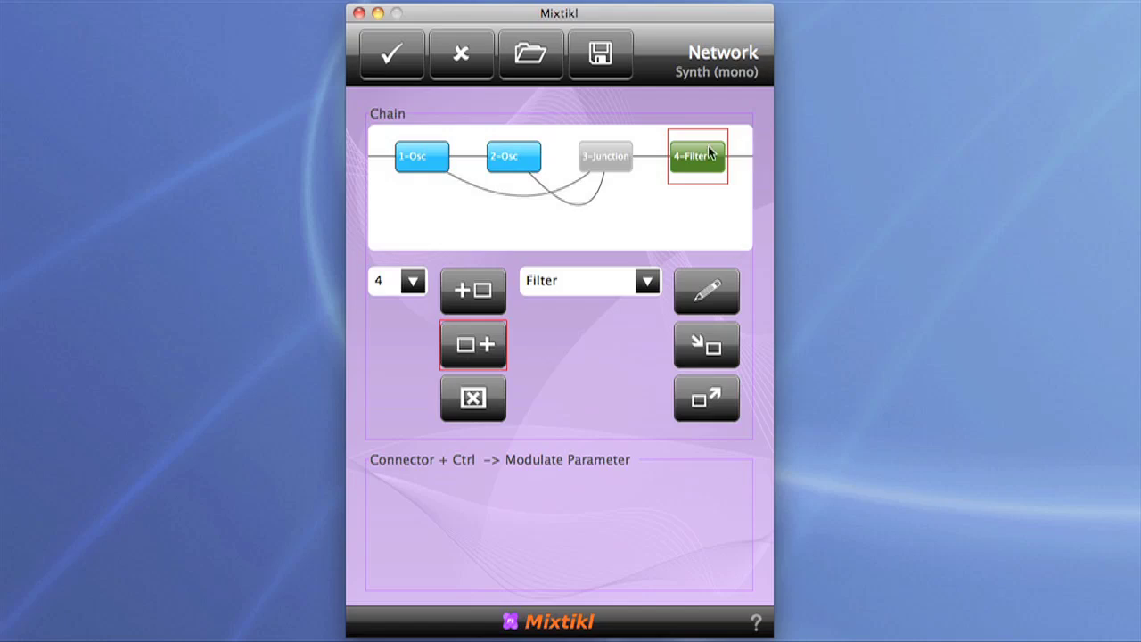
{"action": "double_click", "coordinate": [697, 157]}
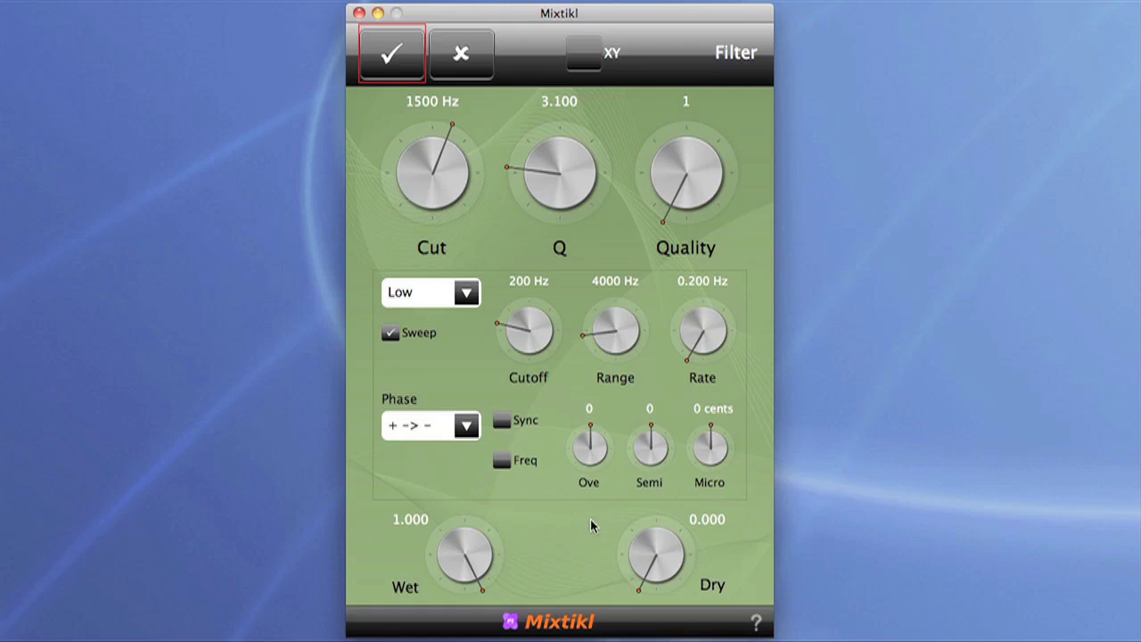
Switch the filter to Band mode with Dry 0.510, Wet 0.860 and sweep Rate 0.000 Hz
{"action": "left_click", "coordinate": [470, 301]}
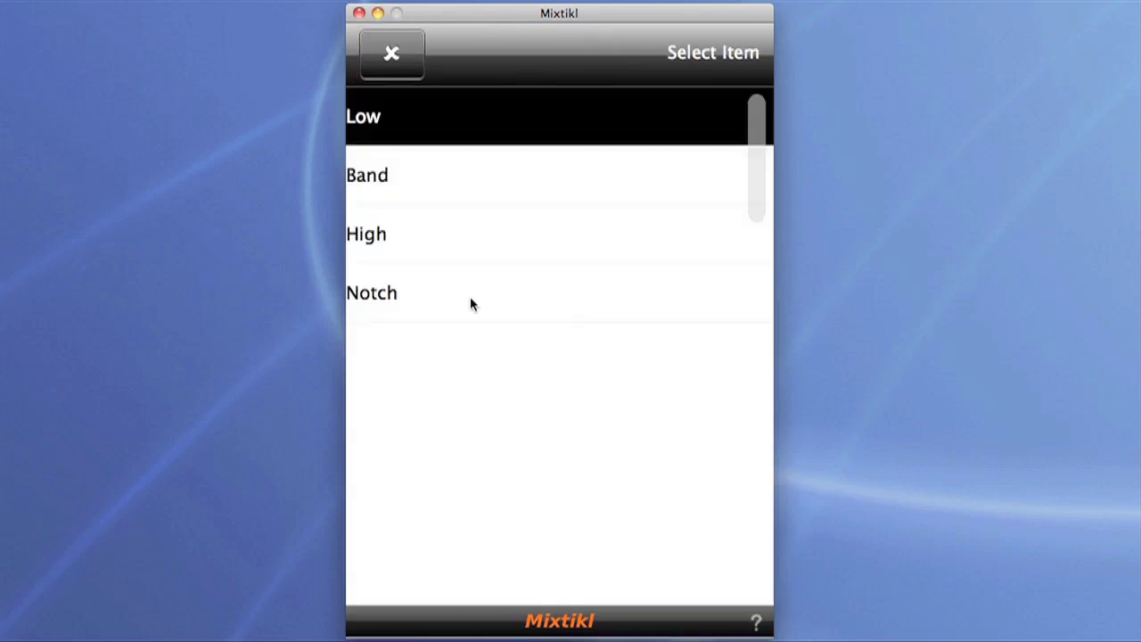
{"action": "left_click", "coordinate": [415, 183]}
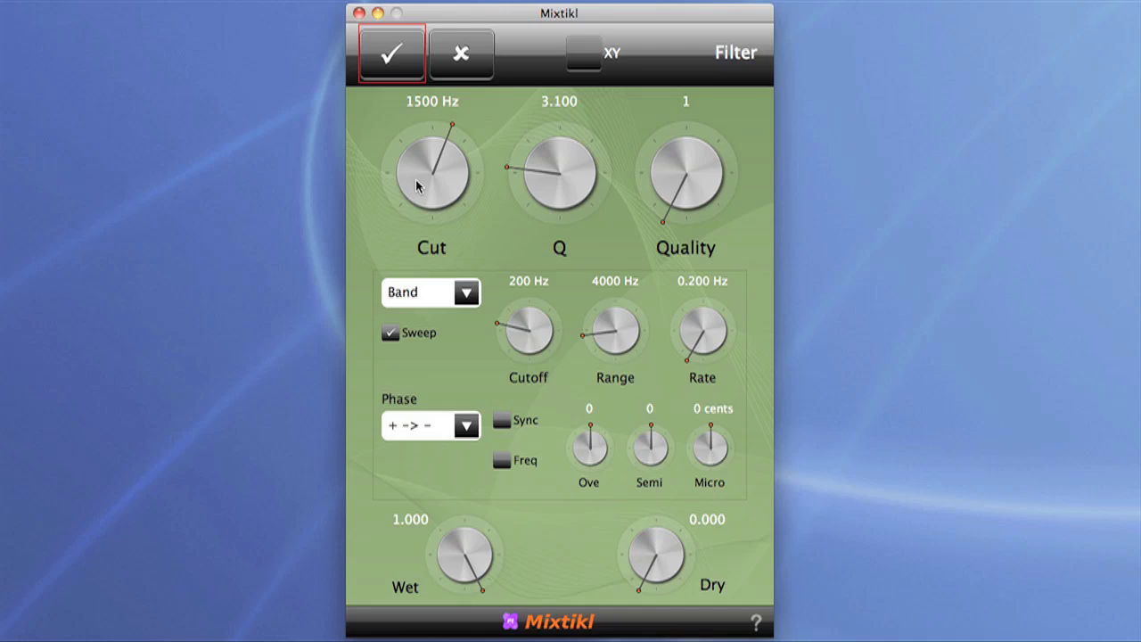
{"action": "left_click", "coordinate": [661, 553]}
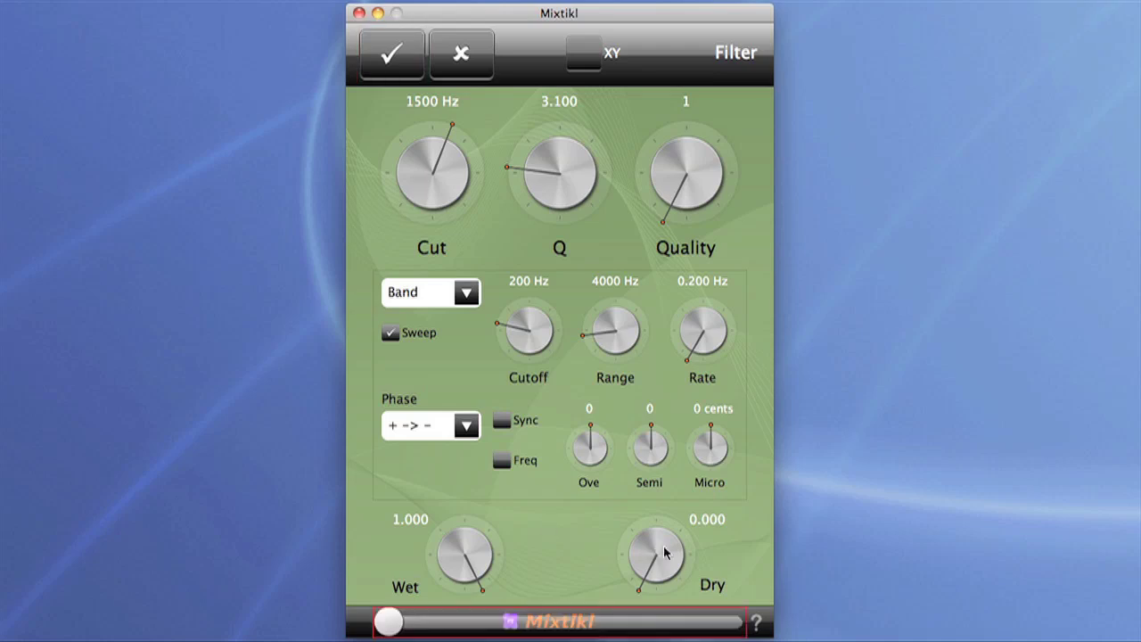
{"action": "left_click_drag", "start_coordinate": [664, 553], "coordinate": [844, 526]}
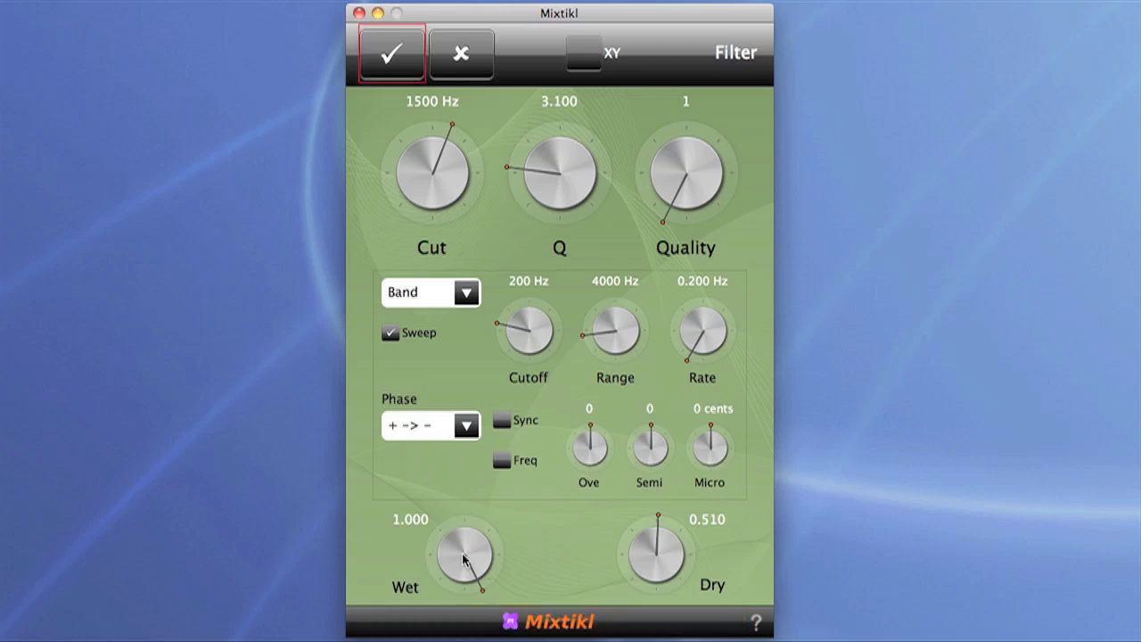
{"action": "left_click_drag", "start_coordinate": [462, 558], "coordinate": [406, 557]}
{"action": "mouse_move", "coordinate": [704, 332]}
{"action": "left_mouse_down"}
{"action": "mouse_move", "coordinate": [739, 325]}
{"action": "mouse_move", "coordinate": [702, 322]}
{"action": "left_mouse_up"}
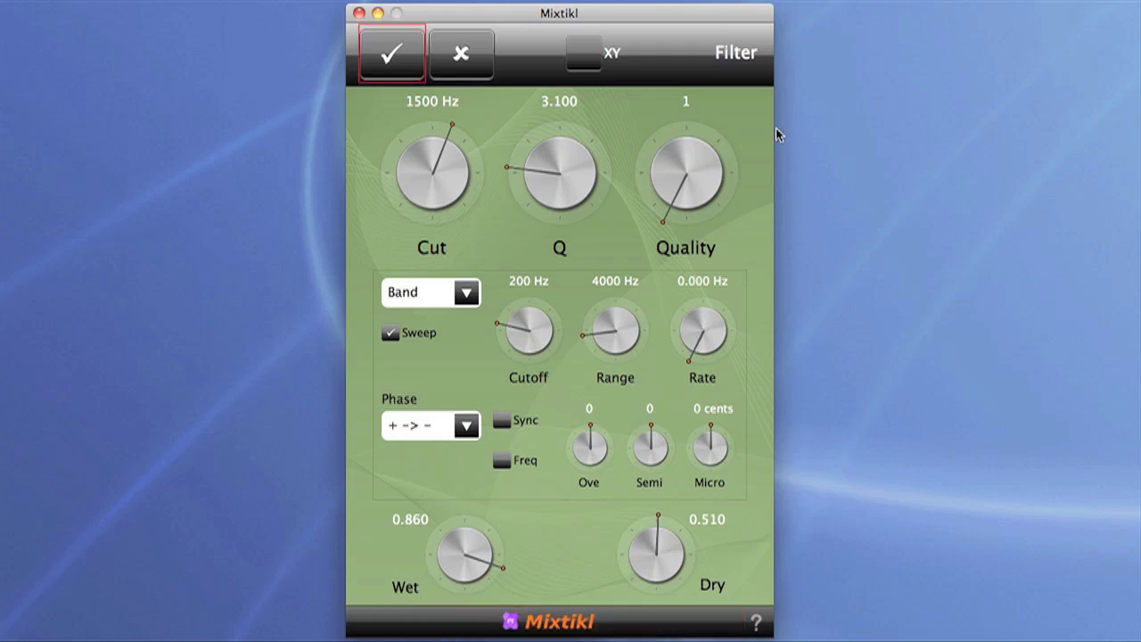
Tune the filter to Quality 2, Q 4.200, Range 2550 Hz, Rate 0.460 Hz and Dry 0.470, then confirm
{"action": "left_click_drag", "start_coordinate": [691, 172], "coordinate": [933, 146]}
{"action": "left_click_drag", "start_coordinate": [552, 178], "coordinate": [703, 163]}
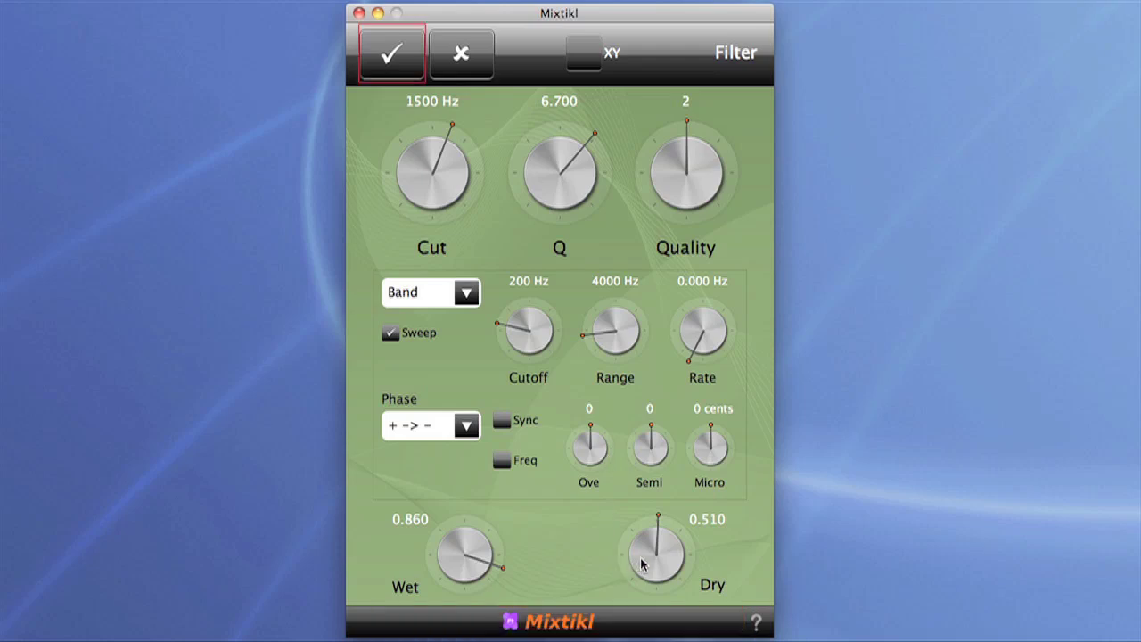
{"action": "left_click_drag", "start_coordinate": [643, 565], "coordinate": [527, 565]}
{"action": "left_click_drag", "start_coordinate": [656, 557], "coordinate": [756, 550]}
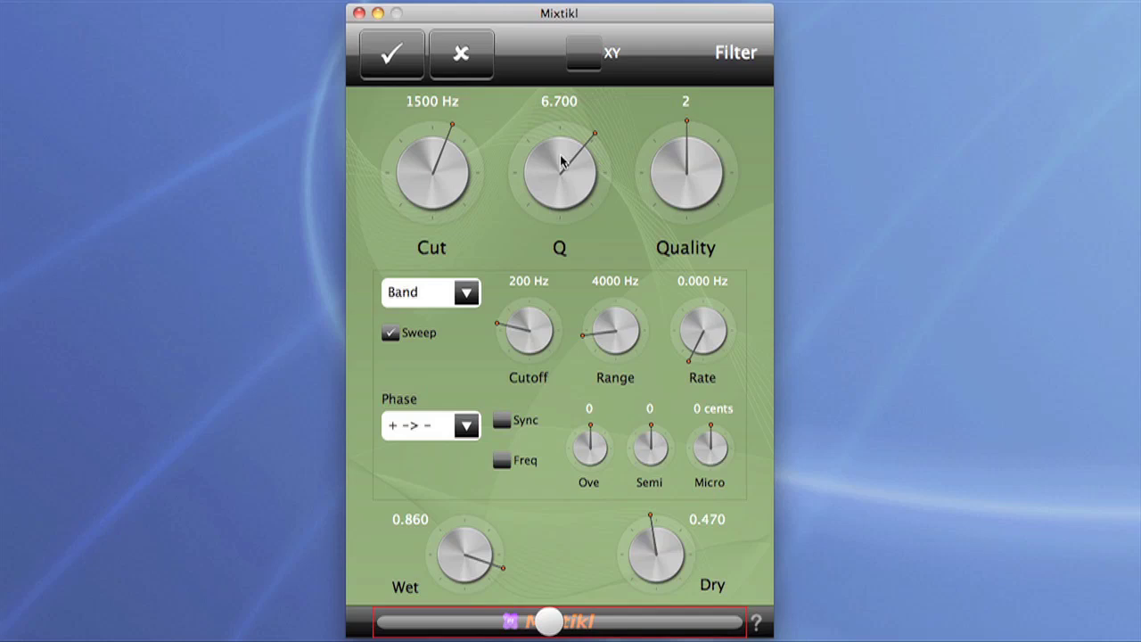
{"action": "left_click_drag", "start_coordinate": [552, 175], "coordinate": [403, 206]}
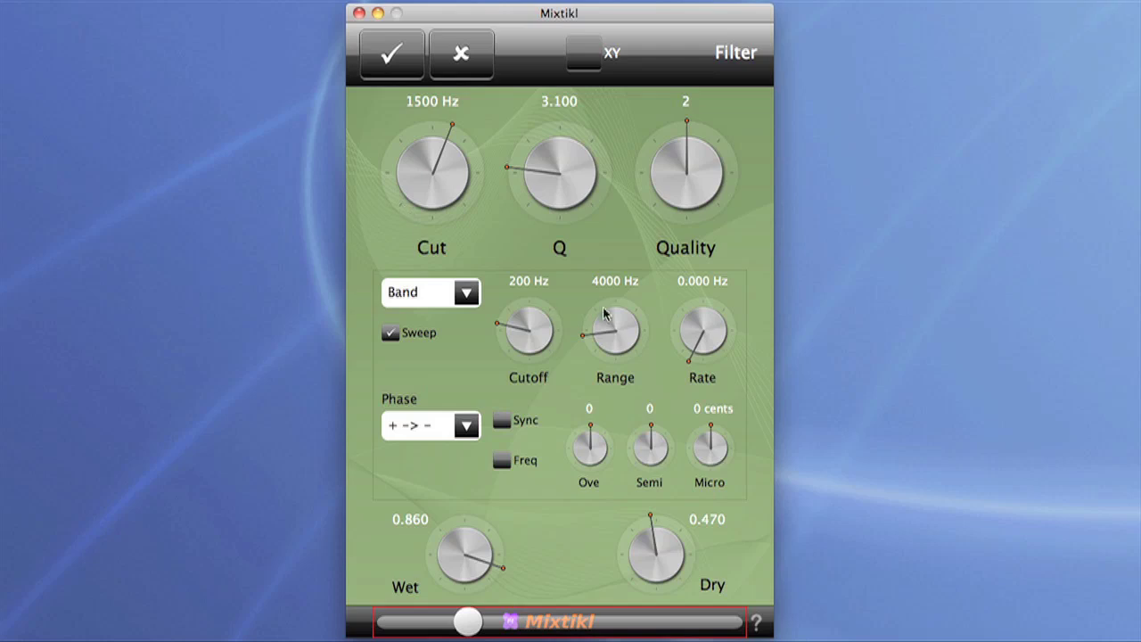
{"action": "left_click_drag", "start_coordinate": [629, 319], "coordinate": [602, 321]}
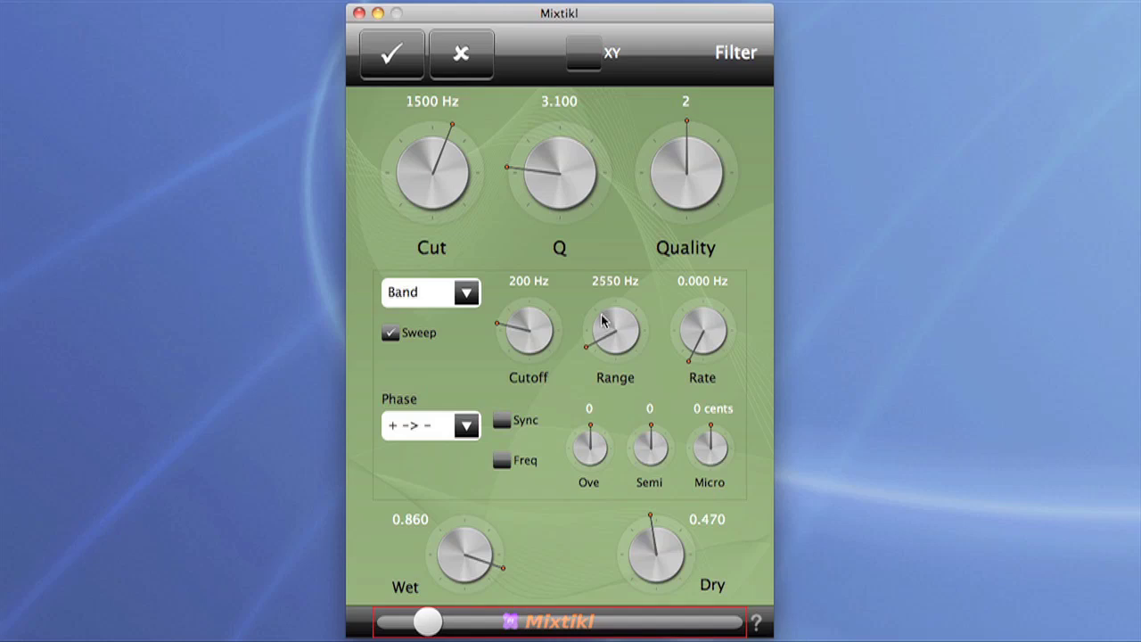
{"action": "left_click_drag", "start_coordinate": [708, 330], "coordinate": [709, 335]}
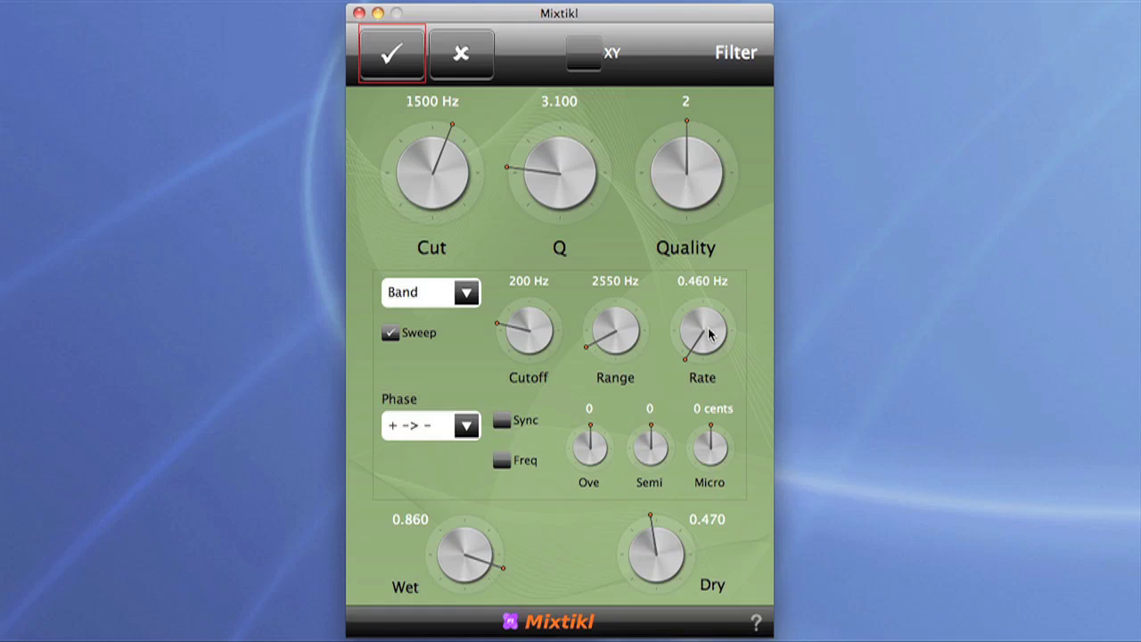
{"action": "left_click_drag", "start_coordinate": [572, 160], "coordinate": [614, 141]}
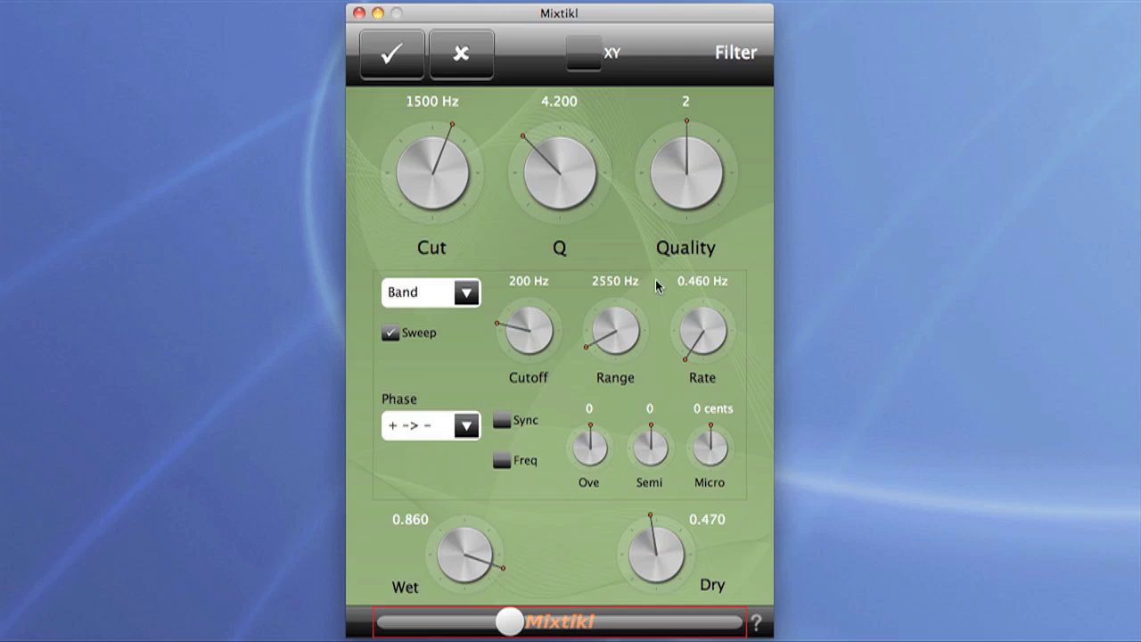
{"action": "left_click", "coordinate": [393, 56]}
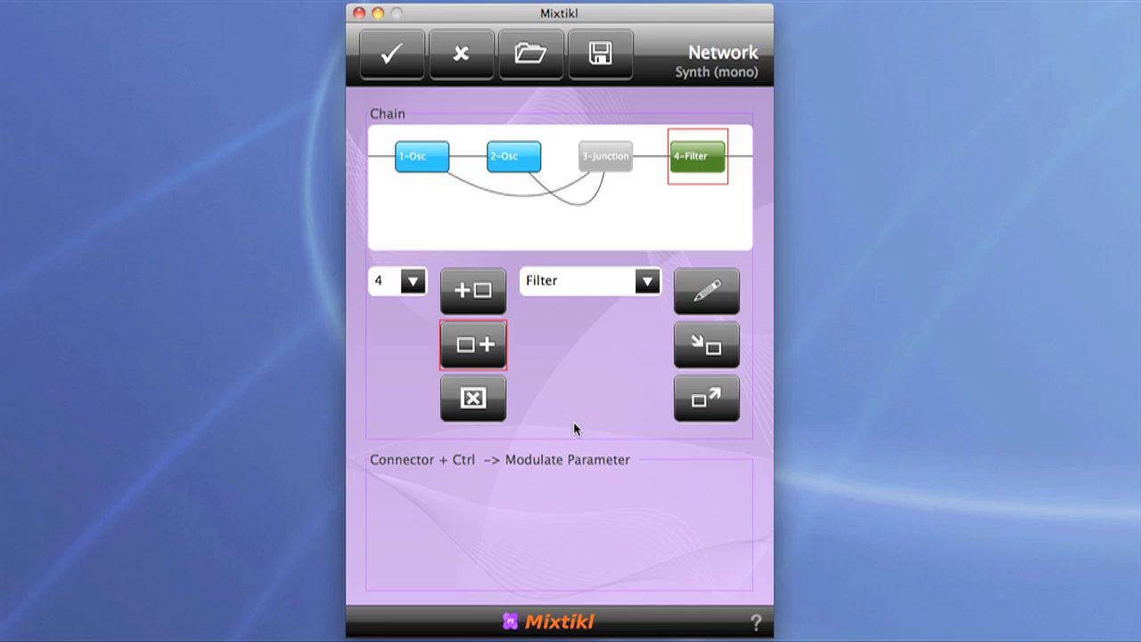
Delete the 4-Filter unit so the chain ends at 3-Junction
{"action": "double_click", "coordinate": [706, 153]}
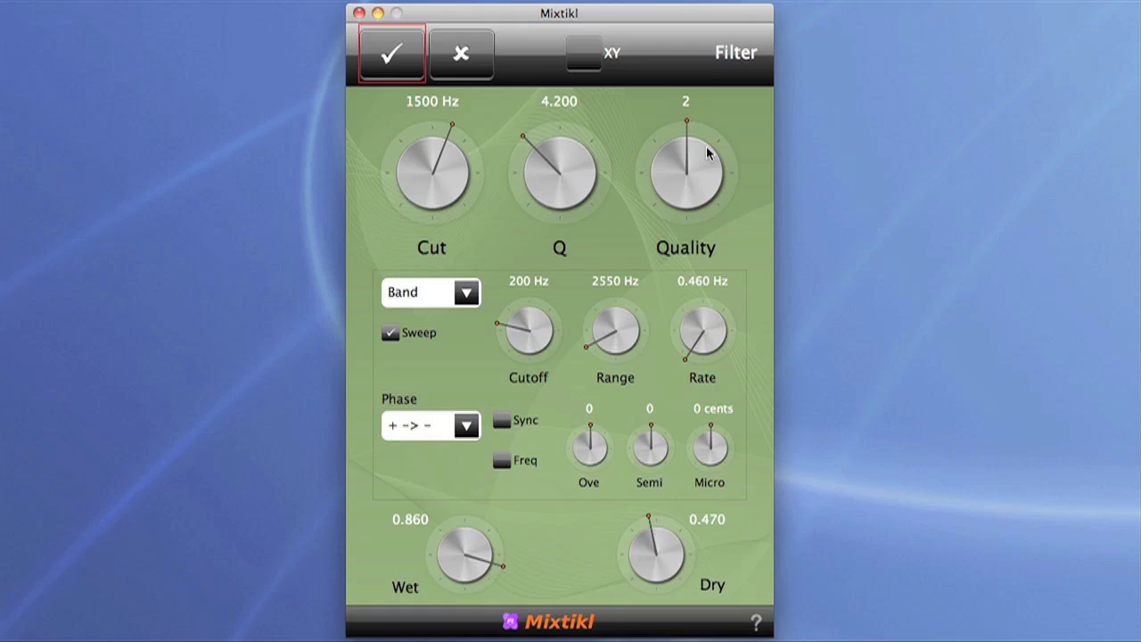
{"action": "left_click", "coordinate": [450, 67]}
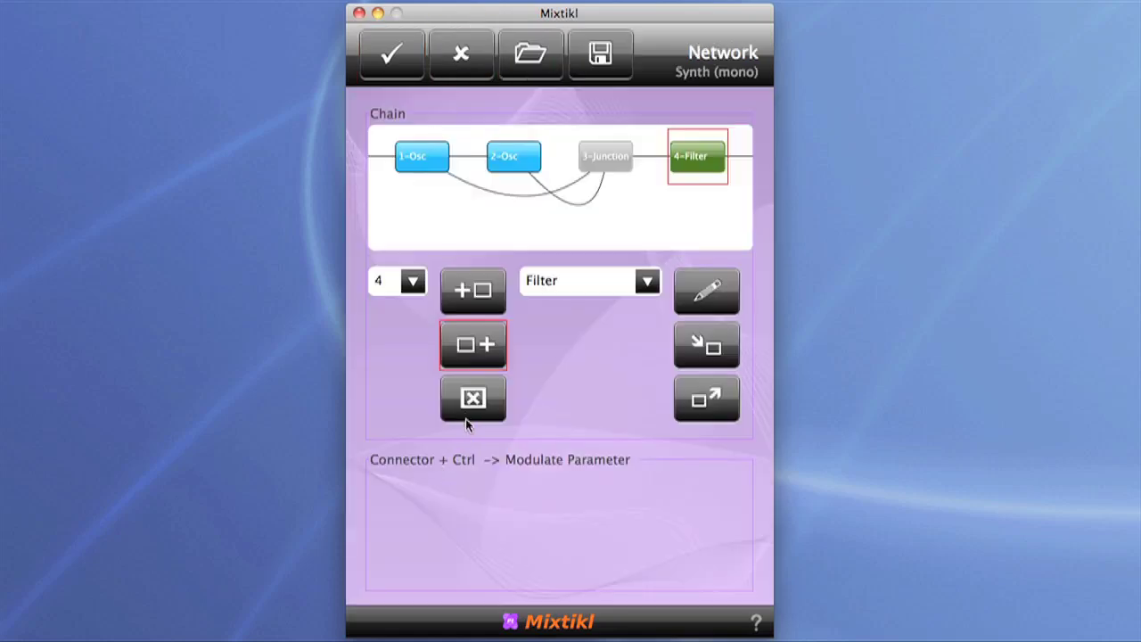
{"action": "left_click", "coordinate": [472, 399]}
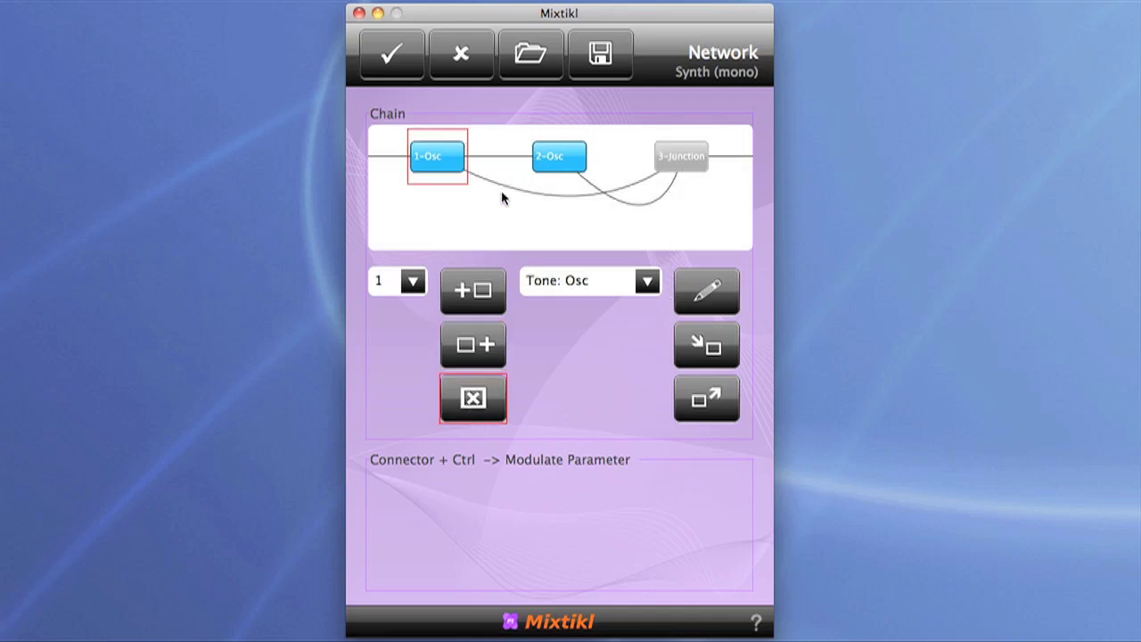
Switch 1-Osc's waveform to STS (Saw, Triangle, Square) and confirm
{"action": "double_click", "coordinate": [445, 160]}
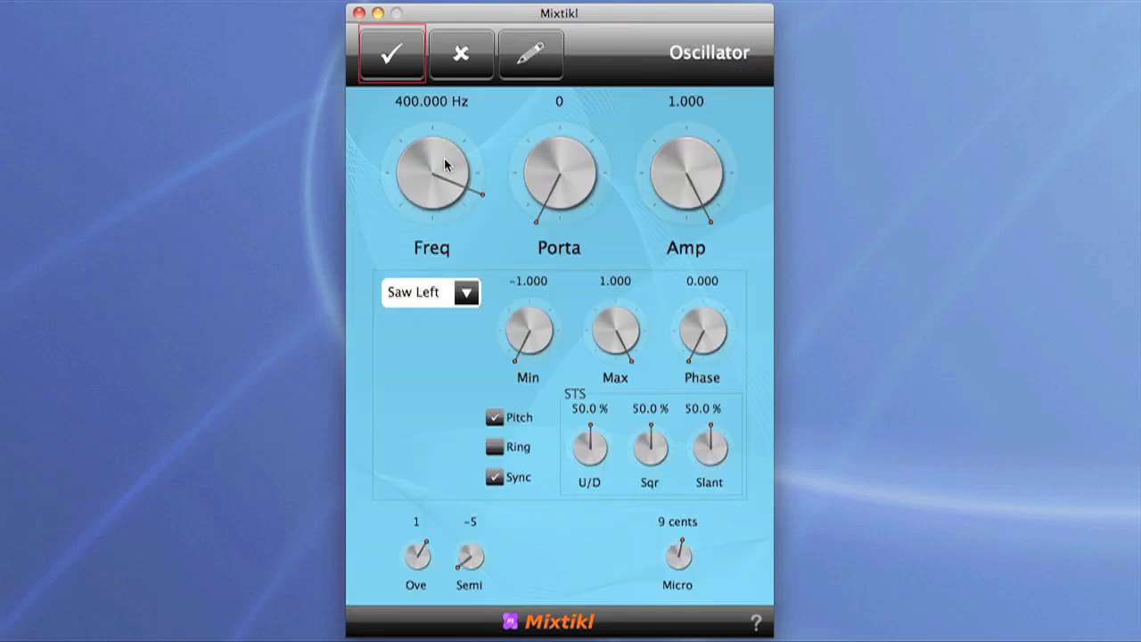
{"action": "left_click", "coordinate": [472, 301]}
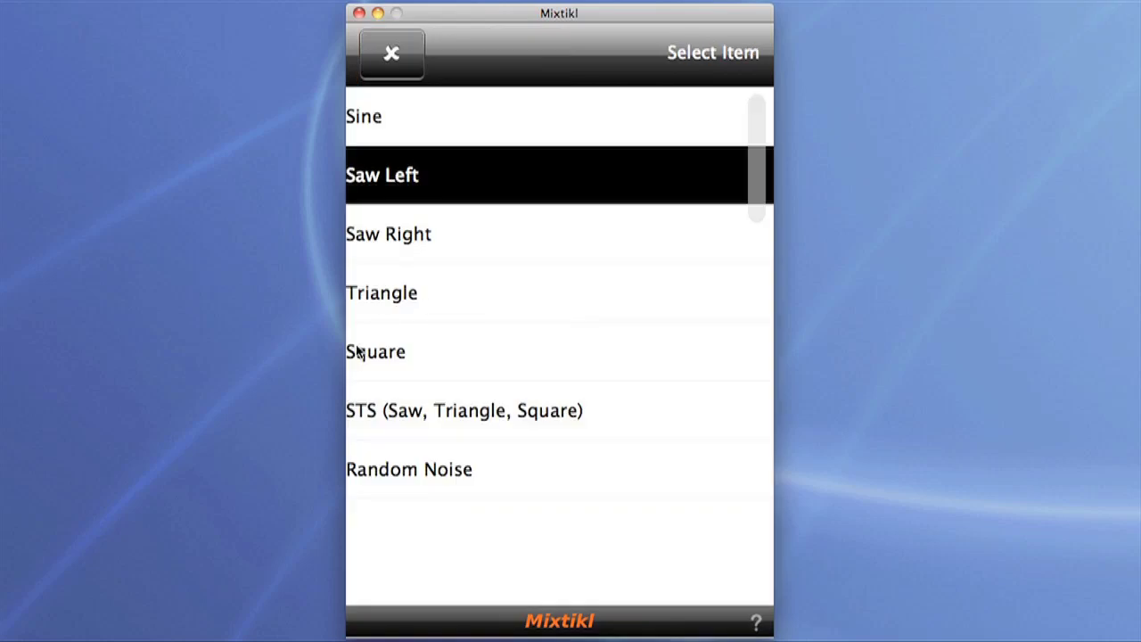
{"action": "left_click", "coordinate": [529, 419]}
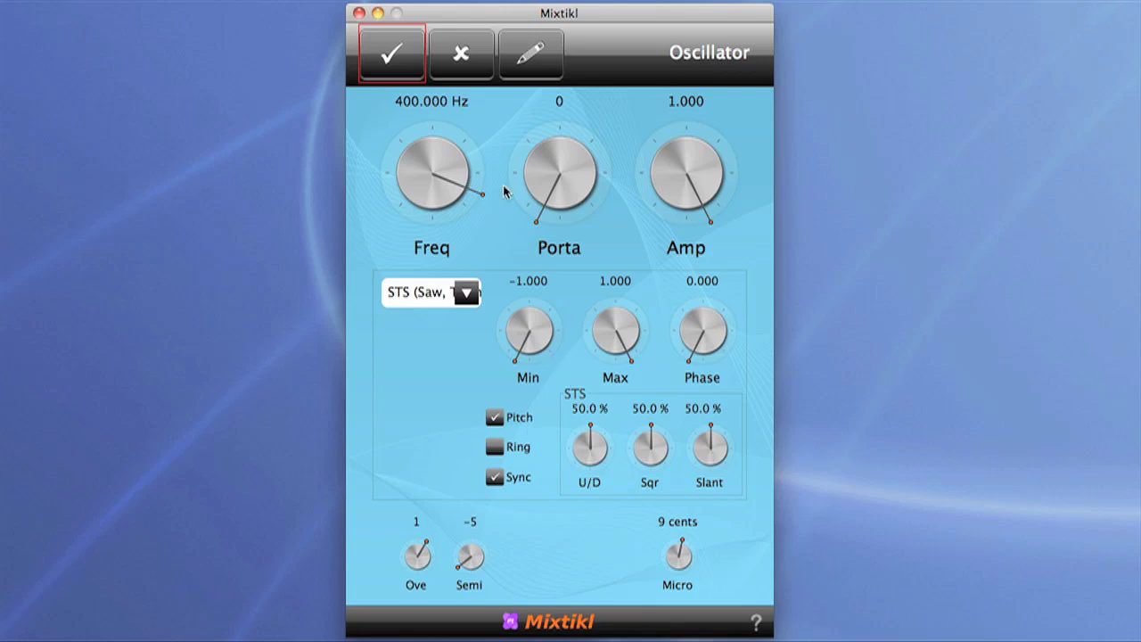
{"action": "left_click", "coordinate": [395, 77]}
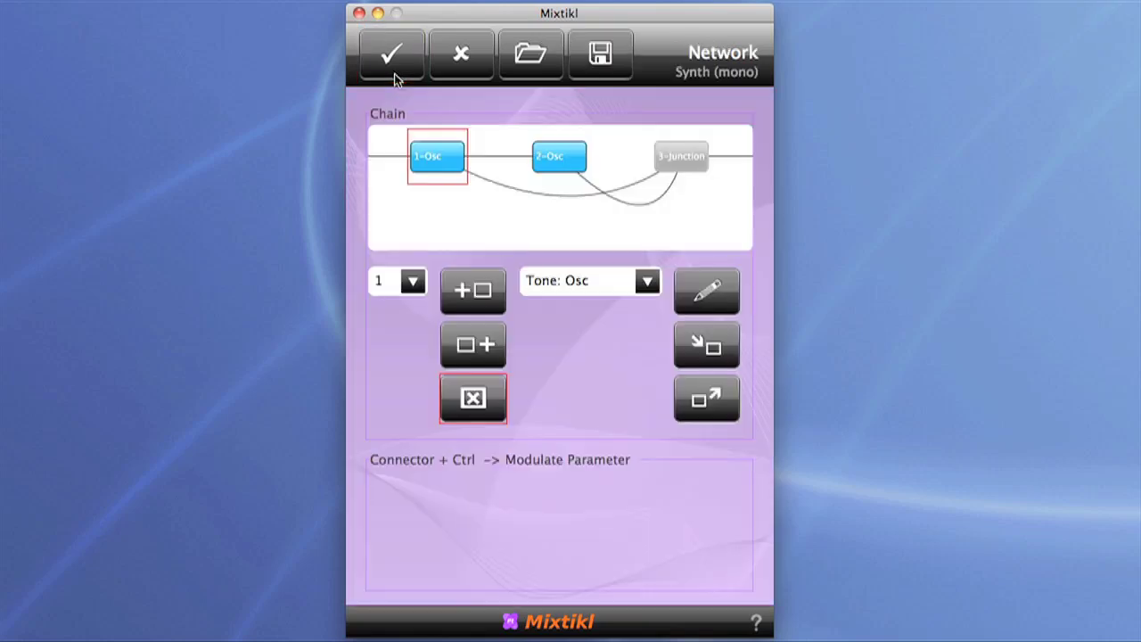
Give 2-Osc the STS waveform with U/D 49.0 % and Sqr 51.0 %, then confirm
{"action": "left_click", "coordinate": [562, 156]}
{"action": "double_click", "coordinate": [562, 156]}
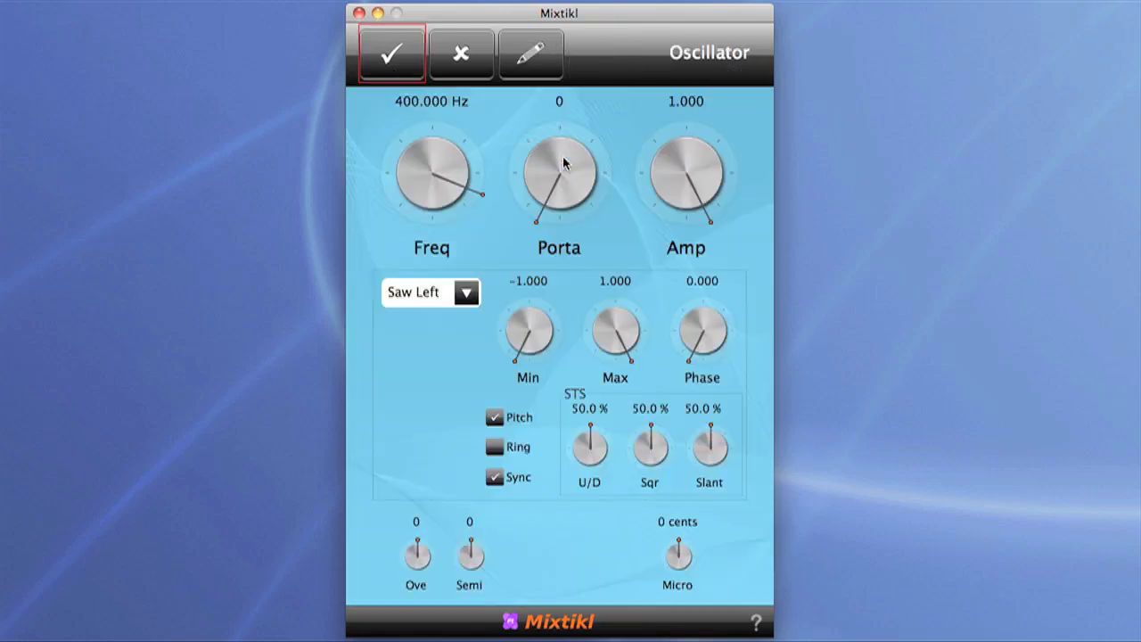
{"action": "left_click", "coordinate": [467, 292]}
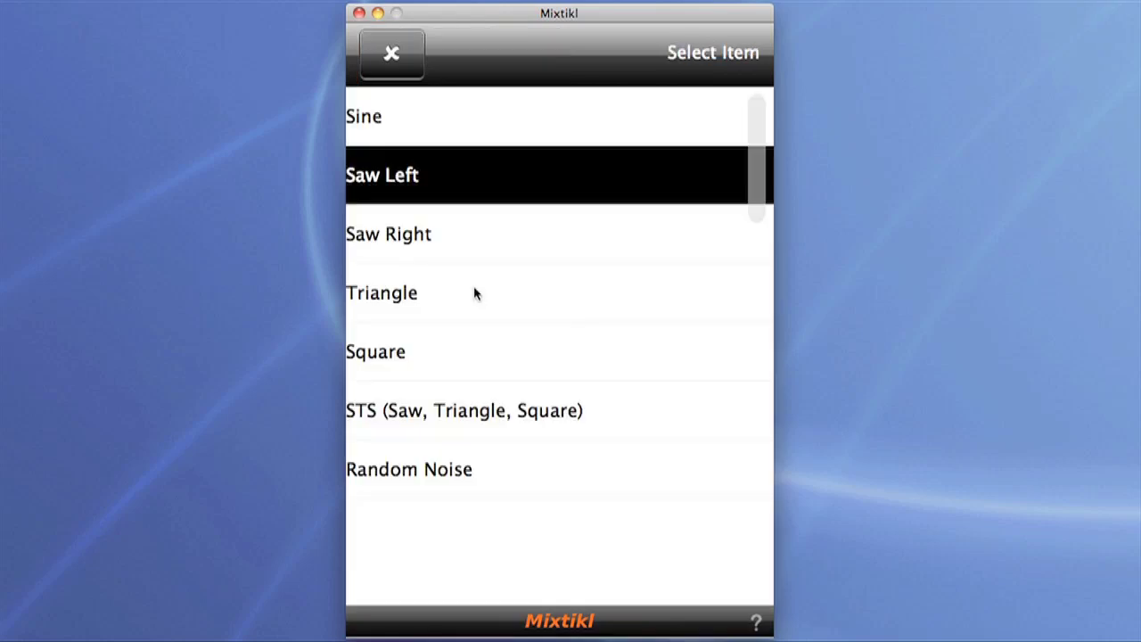
{"action": "left_click", "coordinate": [479, 412]}
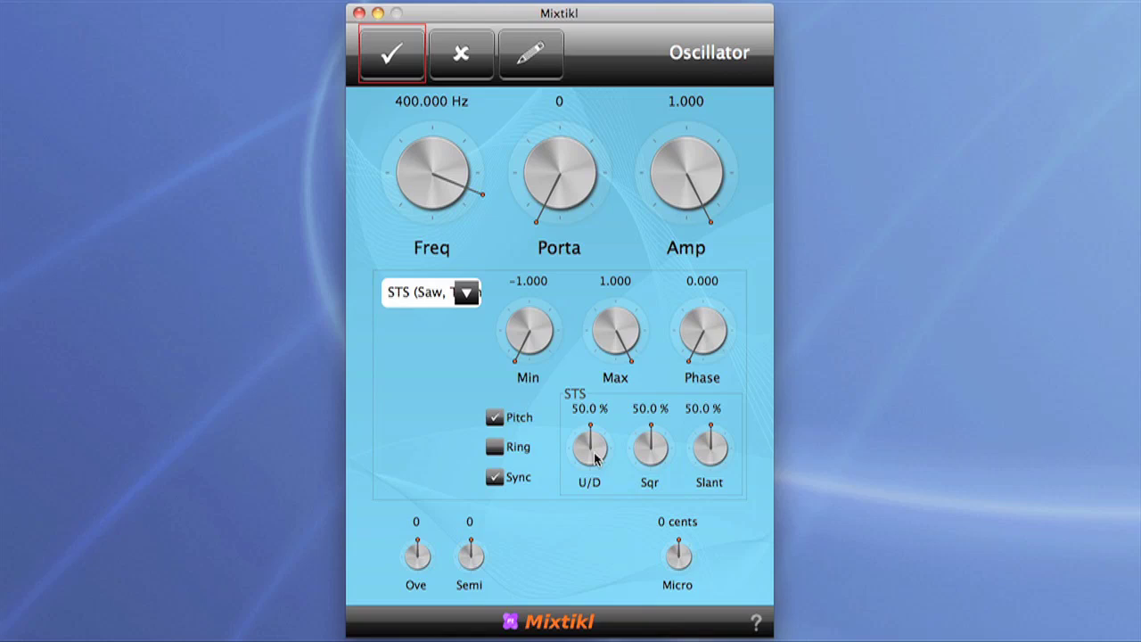
{"action": "left_click_drag", "start_coordinate": [595, 456], "coordinate": [642, 456]}
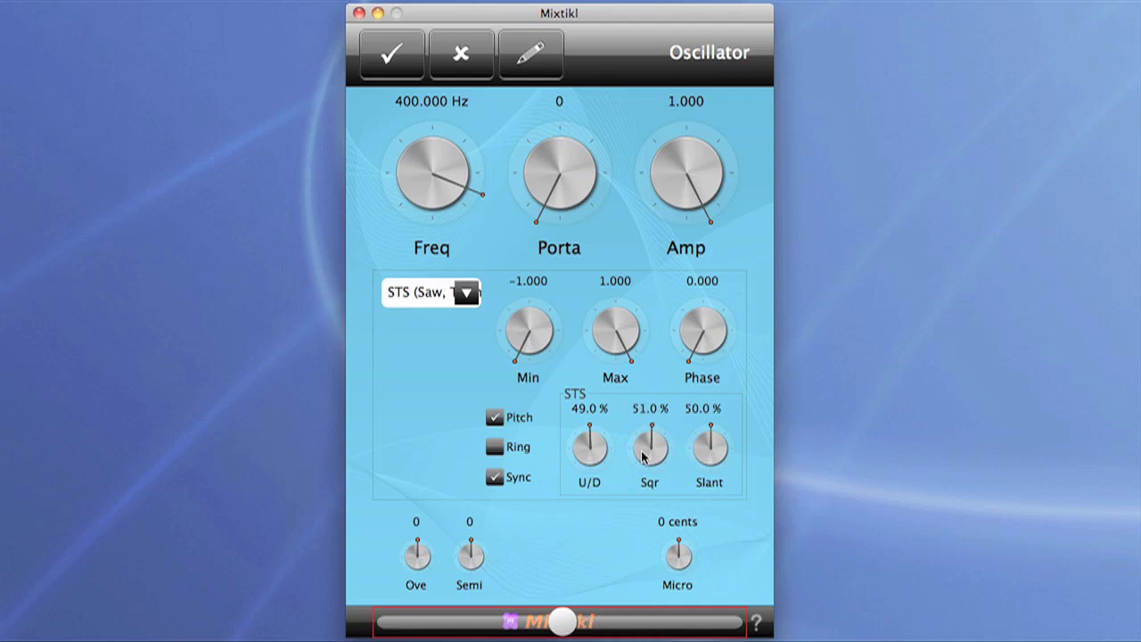
{"action": "left_click", "coordinate": [389, 73]}
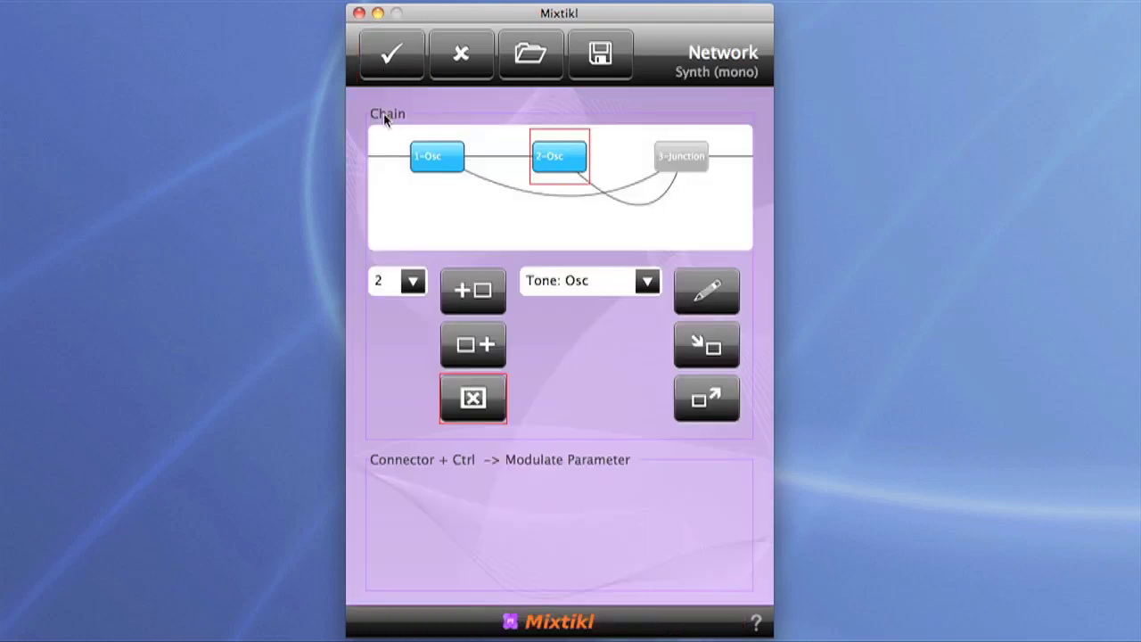
Insert a Ctrl-LFO node before 1-Osc and open the new 1-LFO's settings
{"action": "left_click", "coordinate": [443, 157]}
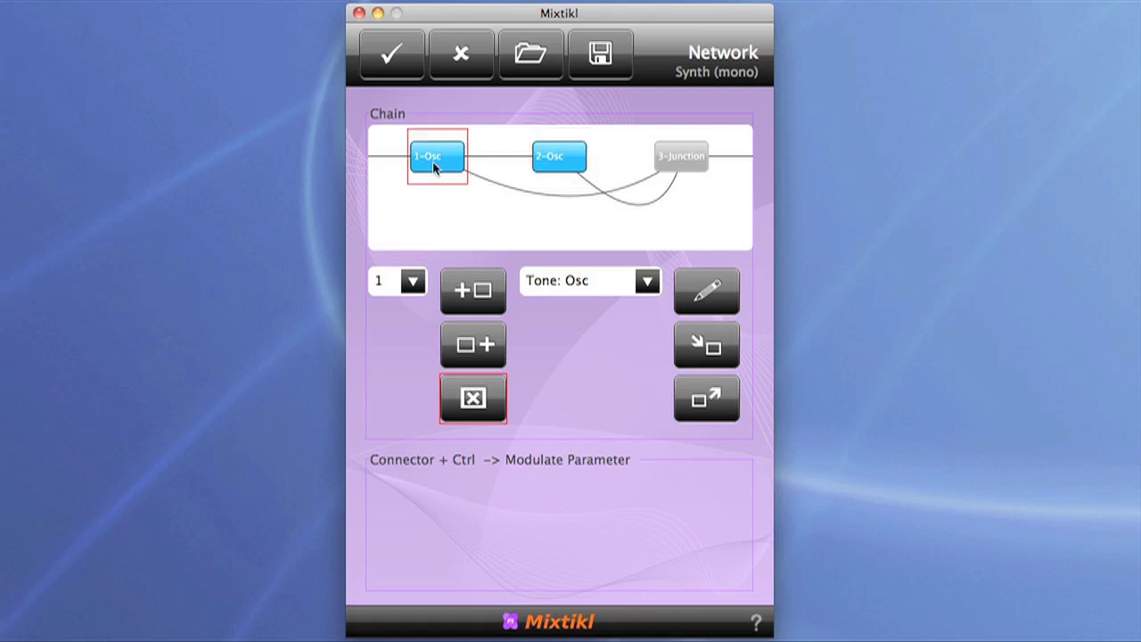
{"action": "left_click", "coordinate": [637, 285]}
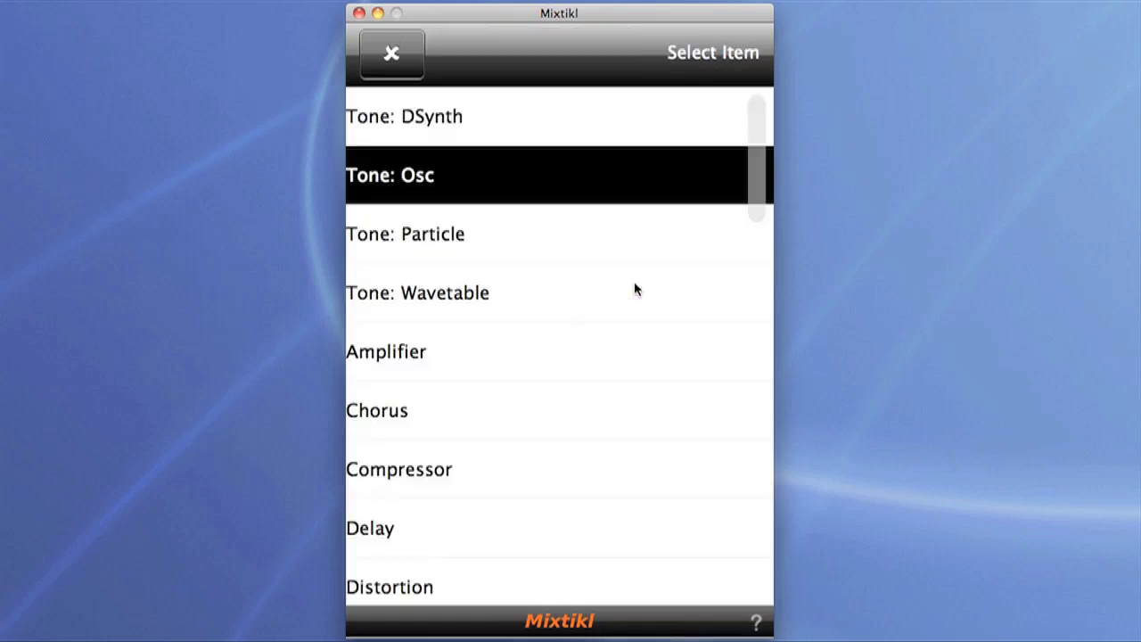
{"action": "scroll", "coordinate": [636, 289], "scroll_direction": "down", "scroll_amount": 10}
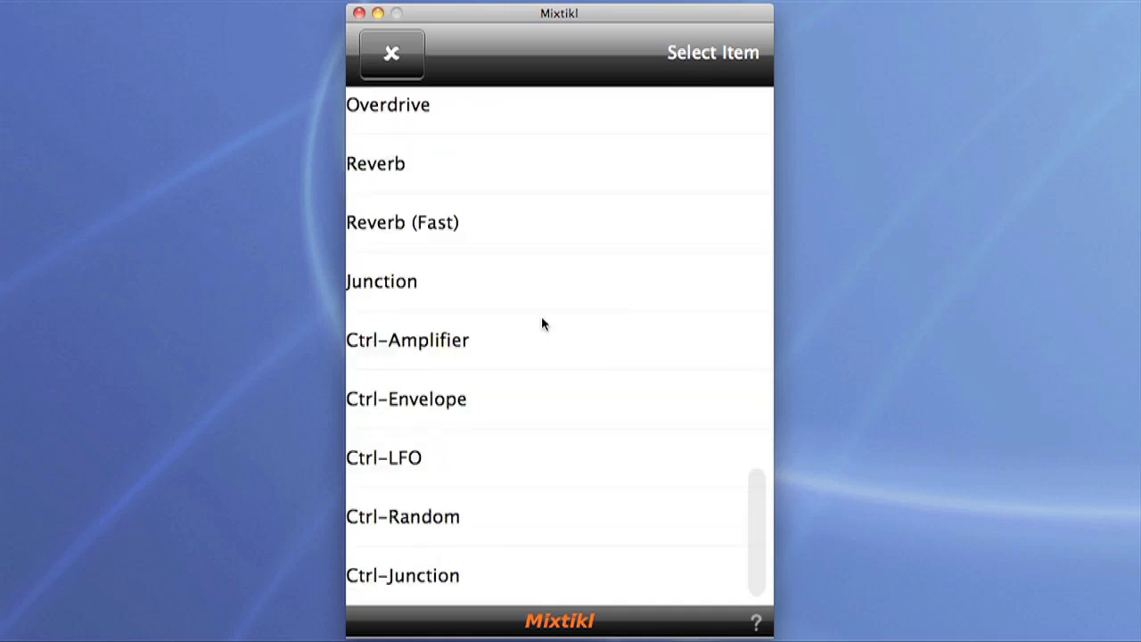
{"action": "left_click", "coordinate": [409, 457]}
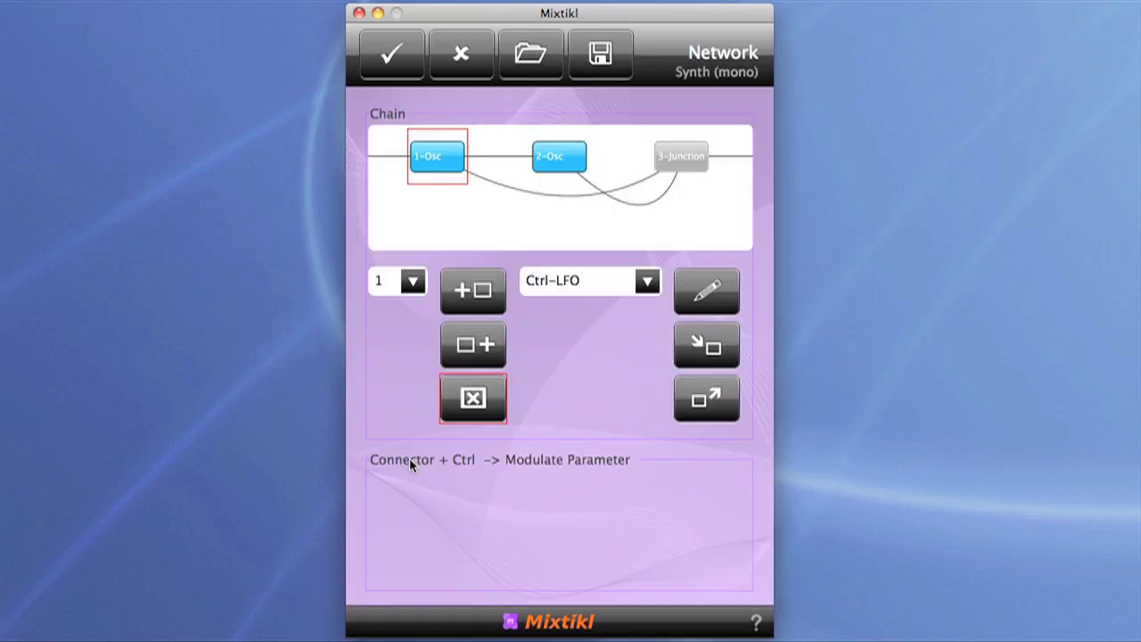
{"action": "left_click", "coordinate": [486, 301]}
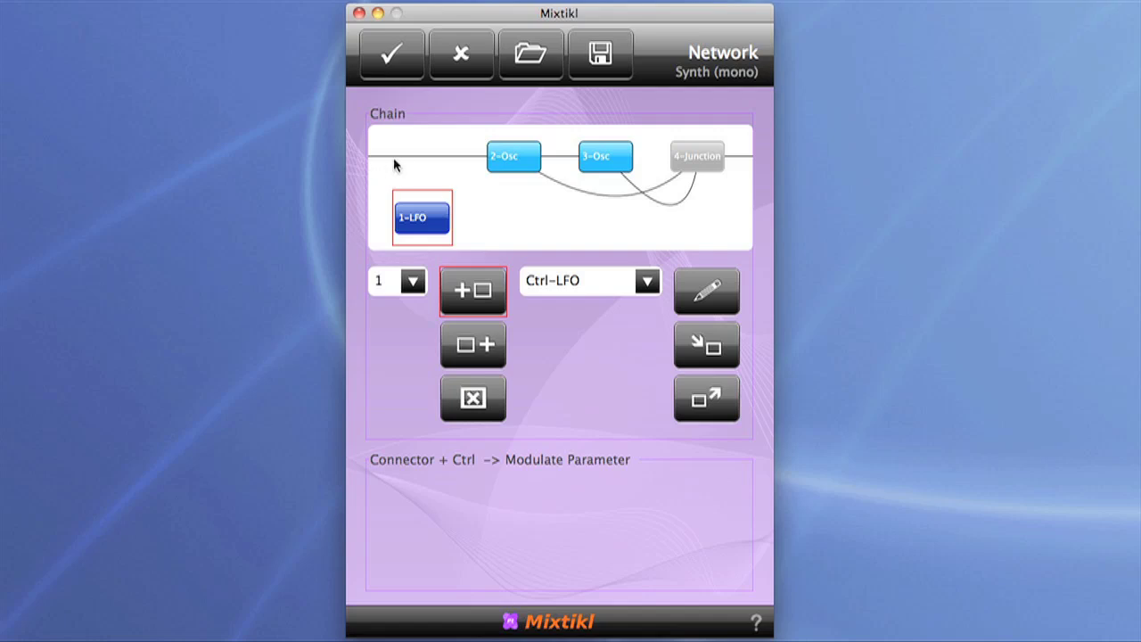
{"action": "double_click", "coordinate": [423, 218]}
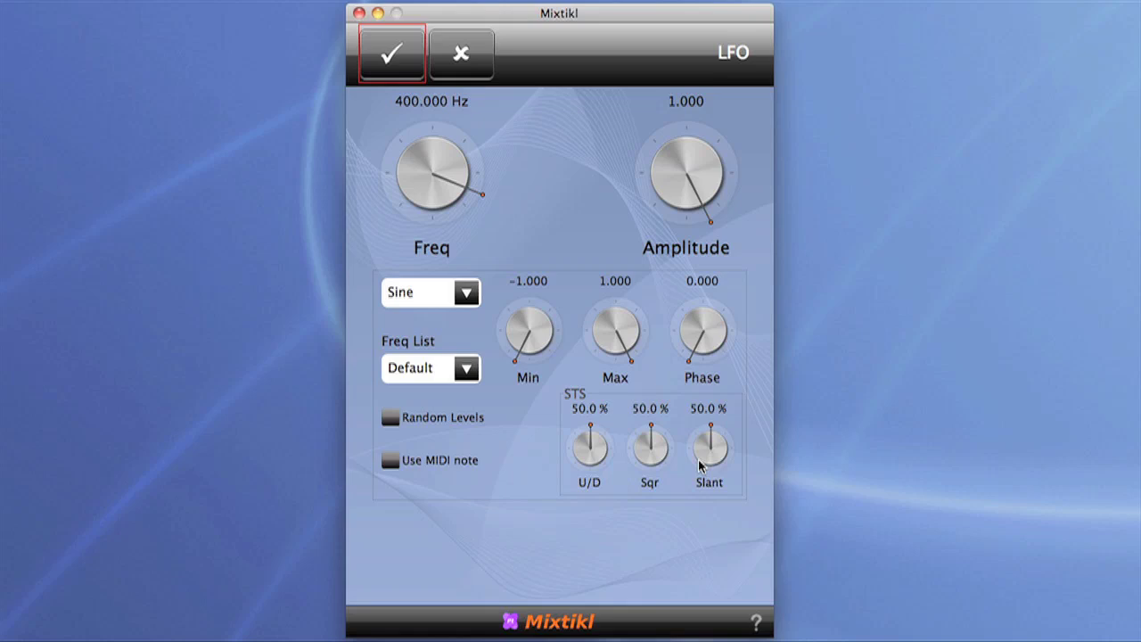
Set the LFO to a Triangle wave synced to Freq List BPM / 32, then confirm
{"action": "left_click", "coordinate": [465, 294]}
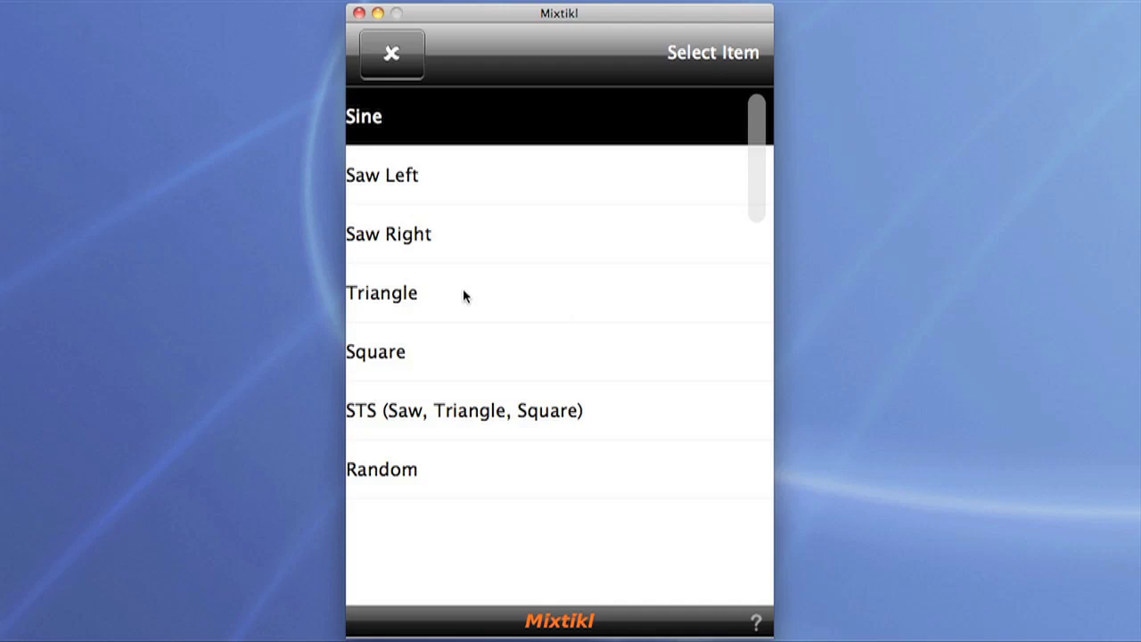
{"action": "left_click", "coordinate": [462, 294]}
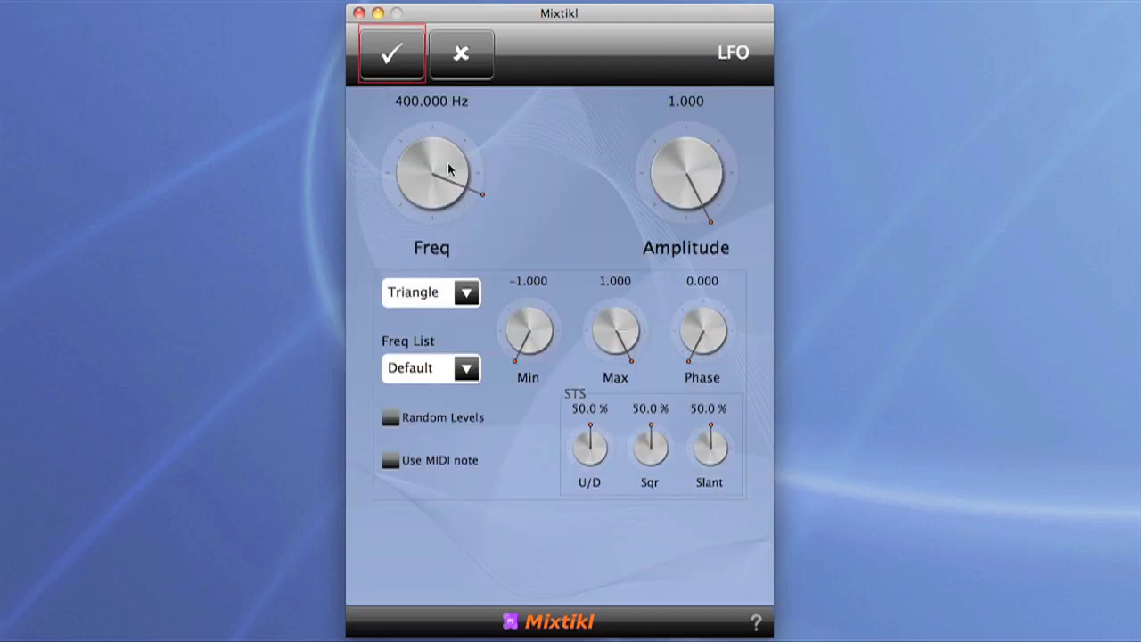
{"action": "left_click_drag", "start_coordinate": [437, 160], "coordinate": [389, 160]}
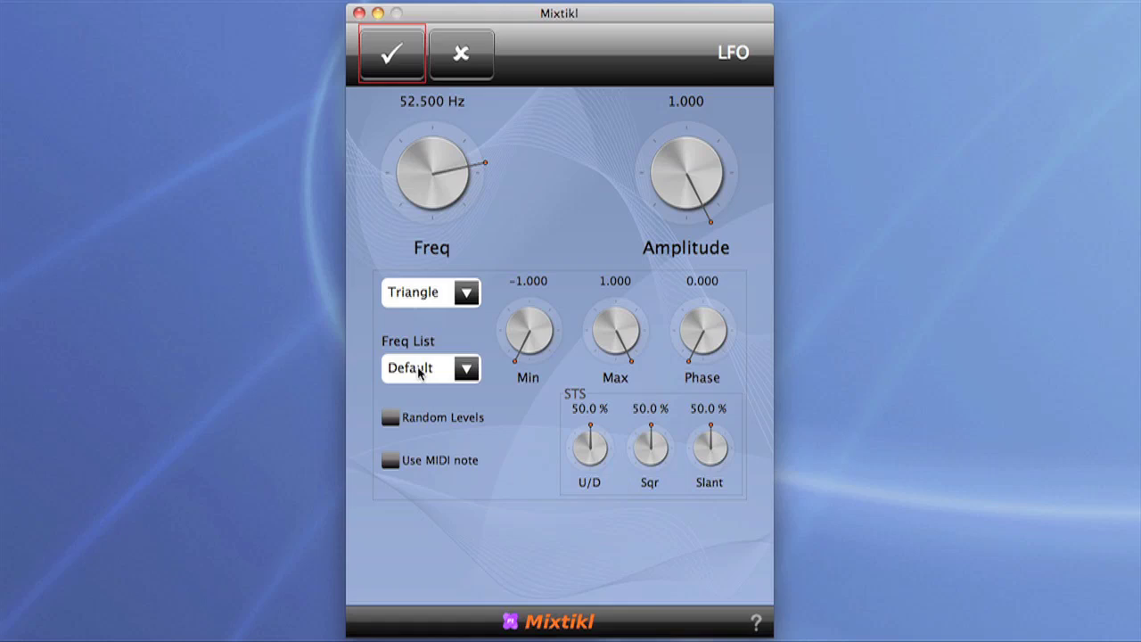
{"action": "left_click", "coordinate": [466, 376]}
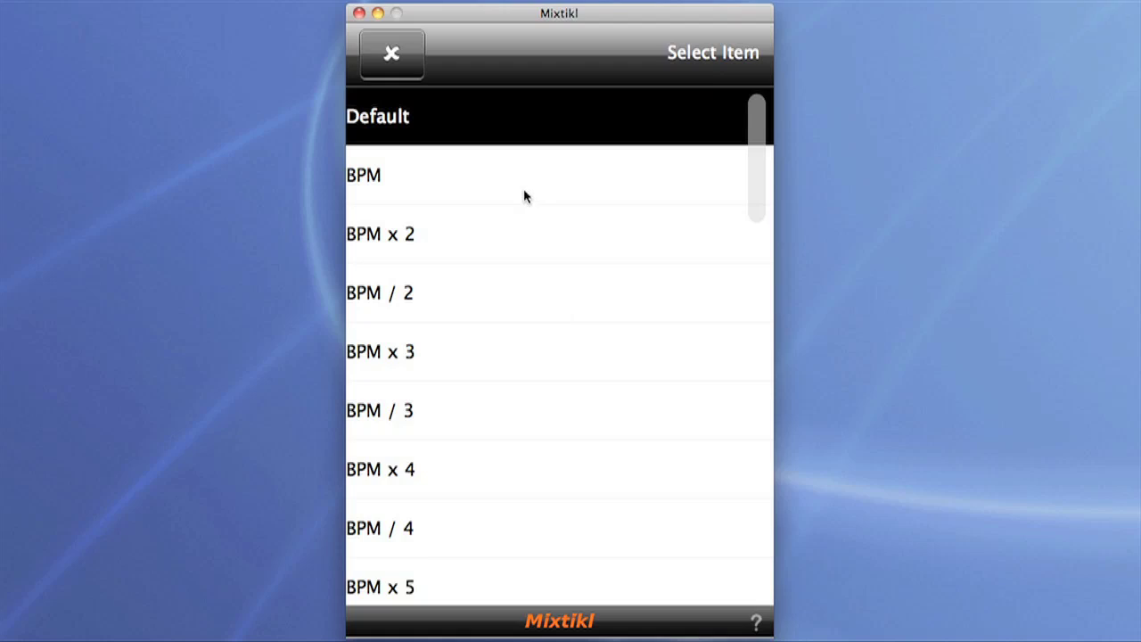
{"action": "scroll", "coordinate": [525, 197], "scroll_direction": "down", "scroll_amount": 10}
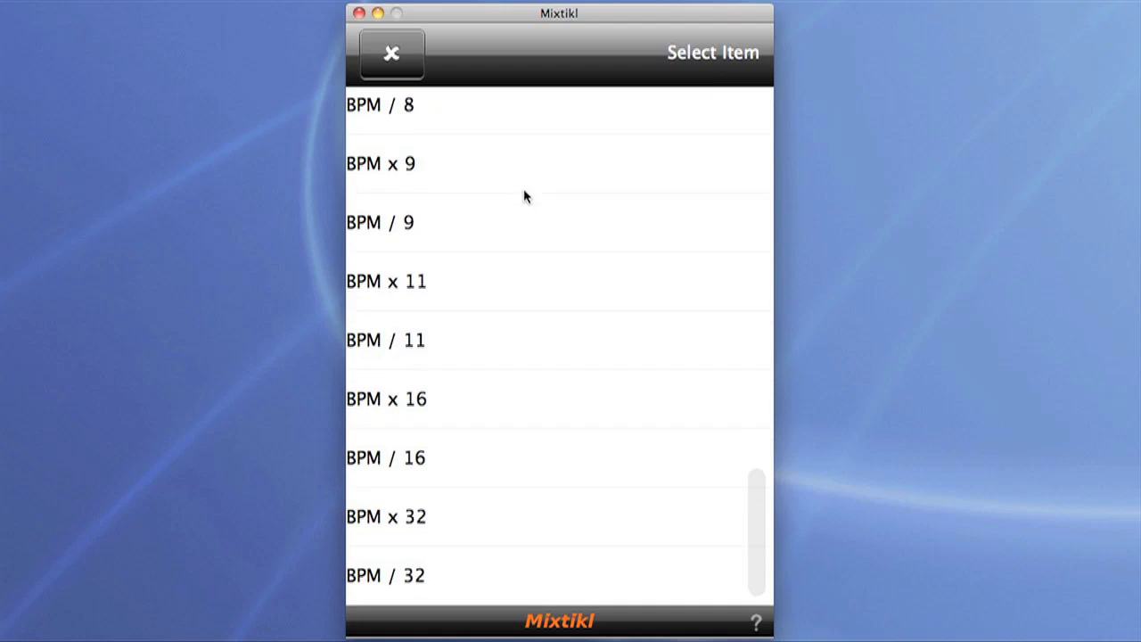
{"action": "left_click", "coordinate": [444, 576]}
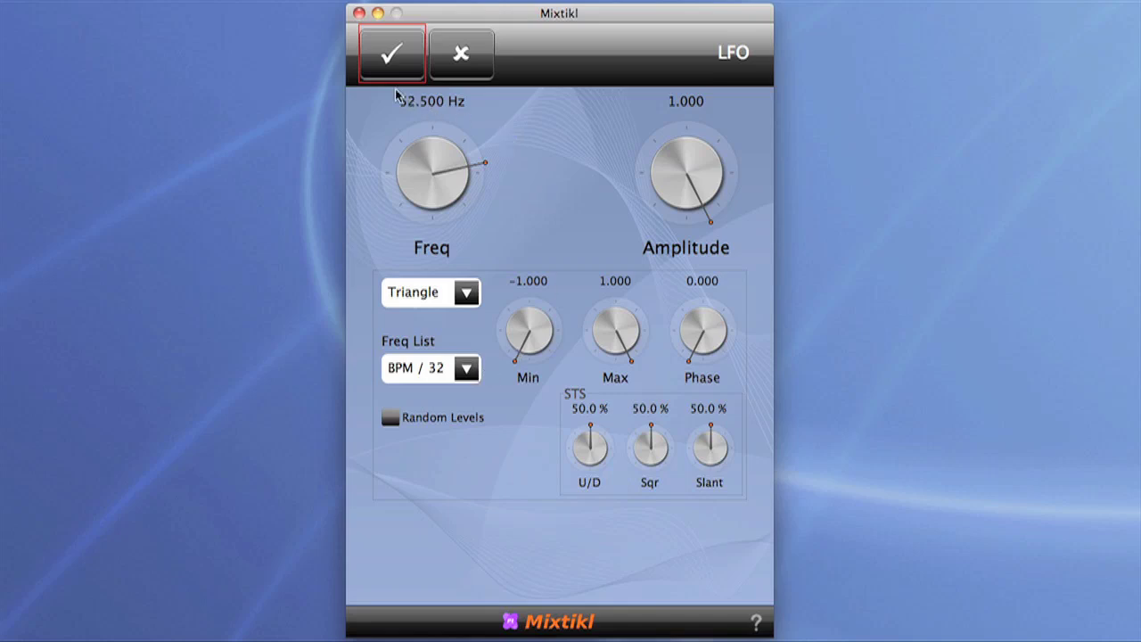
{"action": "left_click", "coordinate": [392, 55]}
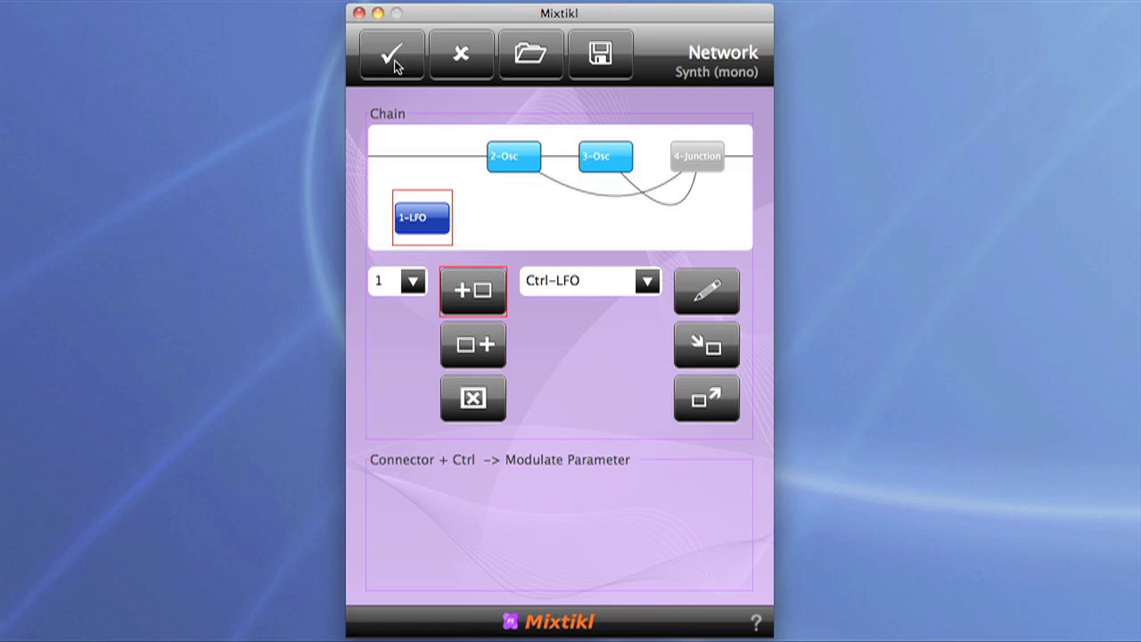
Connect the LFO to 2-Osc's Up/Down Ratio with a reduced modulation scale
{"action": "left_click", "coordinate": [517, 169]}
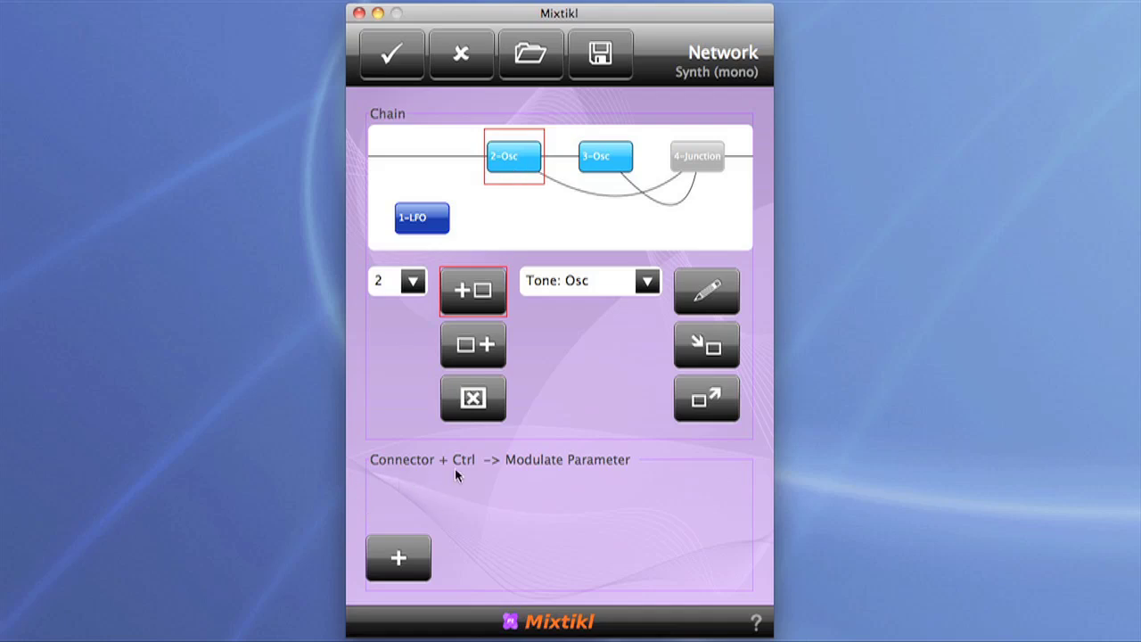
{"action": "left_click", "coordinate": [399, 570]}
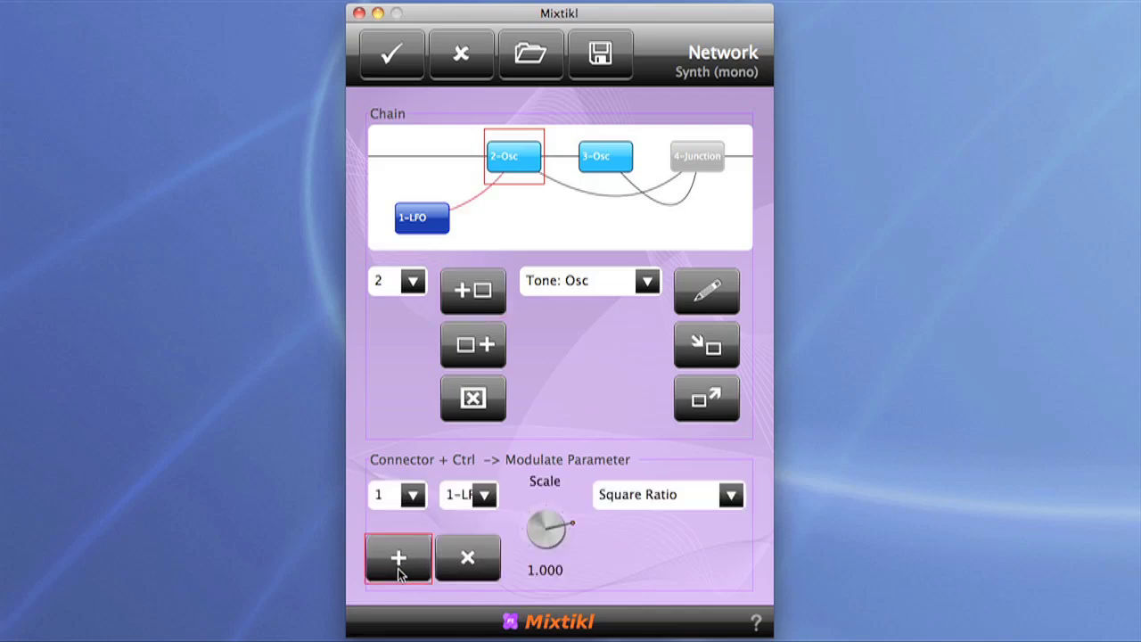
{"action": "left_click", "coordinate": [729, 496]}
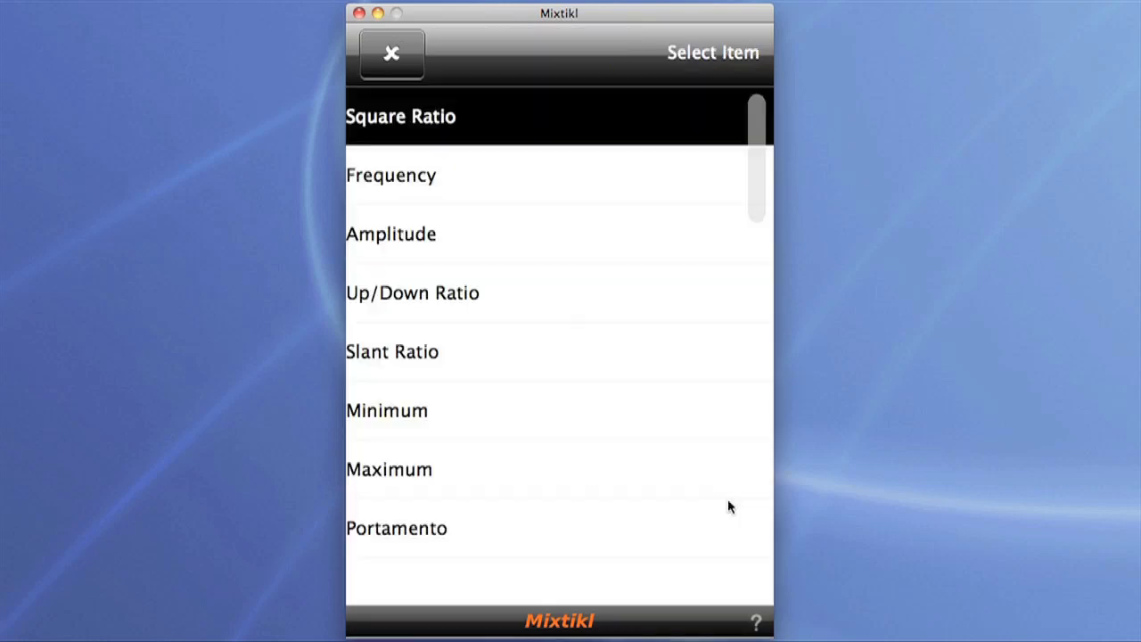
{"action": "left_click", "coordinate": [469, 294]}
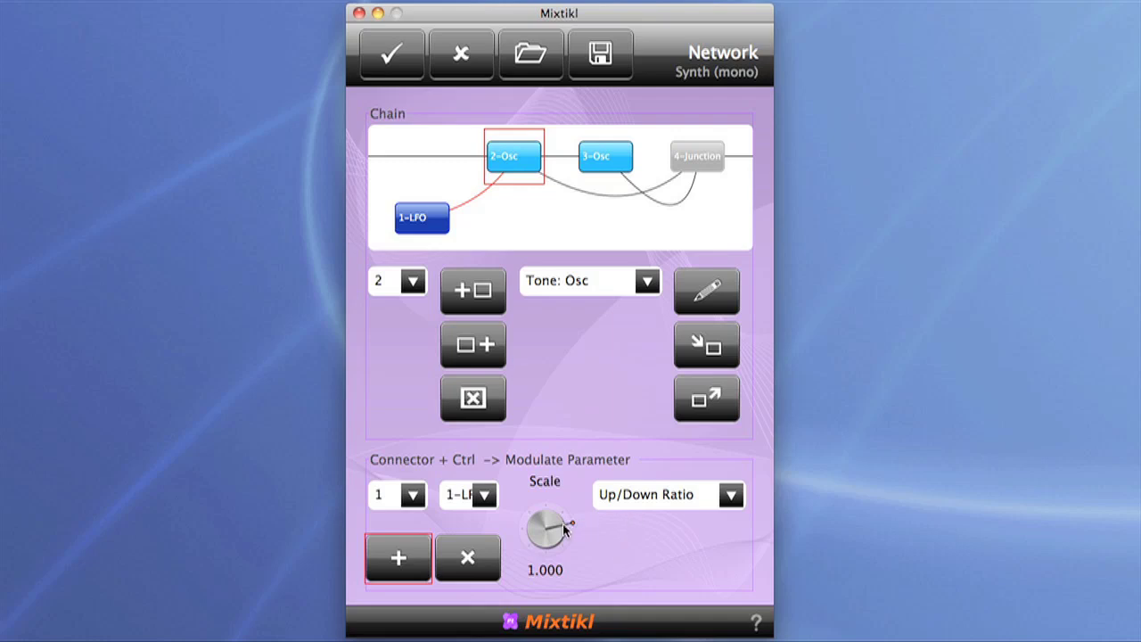
{"action": "left_click_drag", "start_coordinate": [548, 530], "coordinate": [498, 515]}
{"action": "left_click_drag", "start_coordinate": [543, 534], "coordinate": [526, 535]}
Add a second LFO connection to 2-Osc modulating Square Ratio at scale 0.372
{"action": "left_click", "coordinate": [406, 558]}
{"action": "left_click", "coordinate": [729, 497]}
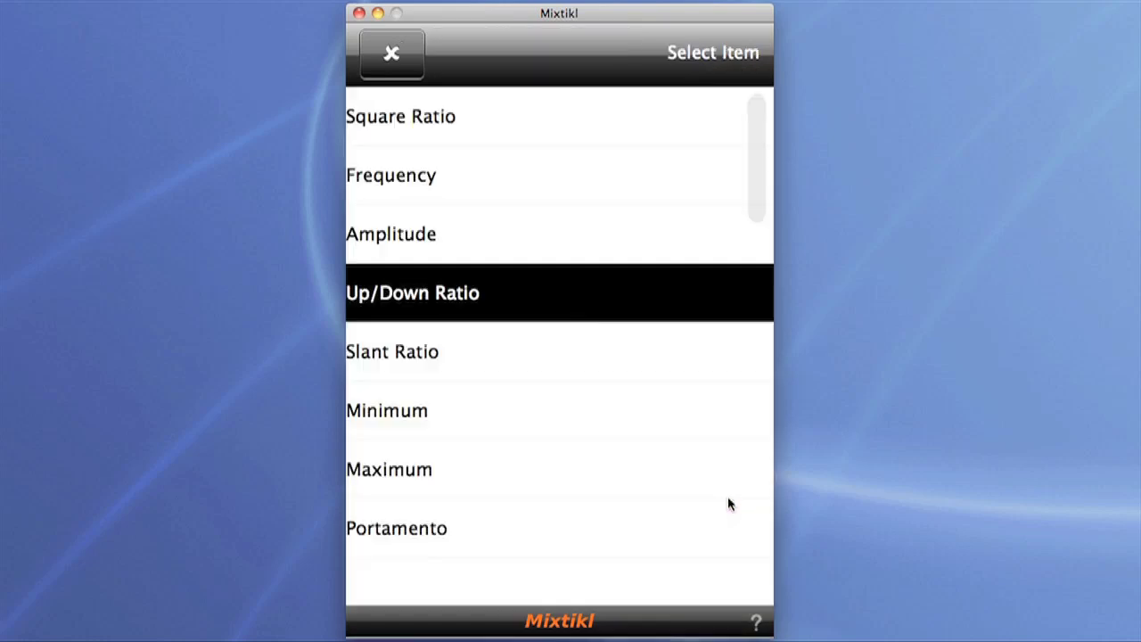
{"action": "left_click", "coordinate": [456, 134]}
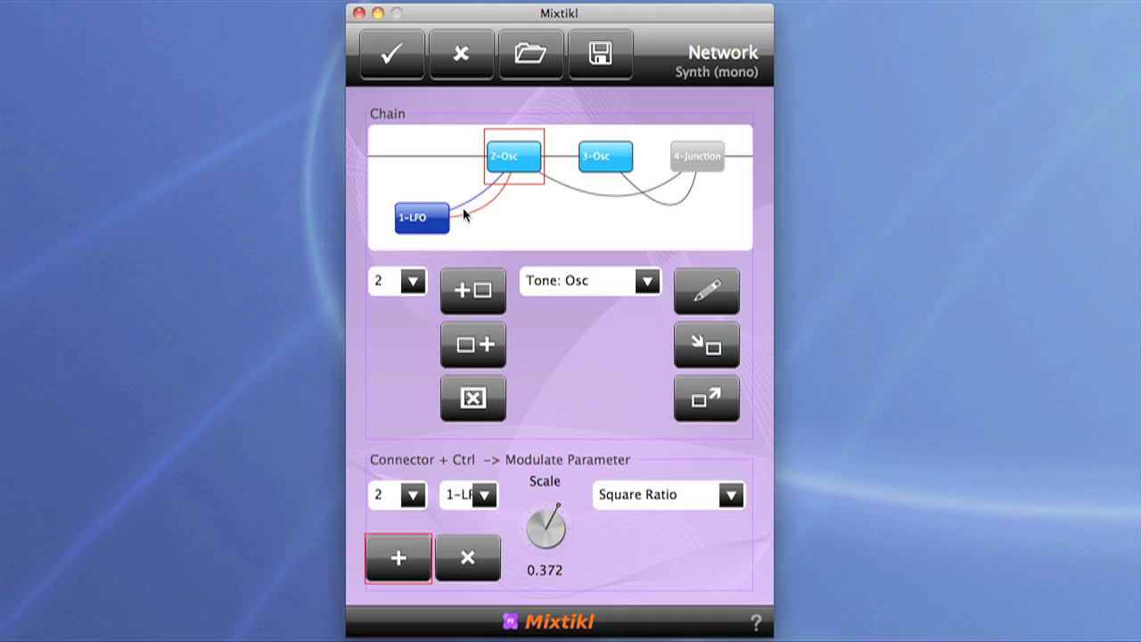
Connect the LFO to 3-Osc with a modulation scale of about -0.266
{"action": "left_click", "coordinate": [615, 156]}
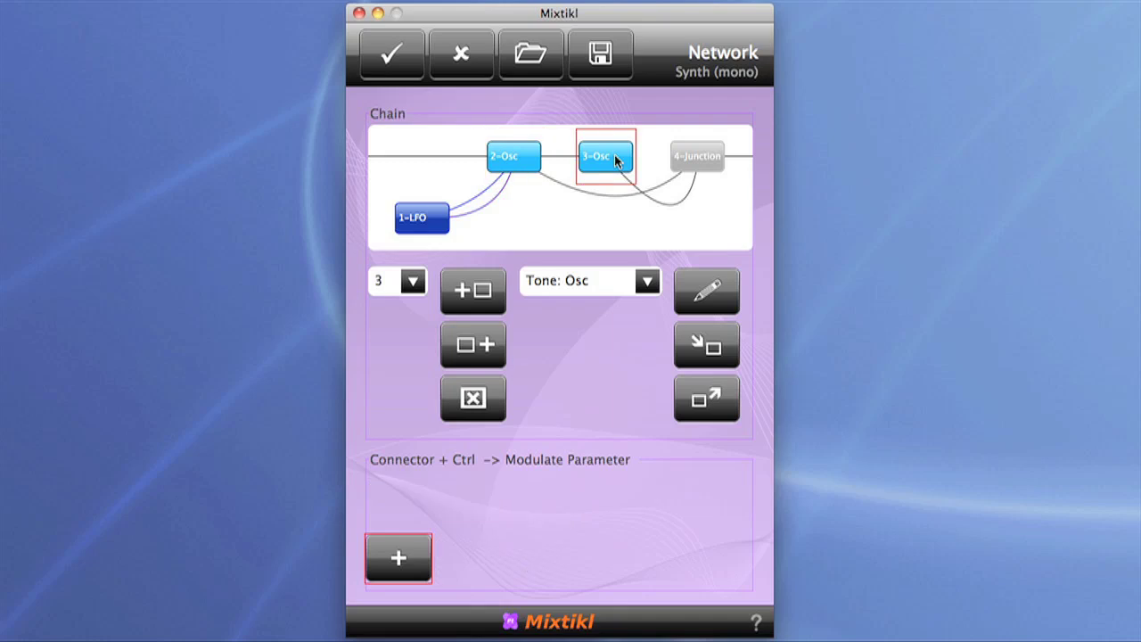
{"action": "left_click", "coordinate": [400, 560]}
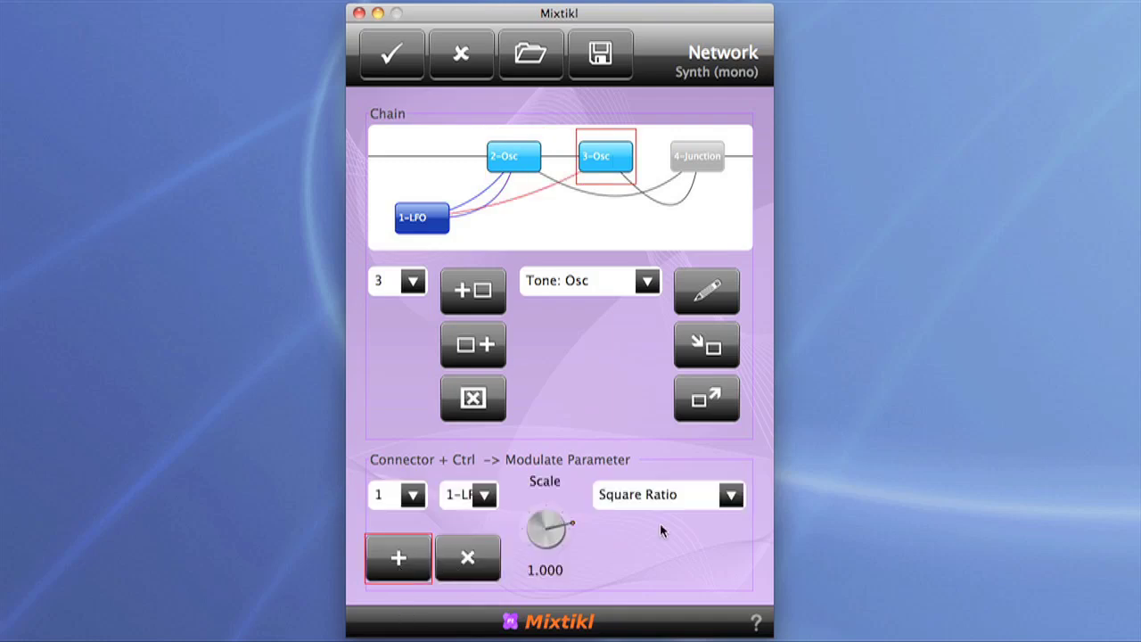
{"action": "left_click_drag", "start_coordinate": [547, 530], "coordinate": [428, 525]}
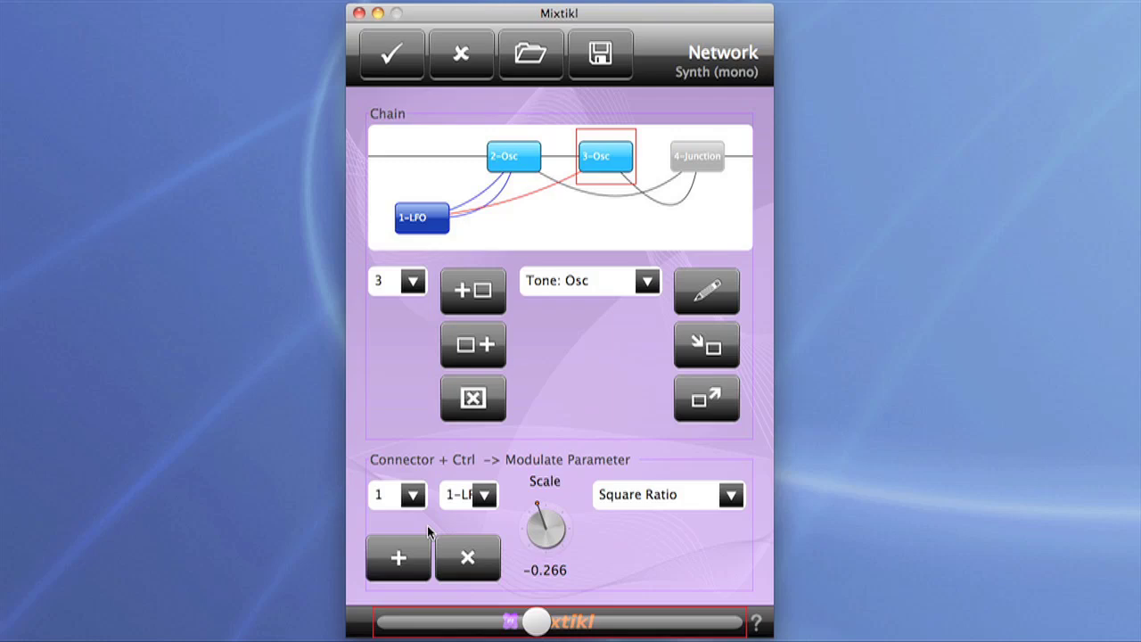
{"action": "left_click_drag", "start_coordinate": [427, 525], "coordinate": [427, 525]}
Add a second 3-Osc connection modulating Up/Down Ratio at scale about 0.25
{"action": "left_click", "coordinate": [412, 559]}
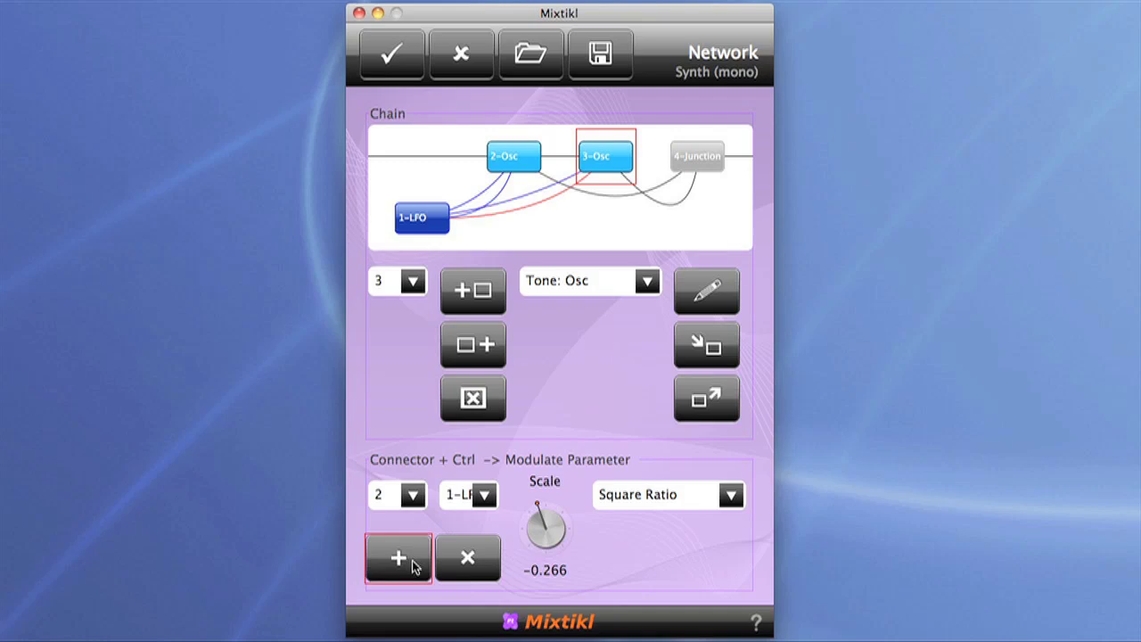
{"action": "left_click", "coordinate": [731, 496]}
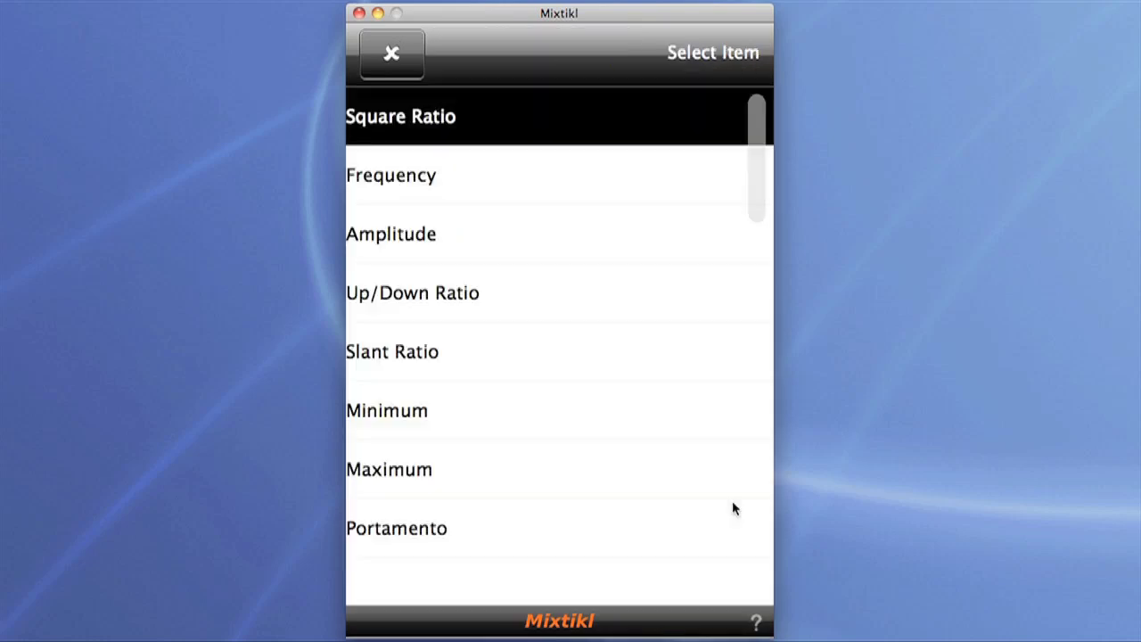
{"action": "left_click", "coordinate": [495, 288]}
{"action": "left_click_drag", "start_coordinate": [546, 532], "coordinate": [596, 525]}
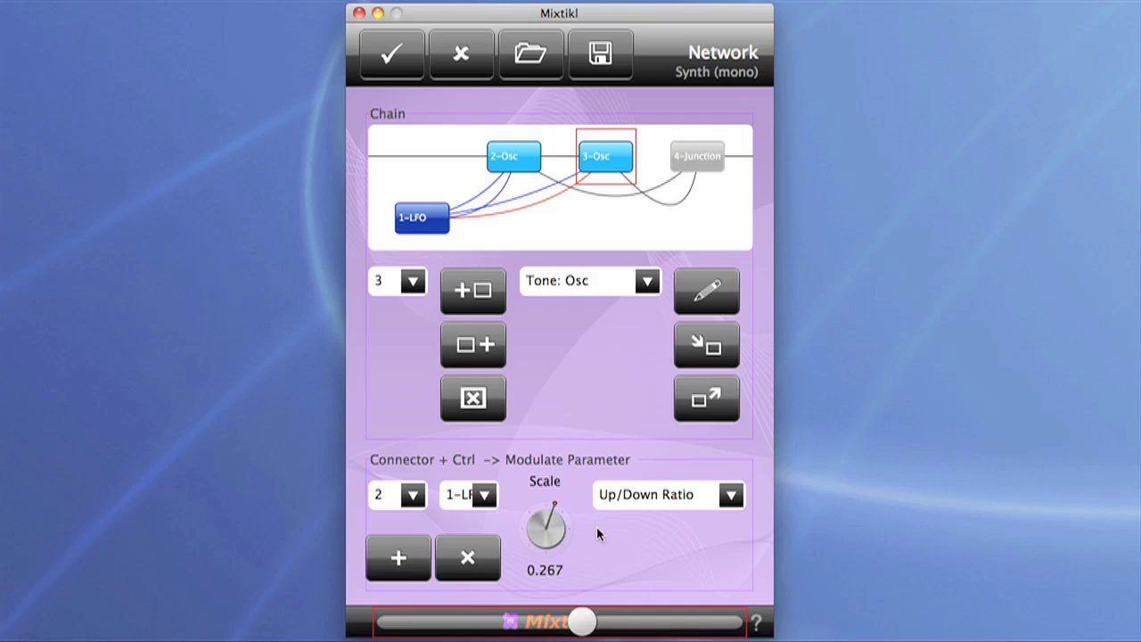
Set connector 1's Square Ratio modulation scale to -0.380
{"action": "left_click", "coordinate": [410, 495]}
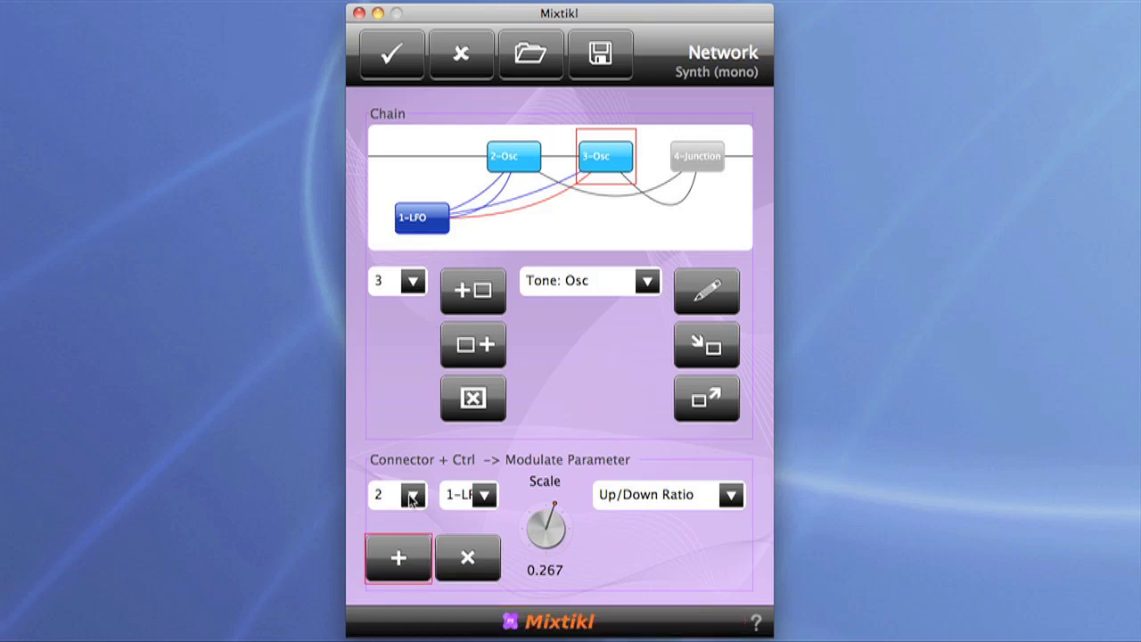
{"action": "left_click", "coordinate": [415, 117]}
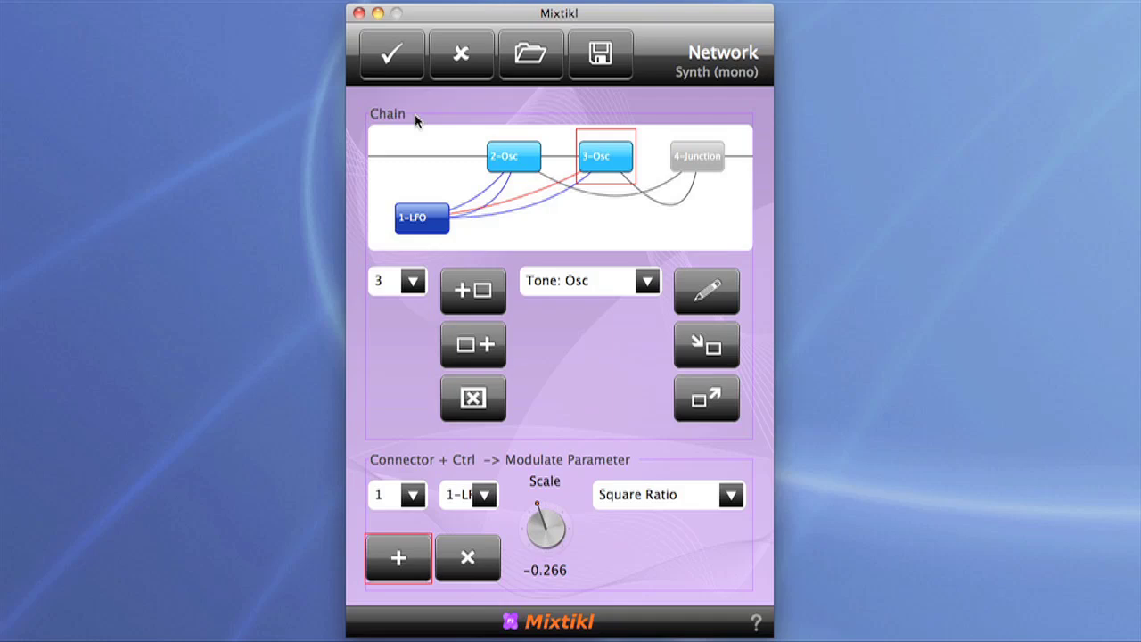
{"action": "left_click_drag", "start_coordinate": [545, 527], "coordinate": [534, 529]}
Exit the Network and Synth pages and open the ambient cell's Cell FX page
{"action": "left_click", "coordinate": [393, 57]}
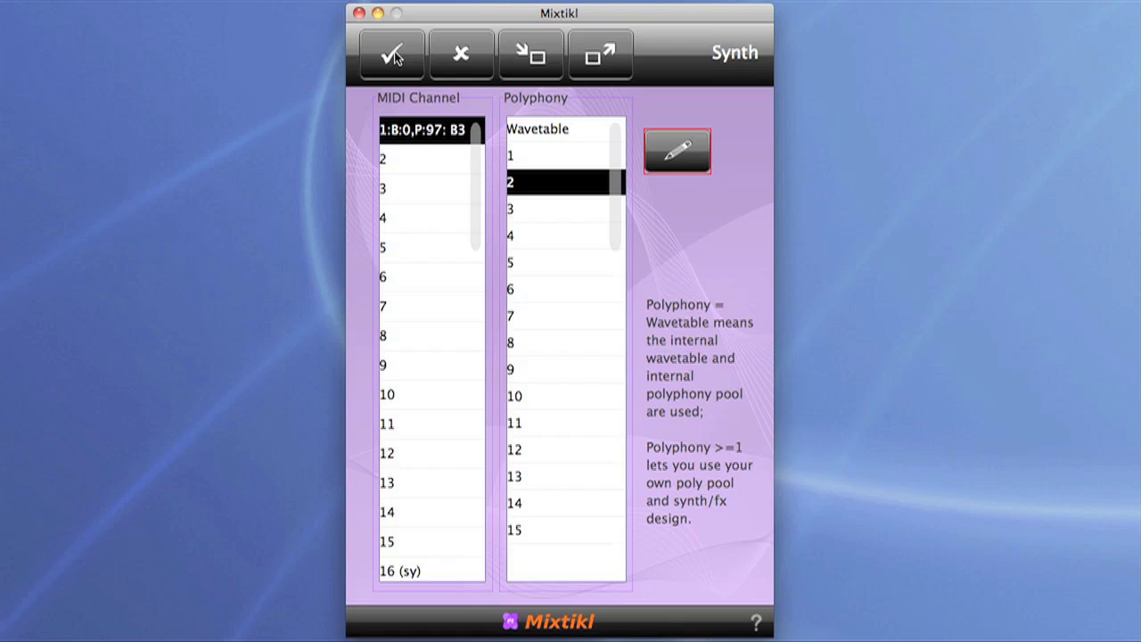
{"action": "left_click", "coordinate": [393, 57]}
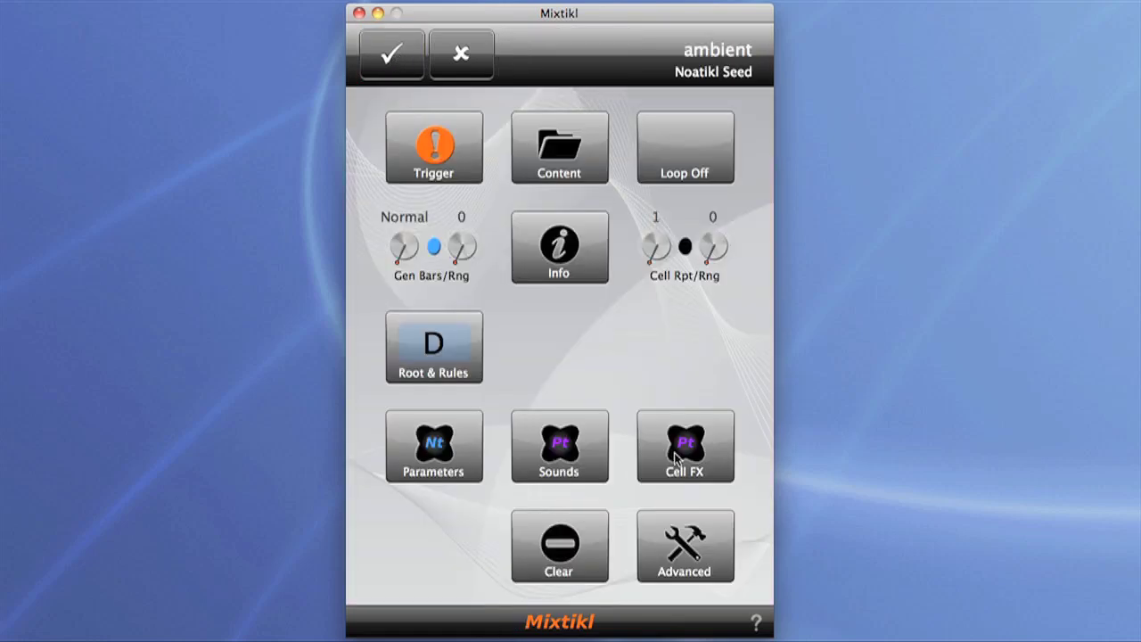
{"action": "left_click", "coordinate": [675, 458]}
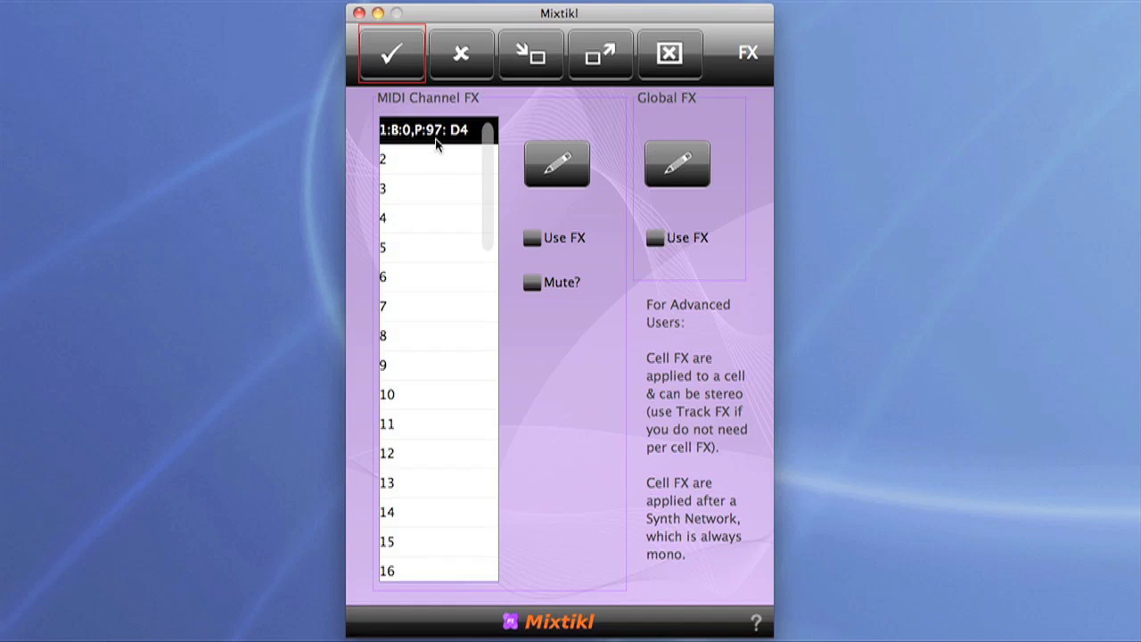
Enable Use FX and add a Chorus unit to the cell effect chain
{"action": "left_click", "coordinate": [532, 238]}
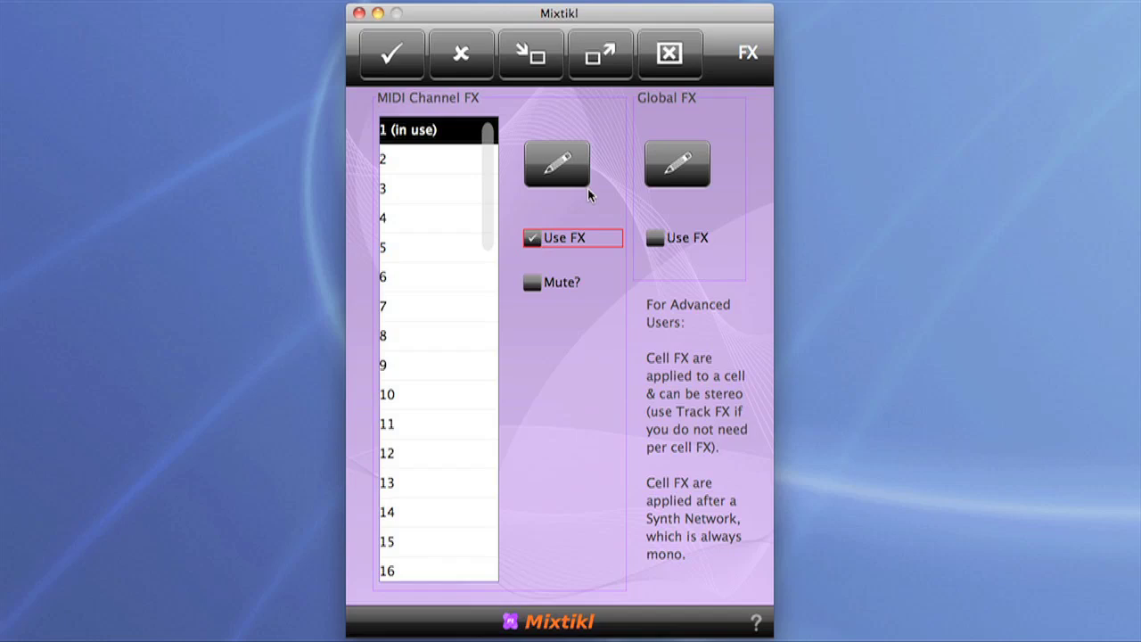
{"action": "left_click", "coordinate": [571, 159]}
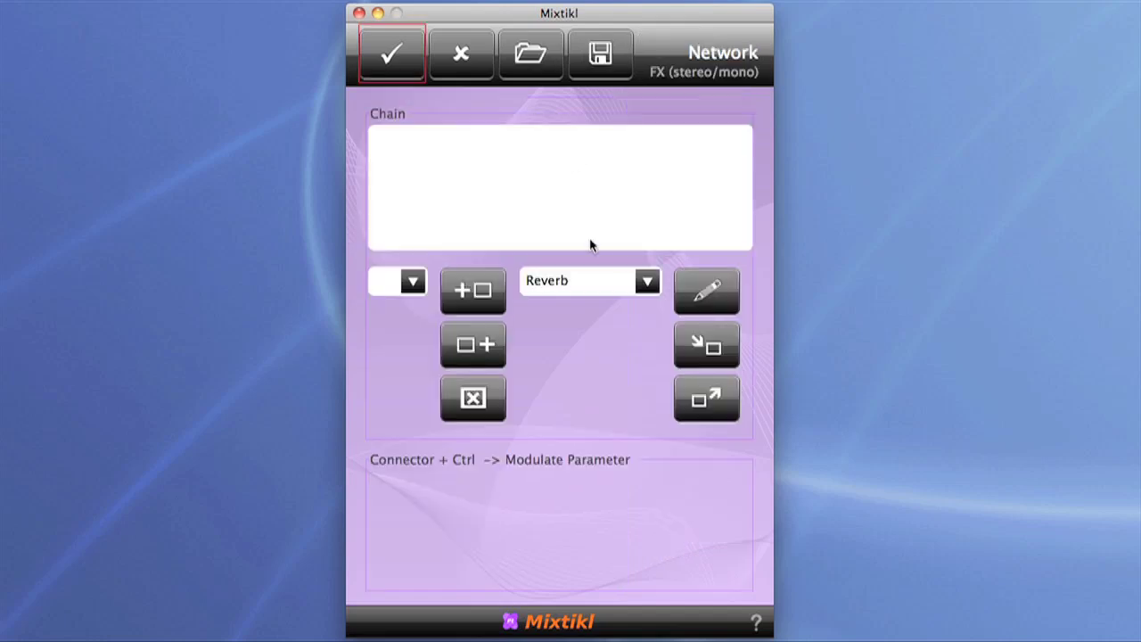
{"action": "left_click", "coordinate": [642, 285]}
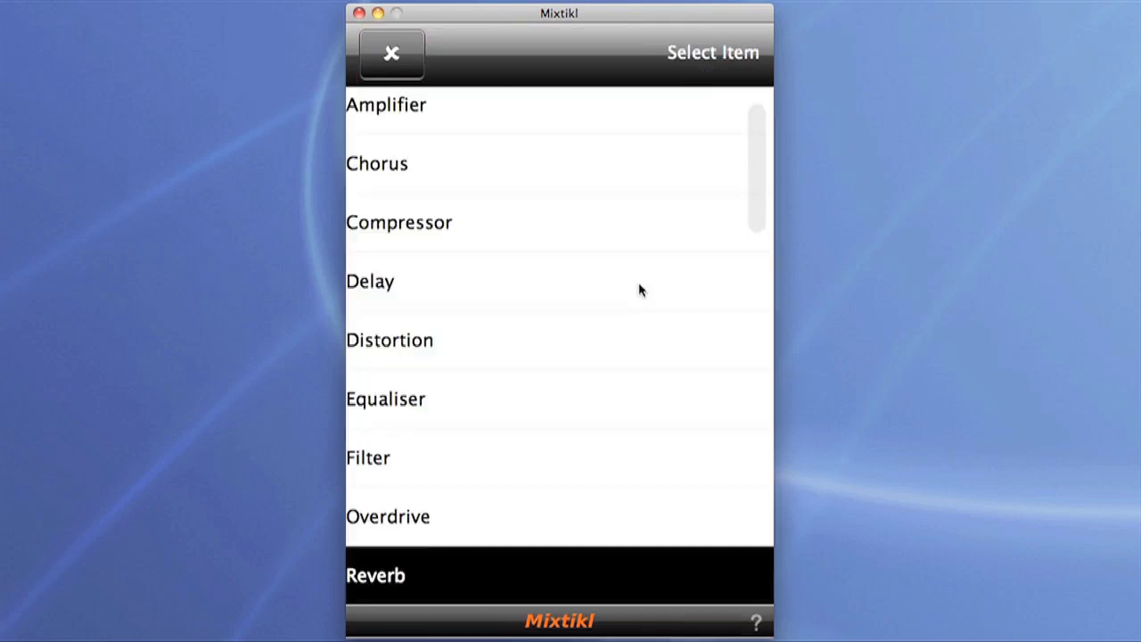
{"action": "left_click", "coordinate": [452, 155]}
{"action": "left_click", "coordinate": [472, 290]}
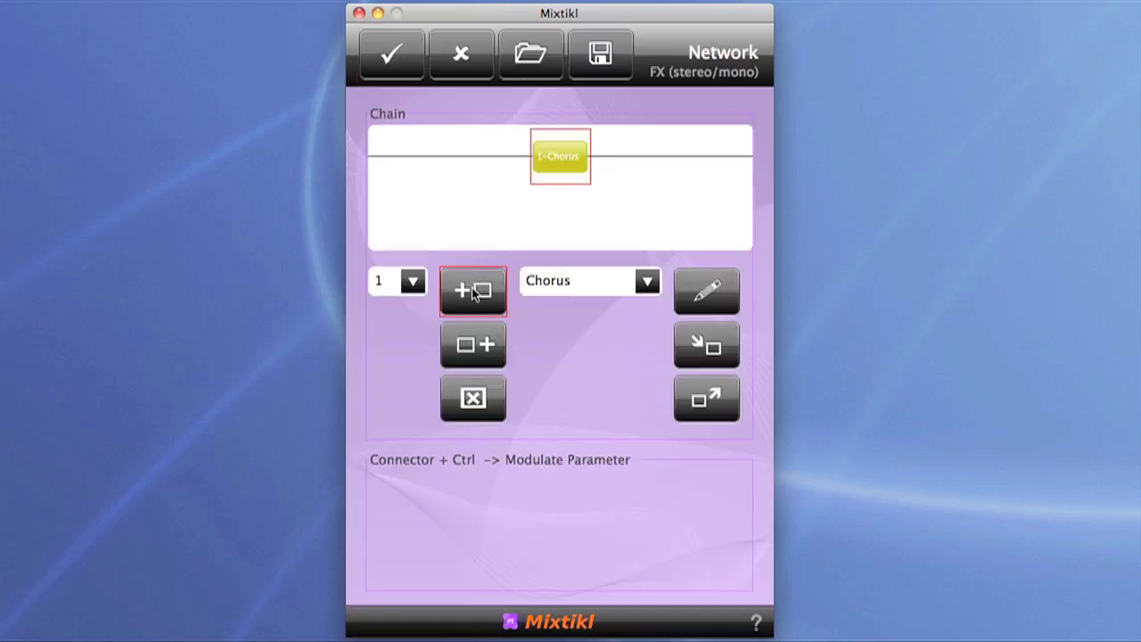
Set the chorus to Rate 0.976 Hz, Depth 2.8 ms, FBack 17.4 %, Wet and Dry 0.490
{"action": "left_click", "coordinate": [573, 158]}
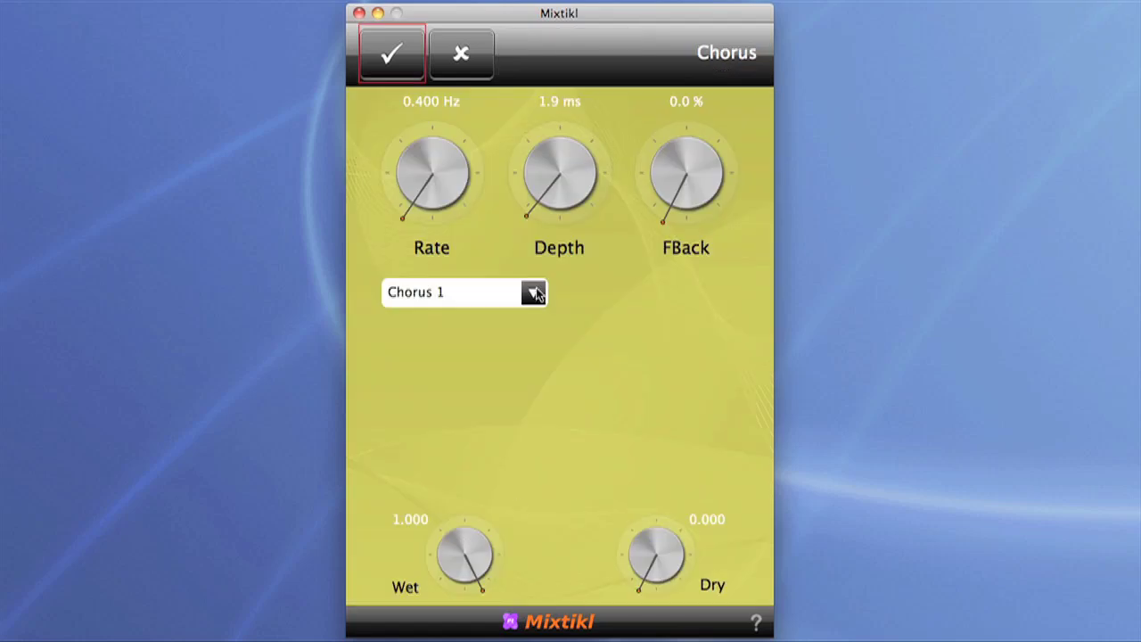
{"action": "left_click_drag", "start_coordinate": [667, 560], "coordinate": [849, 522]}
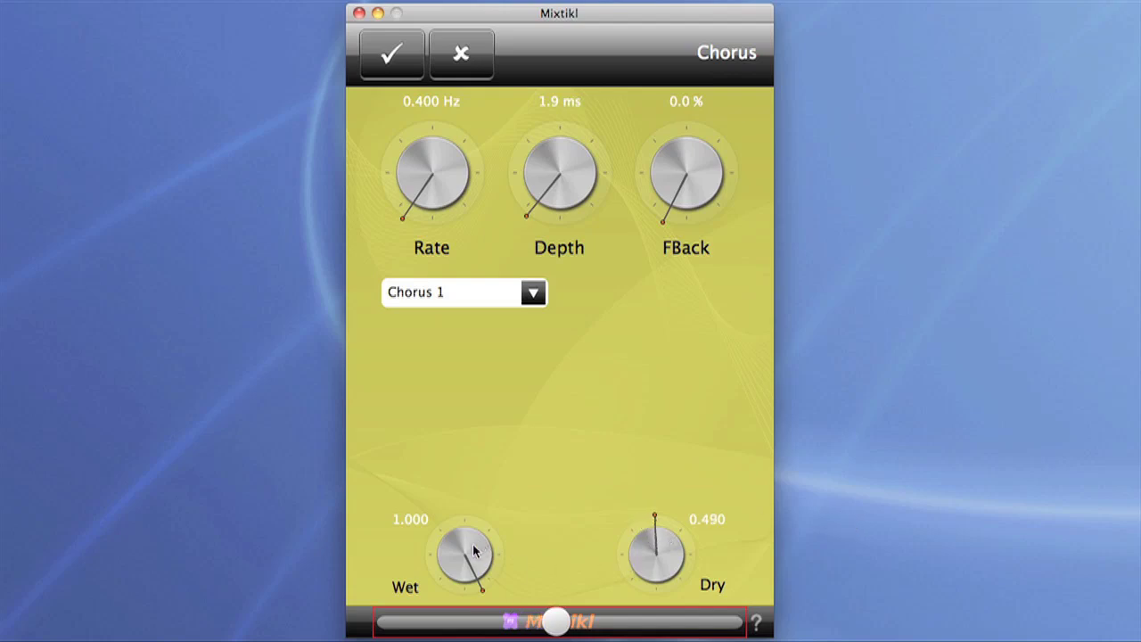
{"action": "left_click_drag", "start_coordinate": [474, 551], "coordinate": [269, 573]}
{"action": "left_click_drag", "start_coordinate": [433, 153], "coordinate": [449, 152]}
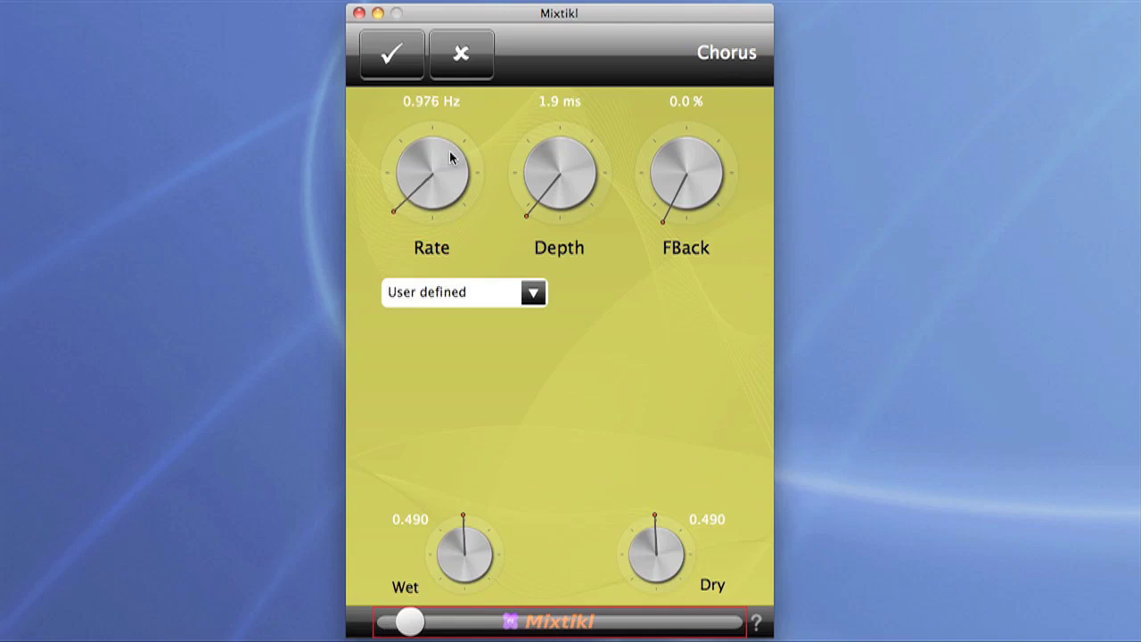
{"action": "left_click_drag", "start_coordinate": [576, 181], "coordinate": [589, 177]}
{"action": "left_click_drag", "start_coordinate": [710, 179], "coordinate": [780, 169]}
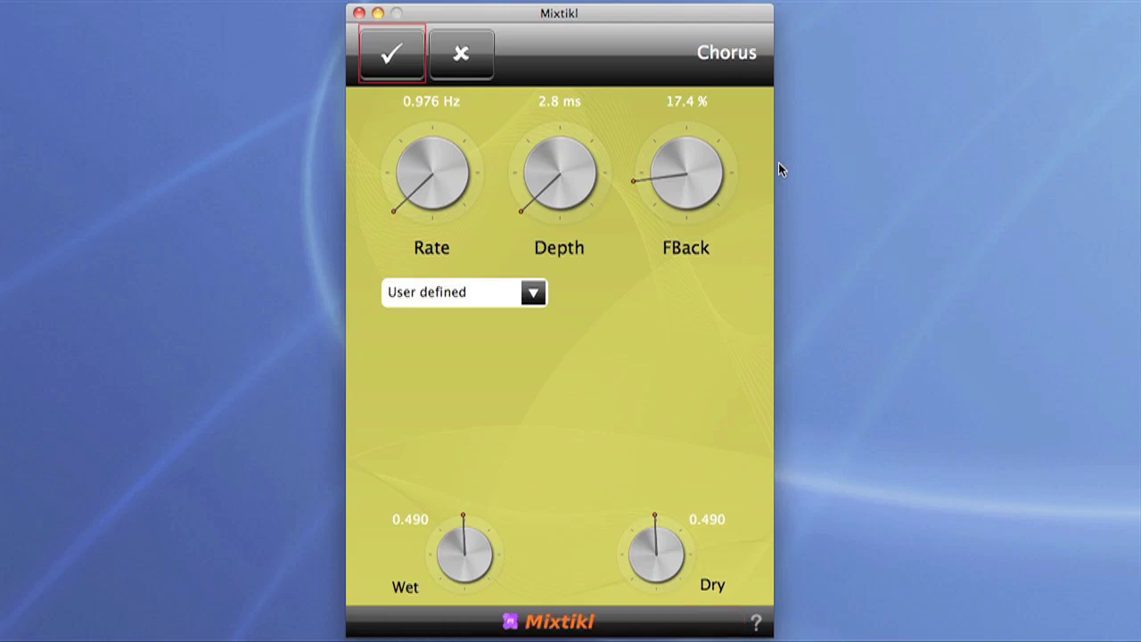
{"action": "left_click", "coordinate": [398, 57]}
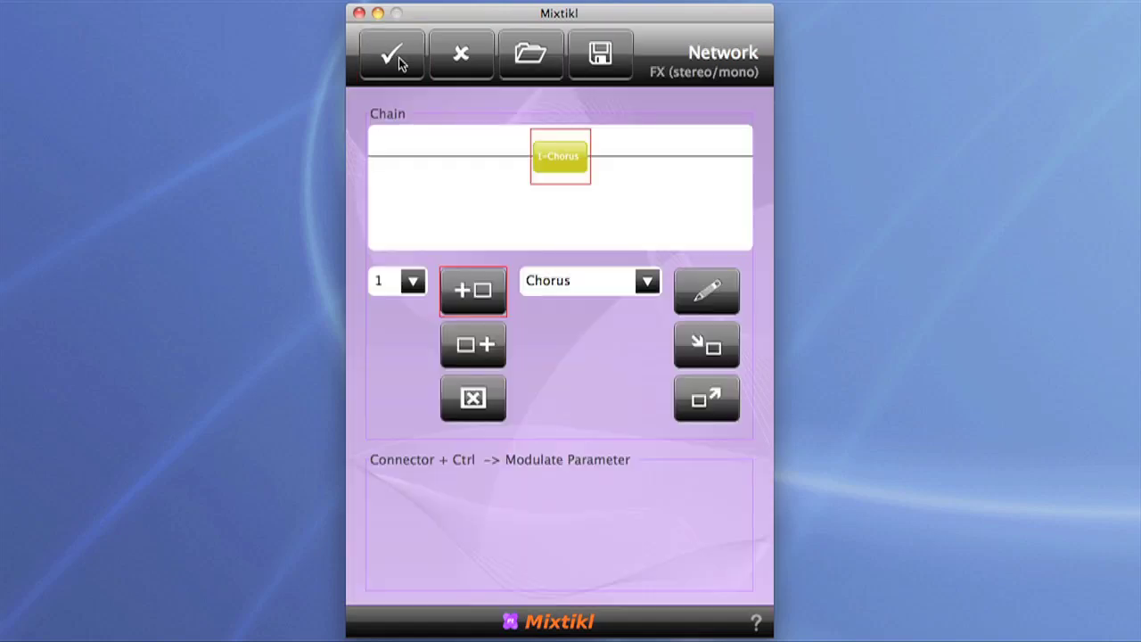
Accept the cell effect chain and return to the main mix grid
{"action": "left_click", "coordinate": [399, 57]}
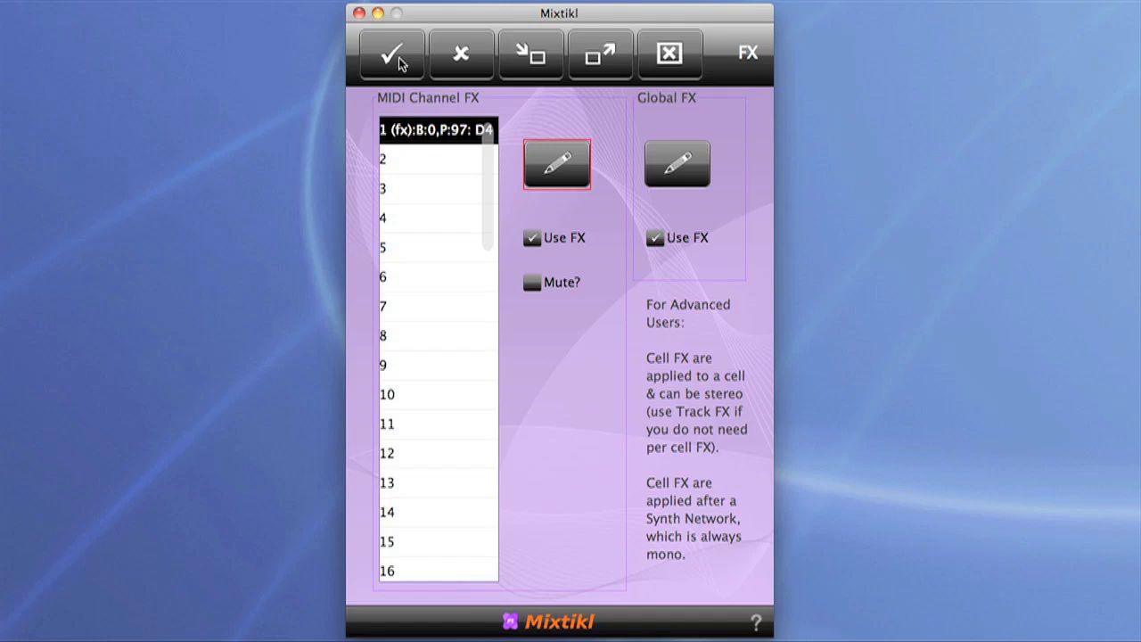
{"action": "left_click", "coordinate": [392, 55]}
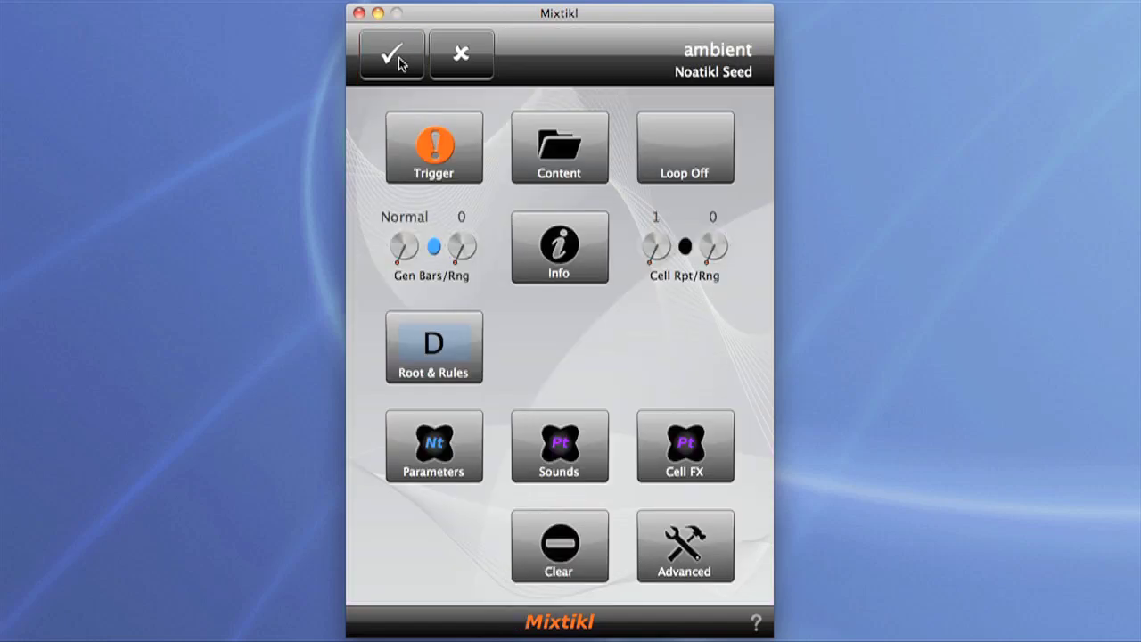
{"action": "left_click", "coordinate": [398, 59]}
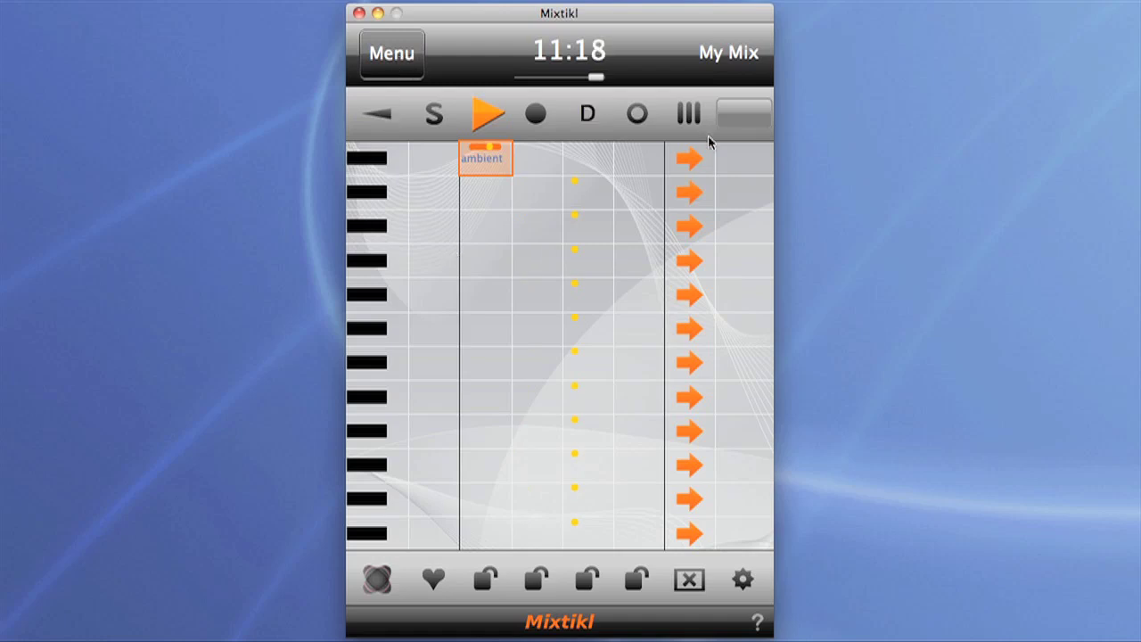
Put a Reverb preset in the mix-level track FX slot and show its options
{"action": "left_click", "coordinate": [731, 116]}
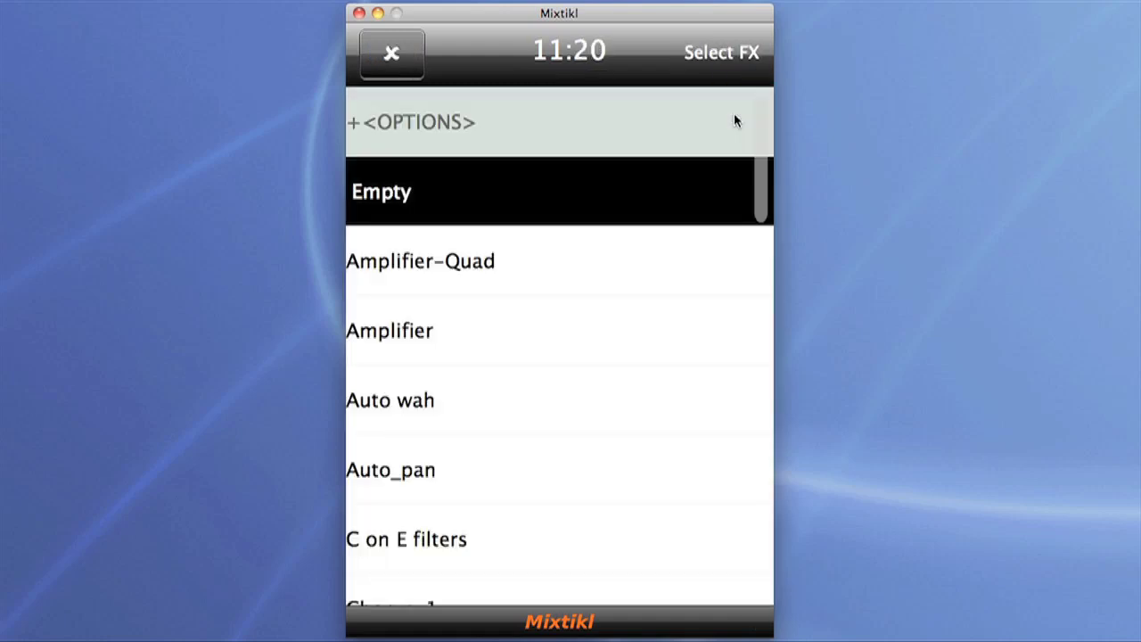
{"action": "scroll", "coordinate": [674, 273], "scroll_direction": "down", "scroll_amount": 20}
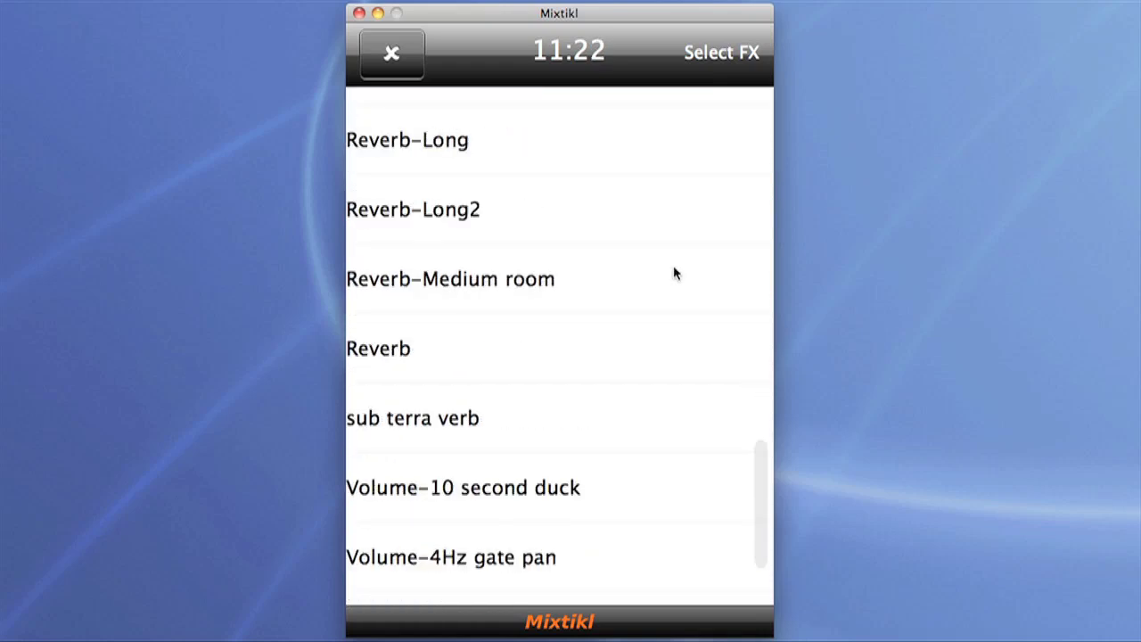
{"action": "left_click", "coordinate": [555, 282]}
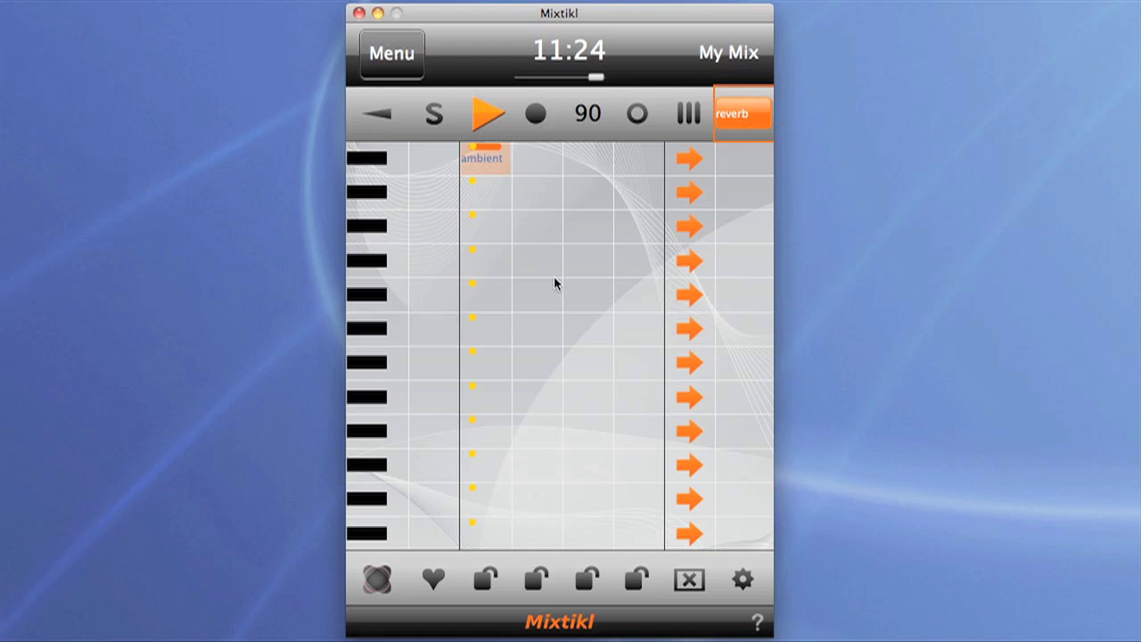
{"action": "left_click", "coordinate": [750, 117]}
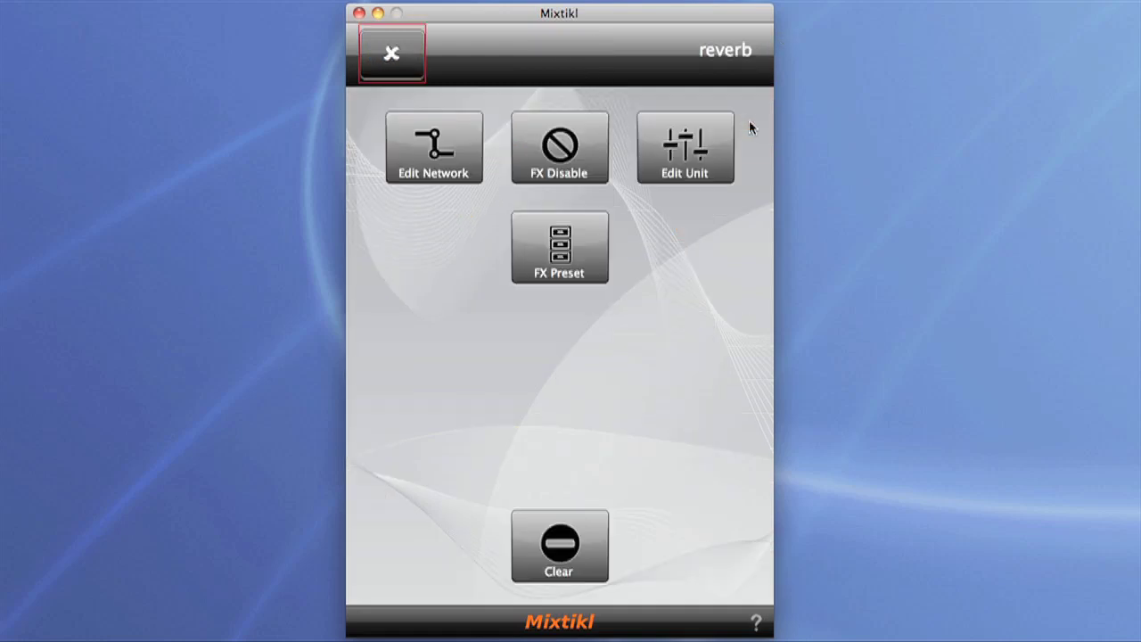
Set the reverb unit to Time 5.75 sec, Dry 0.500, HF Damp 0.44 and Low Cut 0.33
{"action": "left_click", "coordinate": [704, 156]}
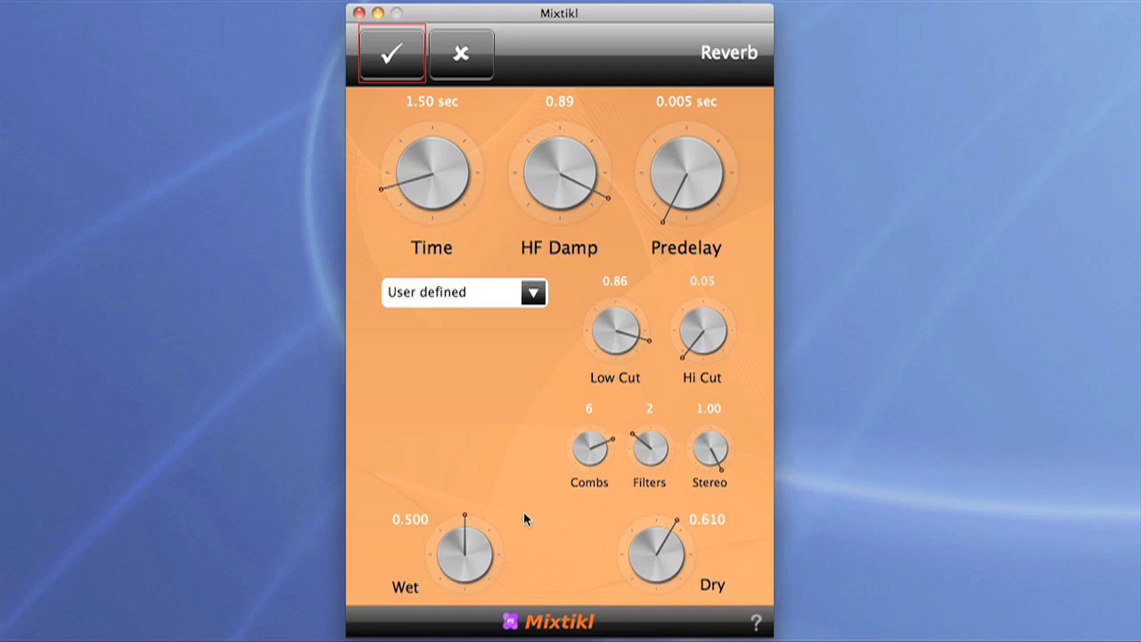
{"action": "left_click_drag", "start_coordinate": [428, 185], "coordinate": [590, 127]}
{"action": "left_click_drag", "start_coordinate": [635, 551], "coordinate": [592, 541]}
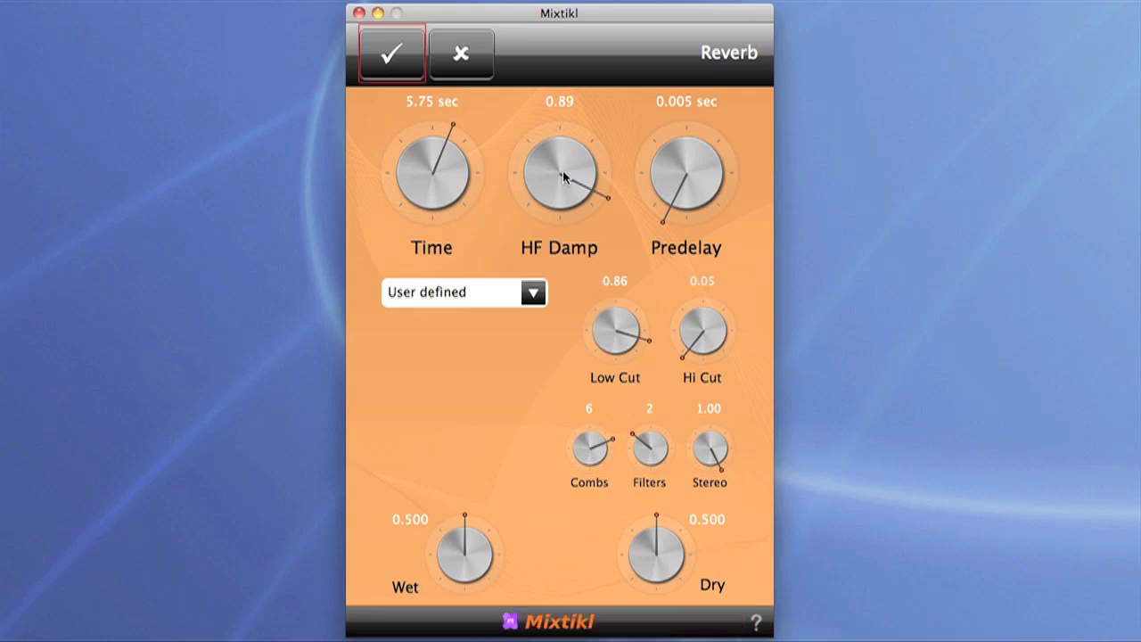
{"action": "left_click_drag", "start_coordinate": [570, 178], "coordinate": [396, 229]}
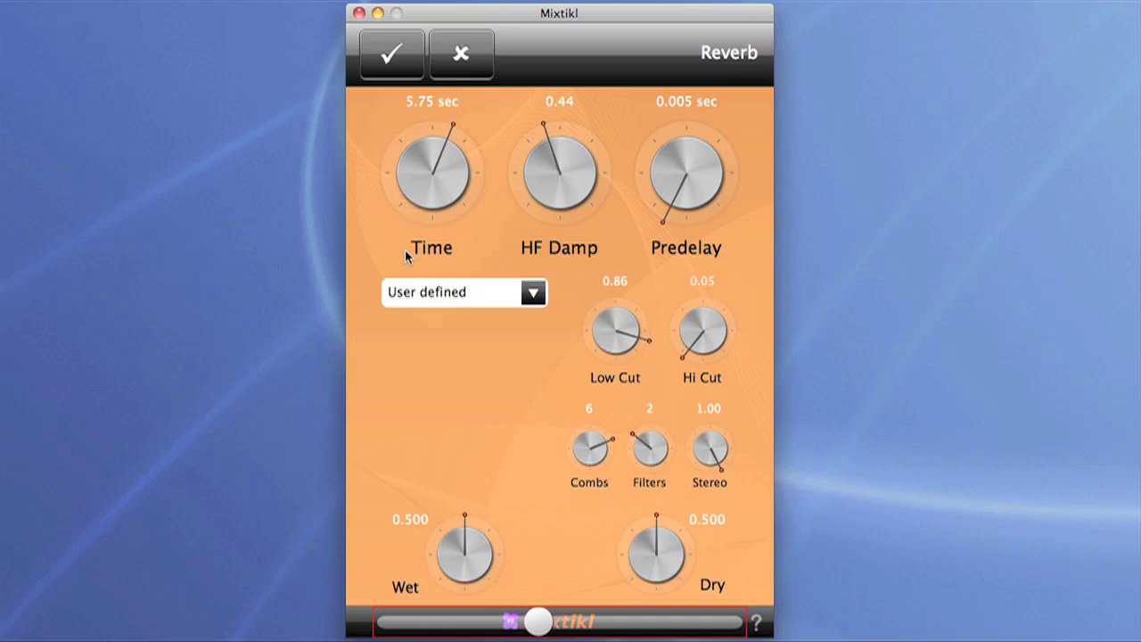
{"action": "left_click_drag", "start_coordinate": [606, 335], "coordinate": [406, 371]}
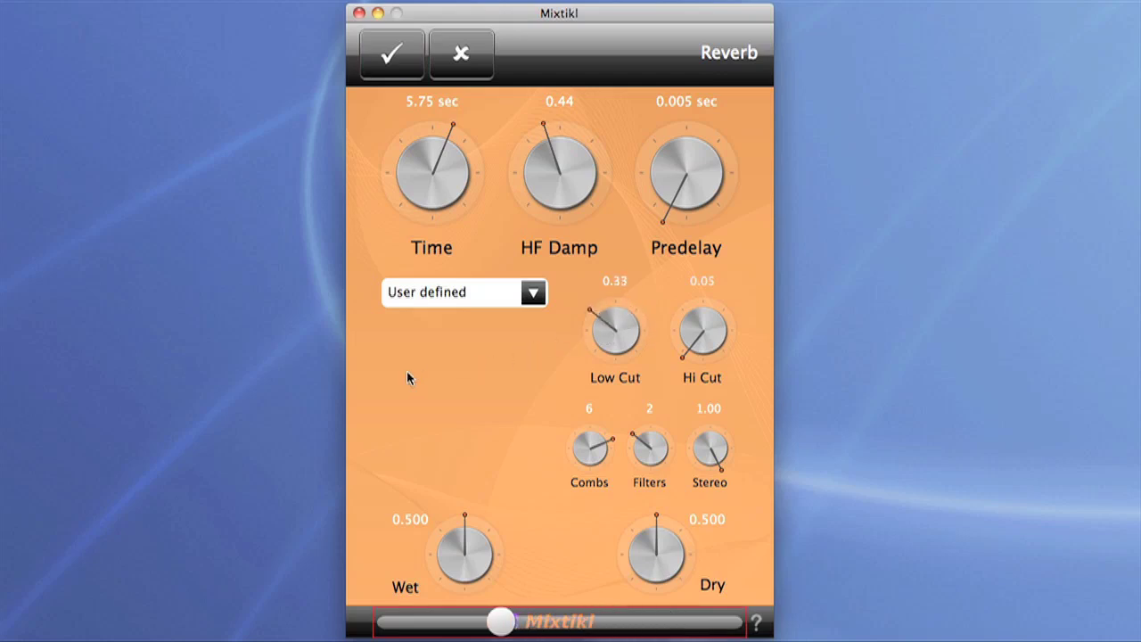
{"action": "left_click", "coordinate": [398, 61]}
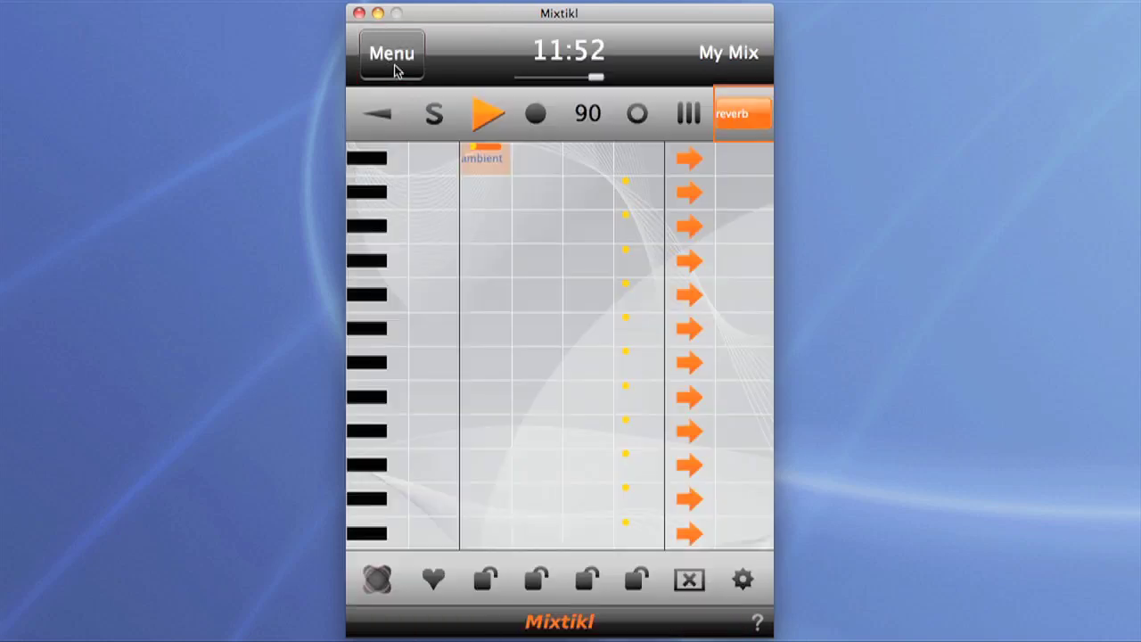